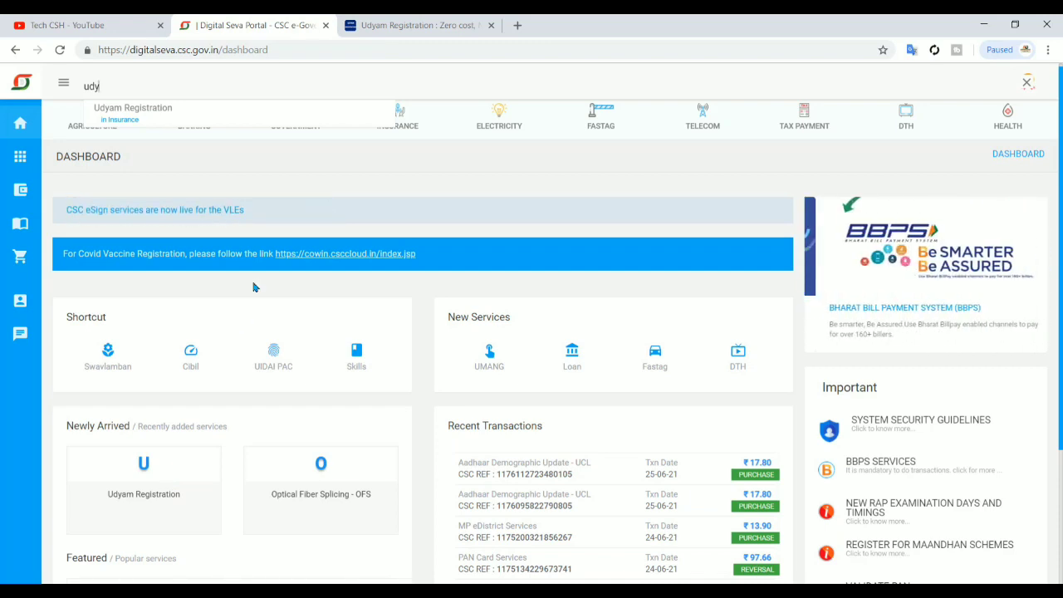
Scroll the dashboard down and back up while 'udy' suggests Udyam Registration
{"action": "scroll", "coordinate": [254, 285], "scroll_direction": "down", "scroll_amount": 3}
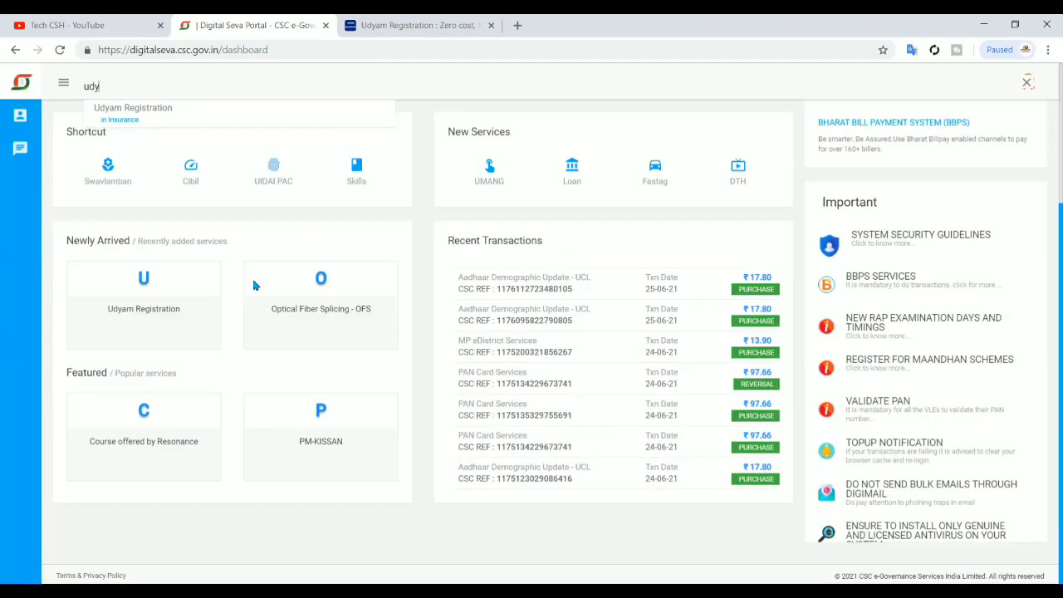
{"action": "scroll", "coordinate": [254, 286], "scroll_direction": "up", "scroll_amount": 3}
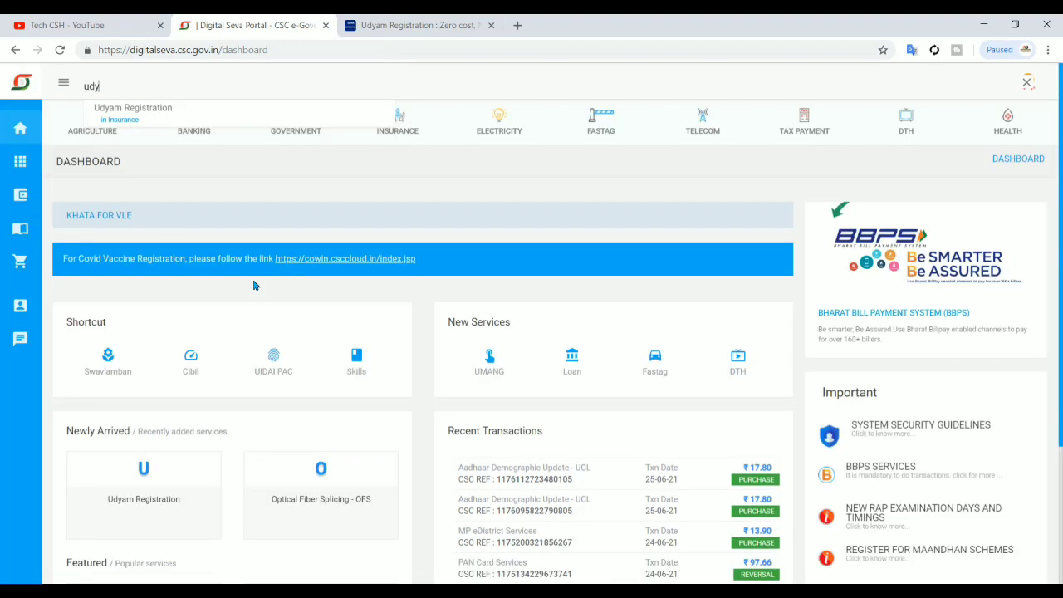
View the Udyam Registration home page, then switch to the Tech CSH YouTube channel's videos
{"action": "left_click", "coordinate": [365, 23]}
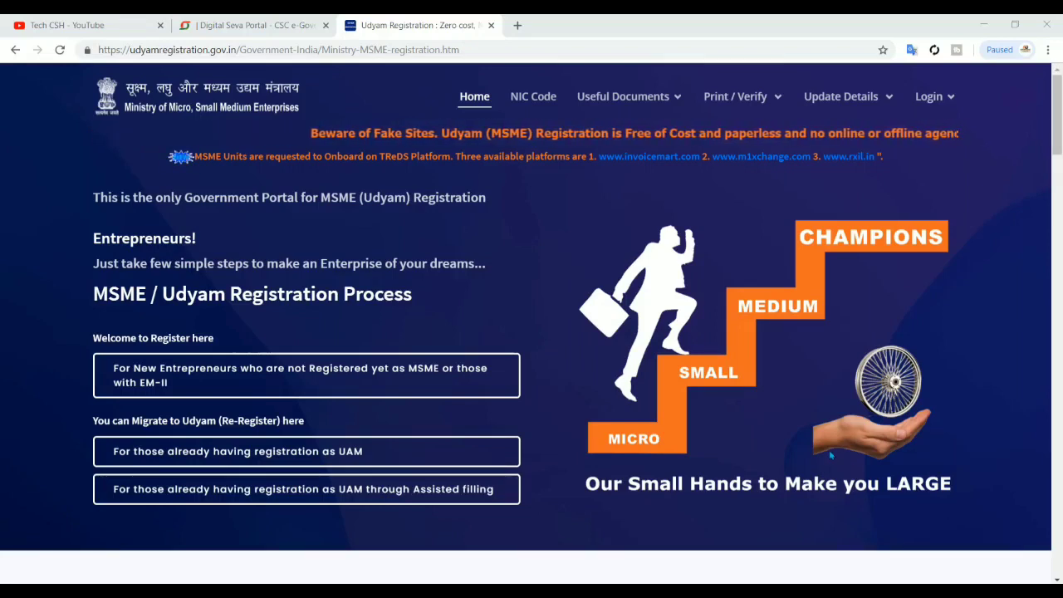
{"action": "left_click", "coordinate": [74, 20]}
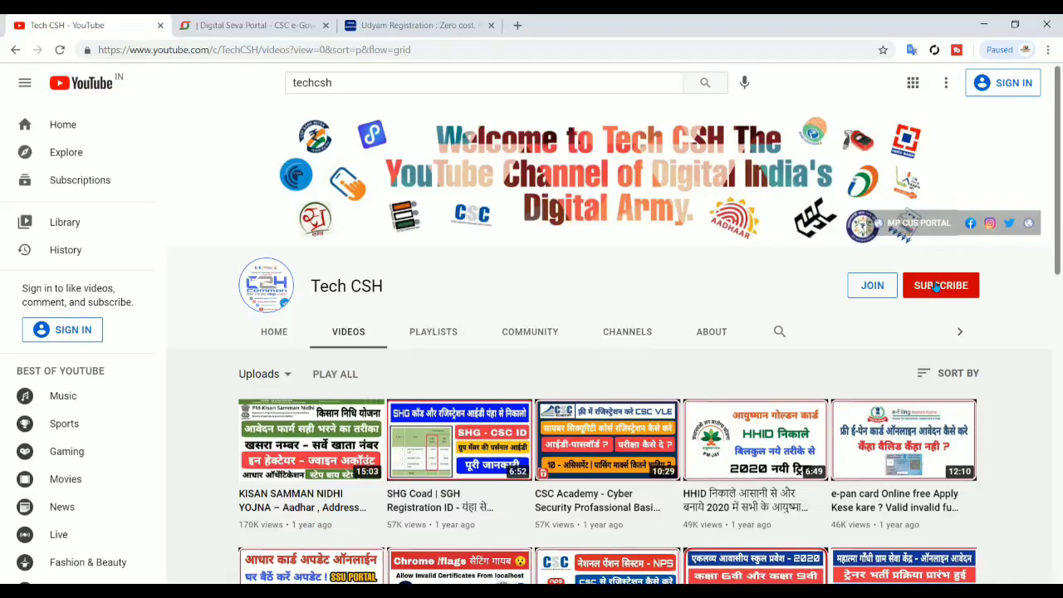
Return from YouTube to the Udyam Registration home page and its registration options
{"action": "left_click", "coordinate": [416, 25]}
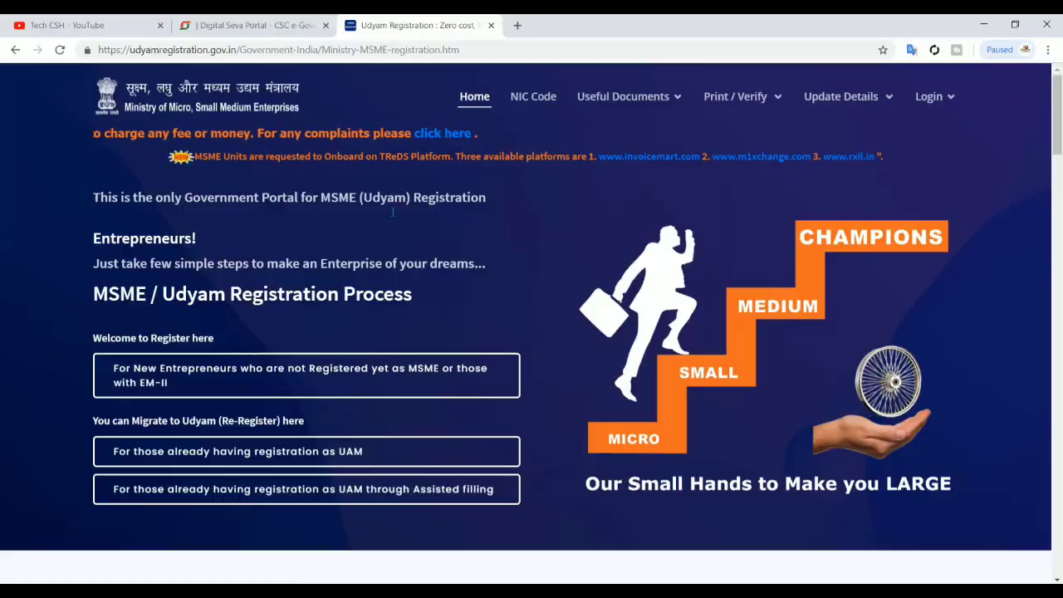
Go back to the Digital Seva Portal and correct the service search to 'udy'
{"action": "key", "text": "ctrl+shift+Tab"}
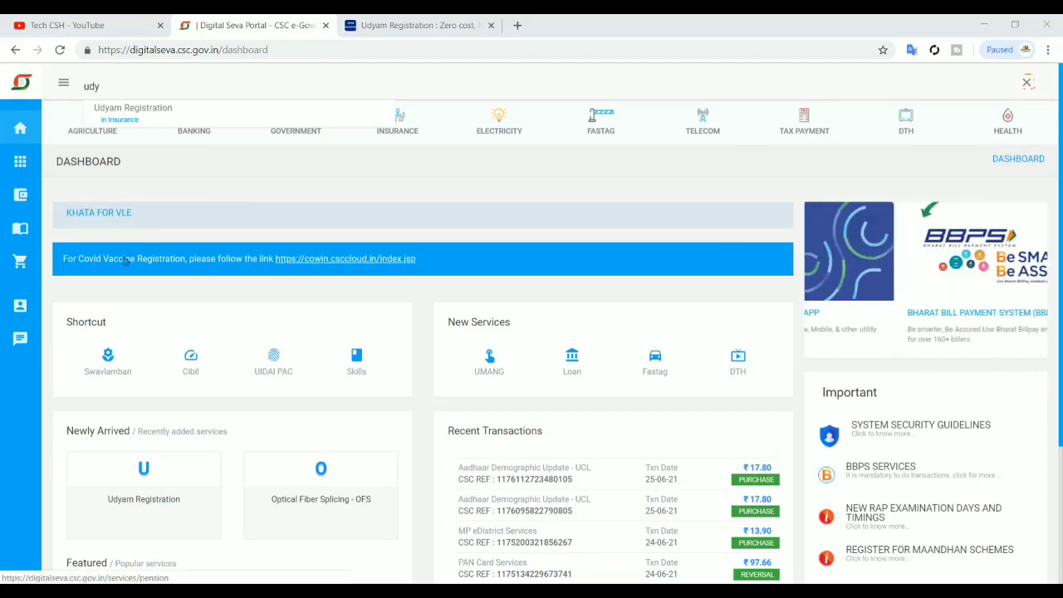
{"action": "key", "text": "BackSpace"}
{"action": "key", "text": "BackSpace"}
{"action": "key", "text": "BackSpace"}
{"action": "type", "text": "udhy"}
{"action": "key", "text": "BackSpace"}
{"action": "key", "text": "BackSpace"}
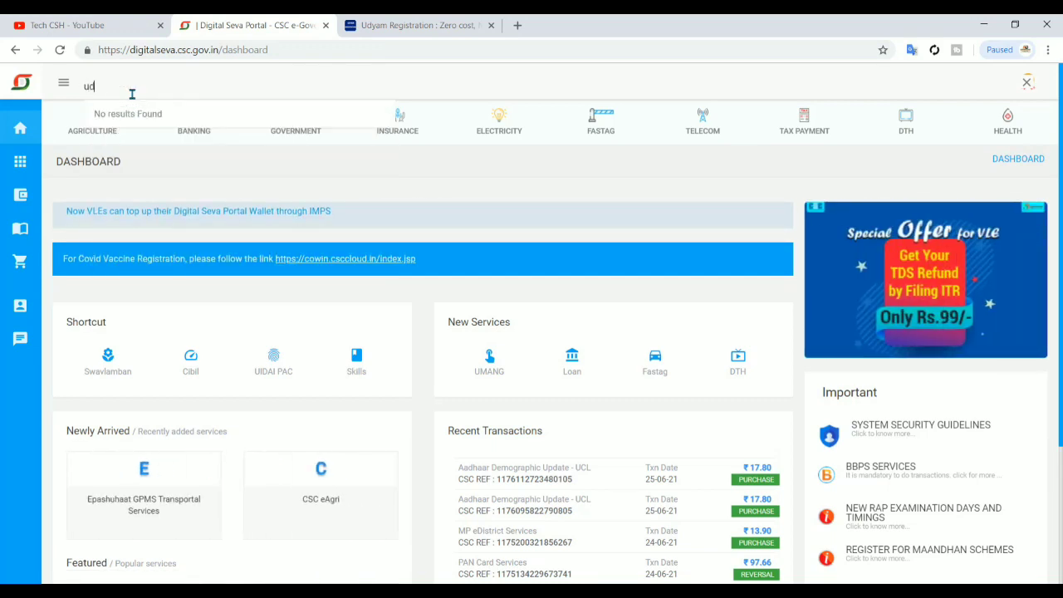
{"action": "type", "text": "y"}
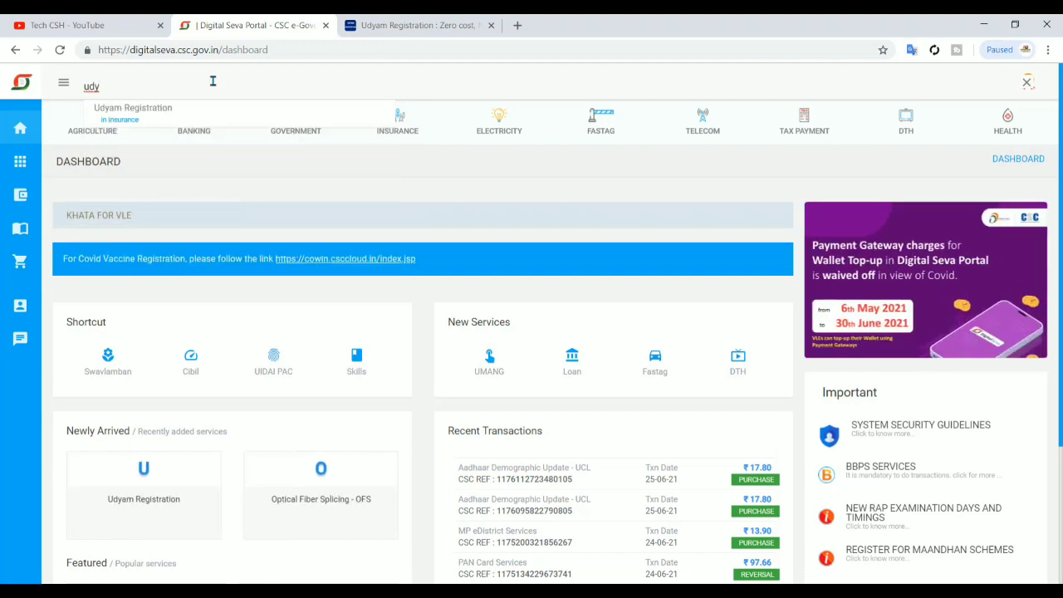
Open Udyam Registration and sign in through Digital Seva Connect with the operator's username
{"action": "left_click", "coordinate": [177, 118]}
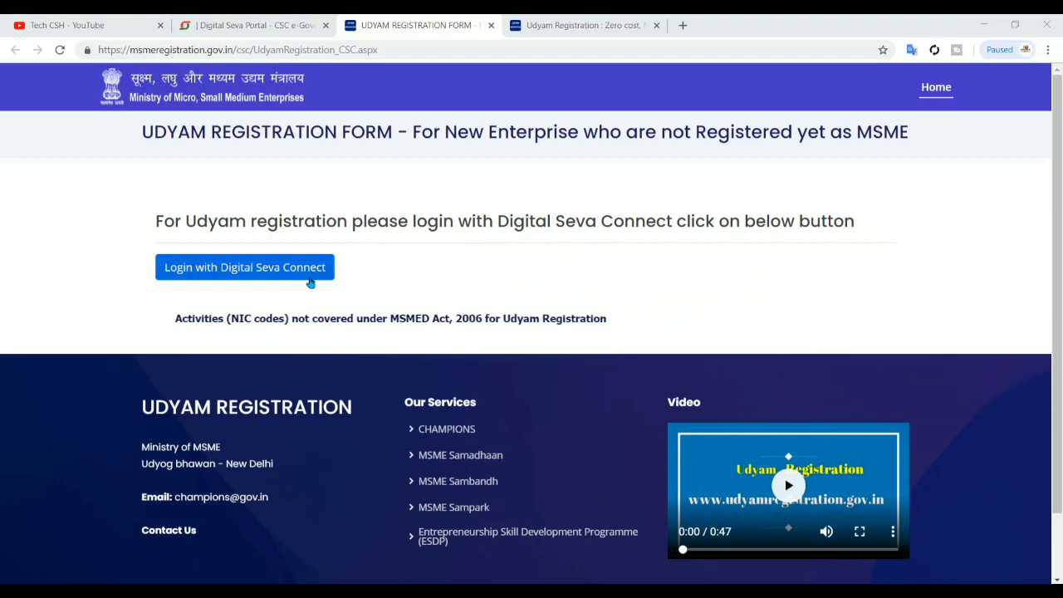
{"action": "left_click", "coordinate": [308, 278]}
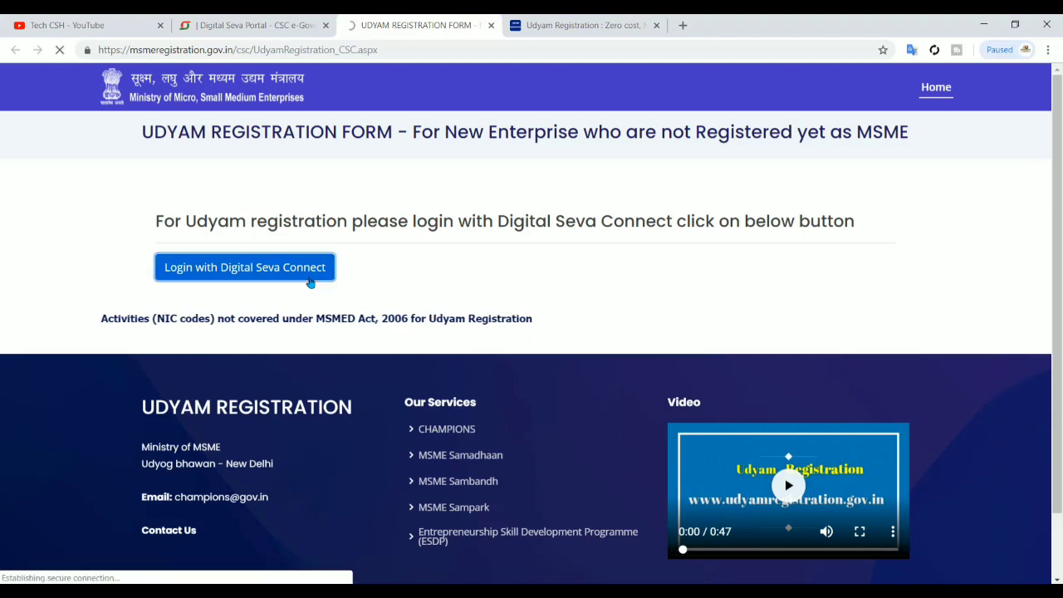
{"action": "left_click", "coordinate": [199, 254]}
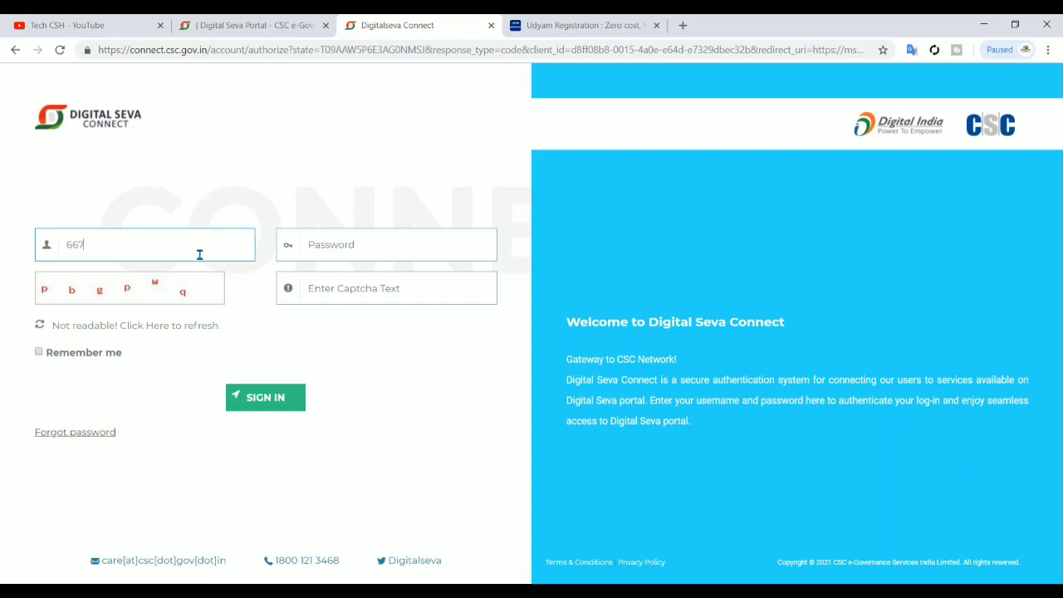
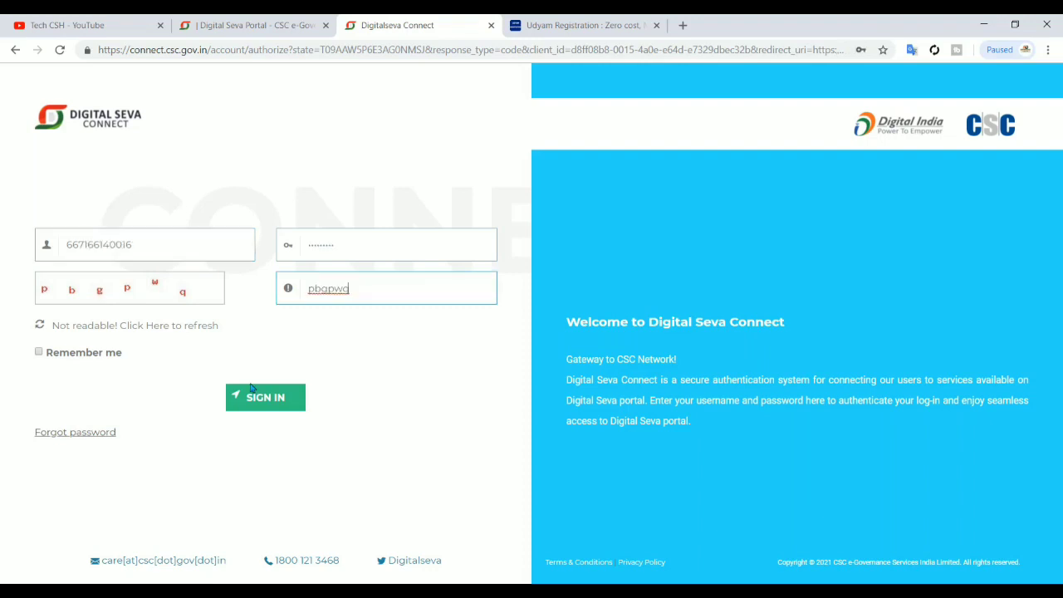
{"action": "left_click", "coordinate": [253, 396]}
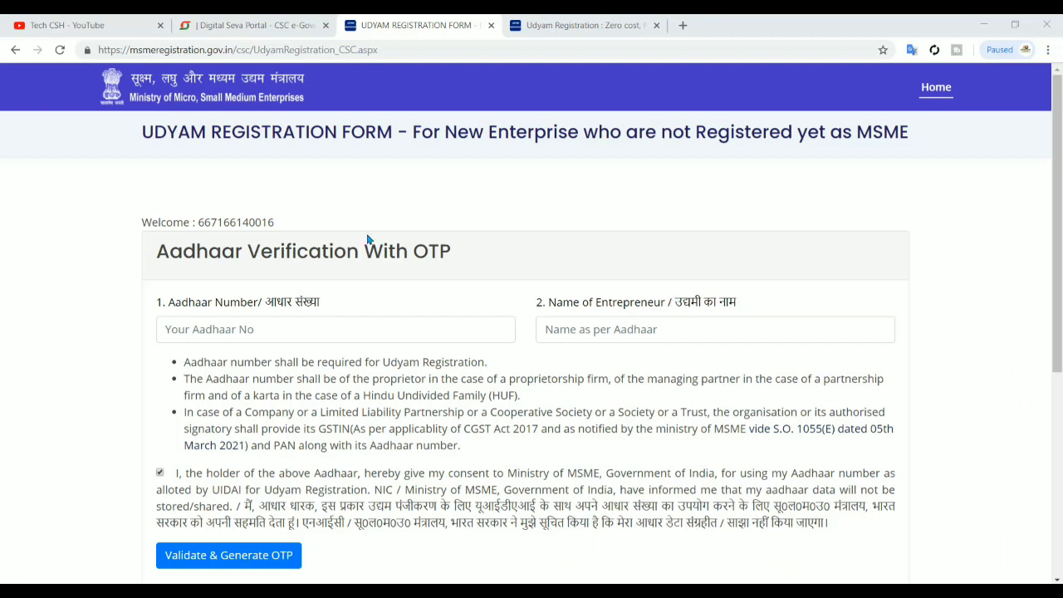
Enter the entrepreneur's Aadhaar number and begin typing the name as per Aadhaar
{"action": "double_click", "coordinate": [254, 222]}
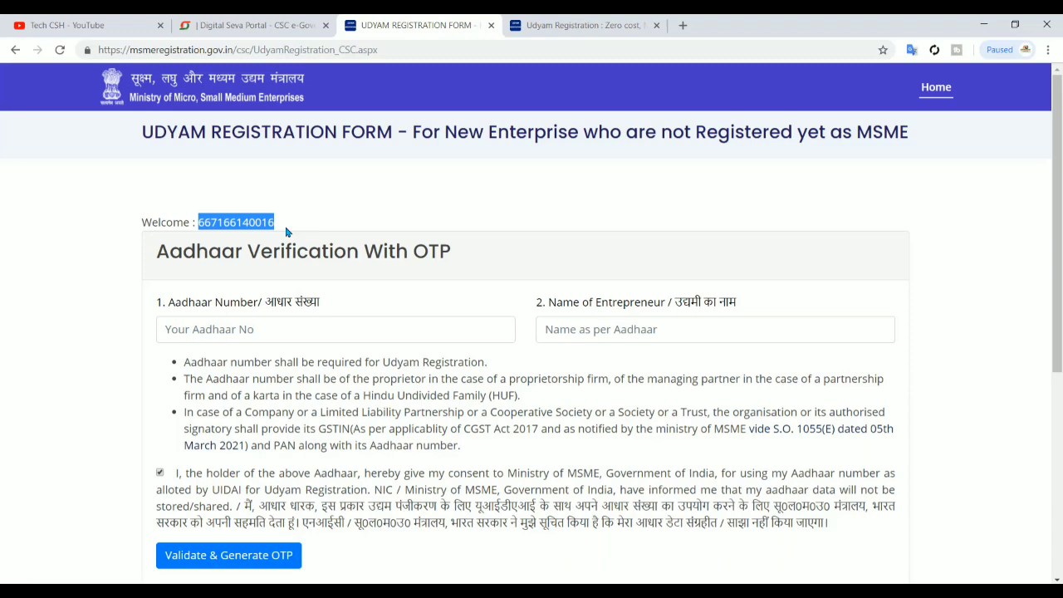
{"action": "left_click", "coordinate": [406, 193]}
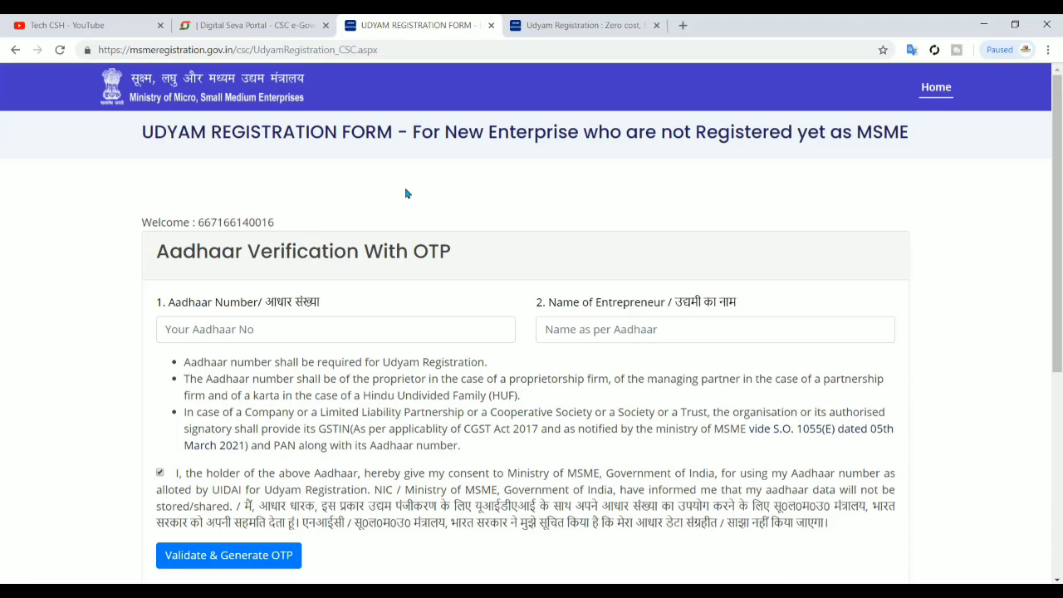
{"action": "left_click", "coordinate": [348, 332]}
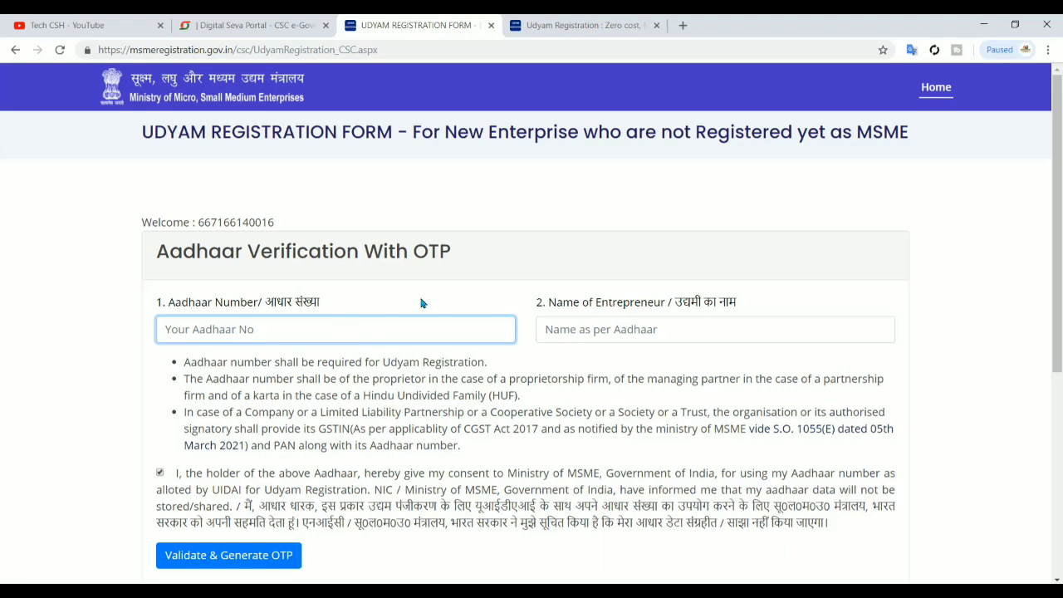
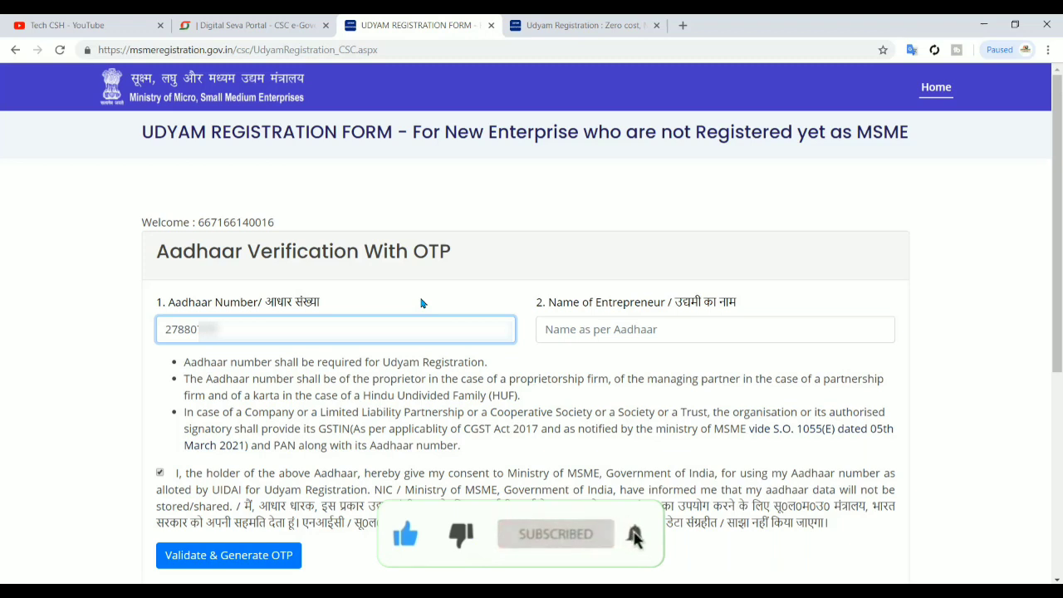
{"action": "key", "text": "Tab"}
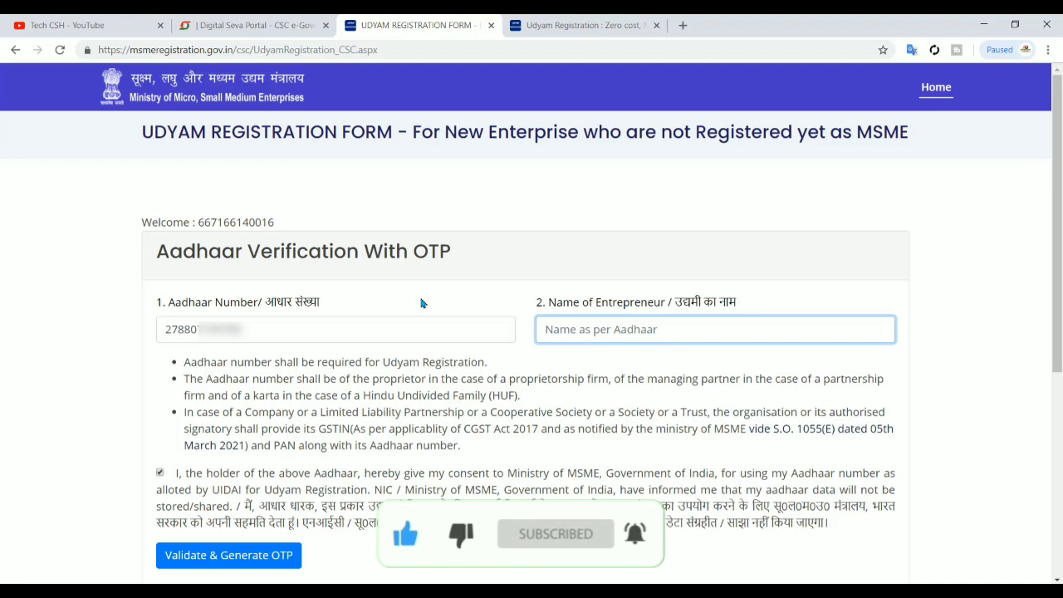
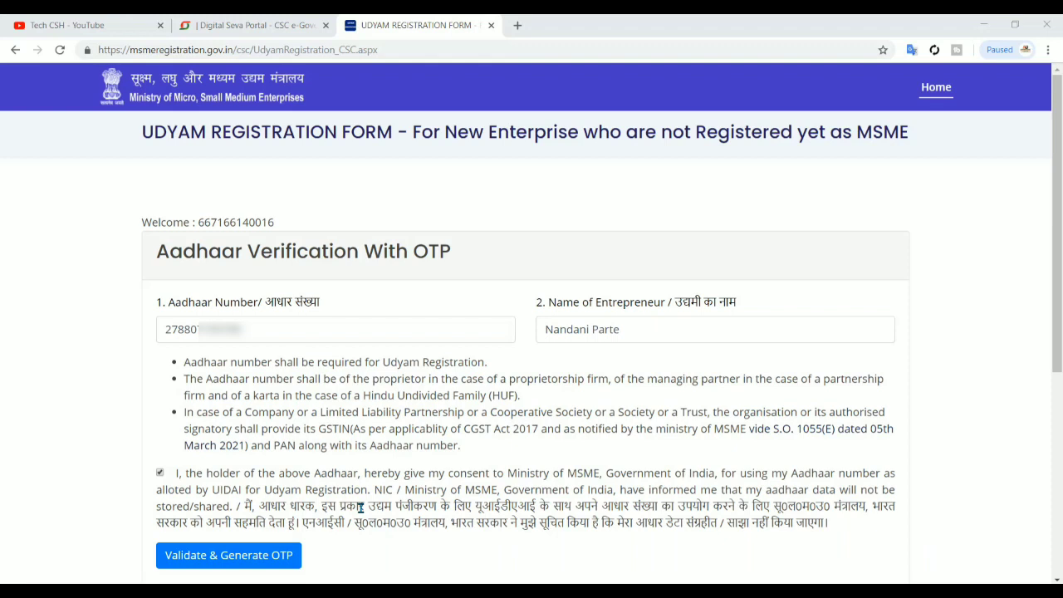
Validate the Aadhaar details with OTP generation and scroll to PAN Verification
{"action": "left_click", "coordinate": [271, 554]}
{"action": "left_click", "coordinate": [271, 555]}
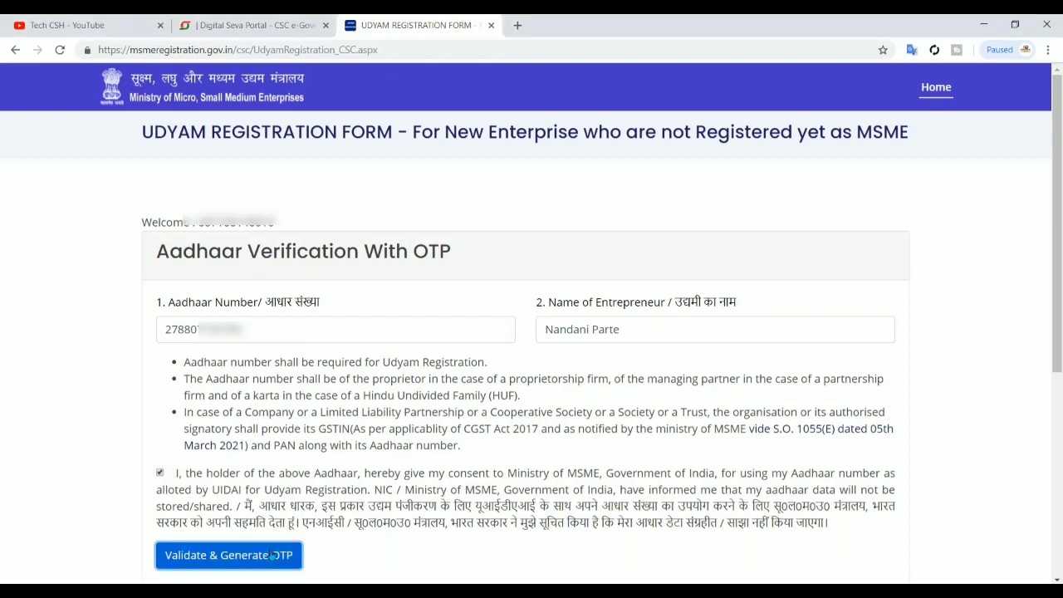
{"action": "scroll", "coordinate": [274, 532], "scroll_direction": "down", "scroll_amount": 2}
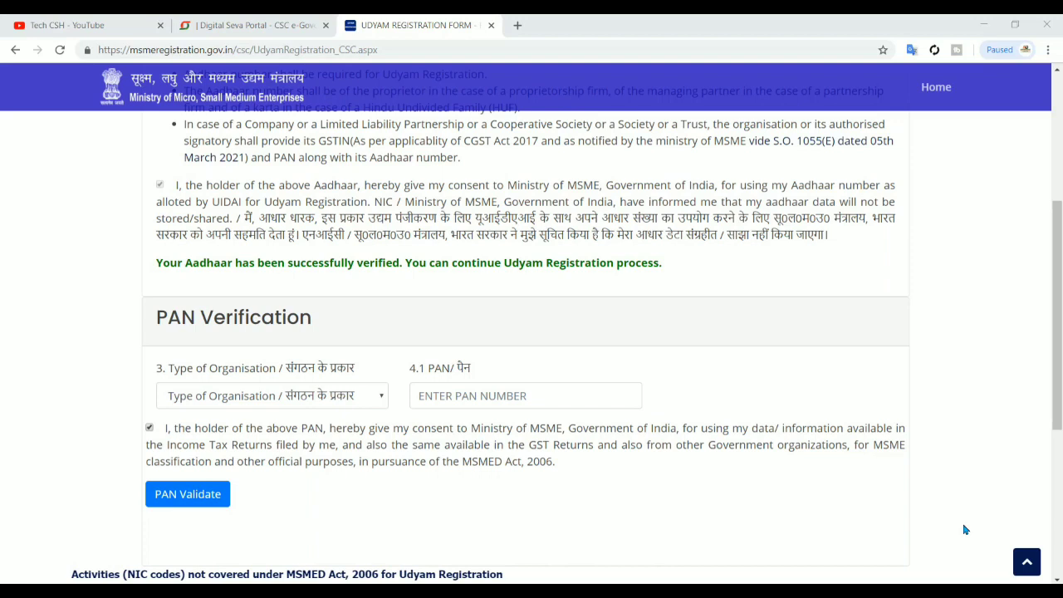
Choose '1. Proprietary' from the Type of Organisation list
{"action": "left_click", "coordinate": [378, 399]}
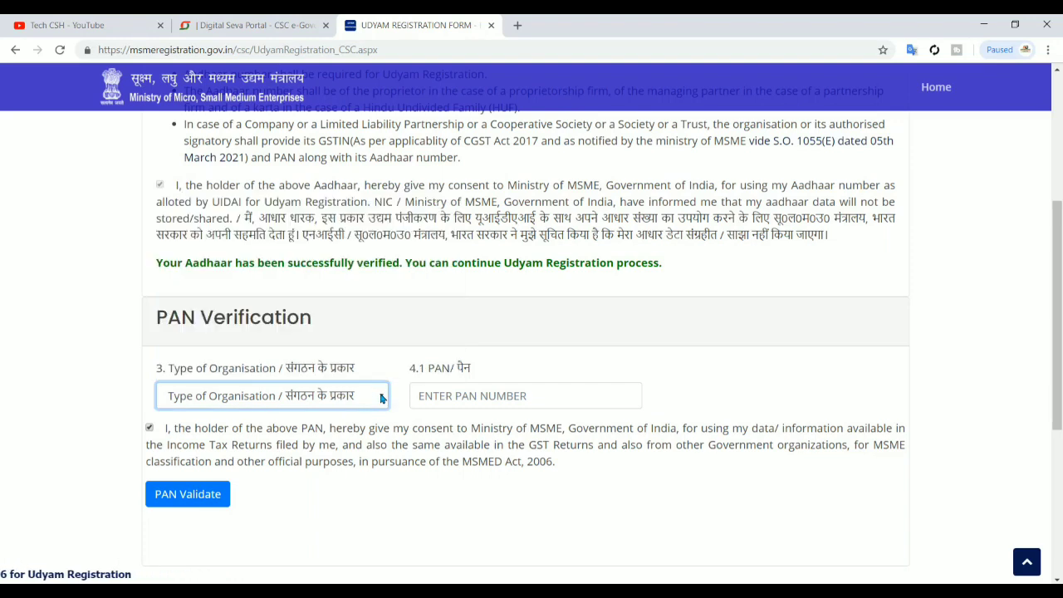
{"action": "left_click", "coordinate": [382, 400]}
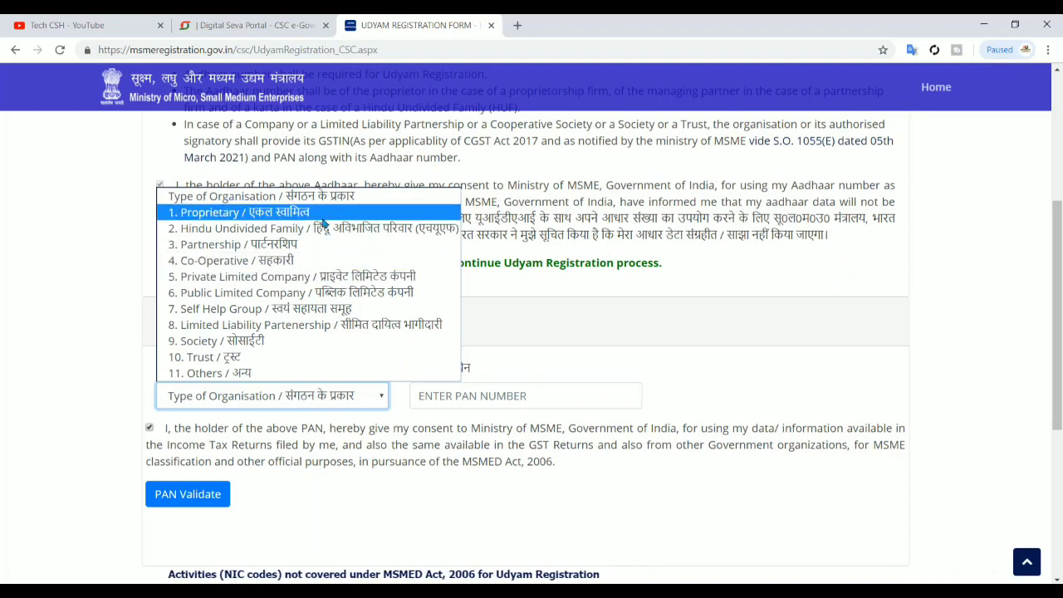
{"action": "left_click", "coordinate": [324, 217]}
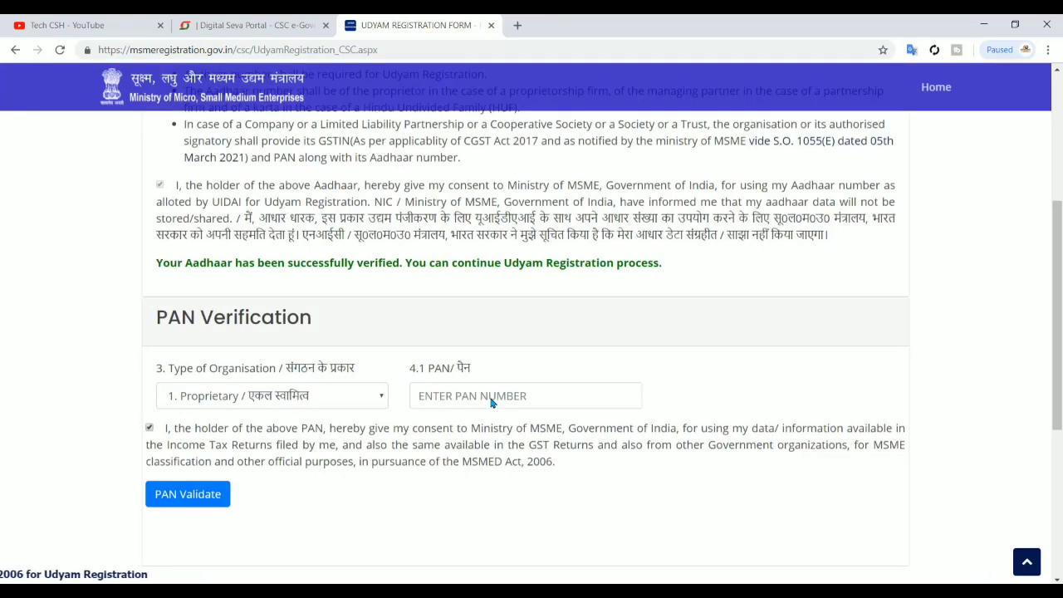
Paste the owner's PAN, validate it, and scroll to the ITR and GSTIN questions
{"action": "left_click", "coordinate": [526, 387]}
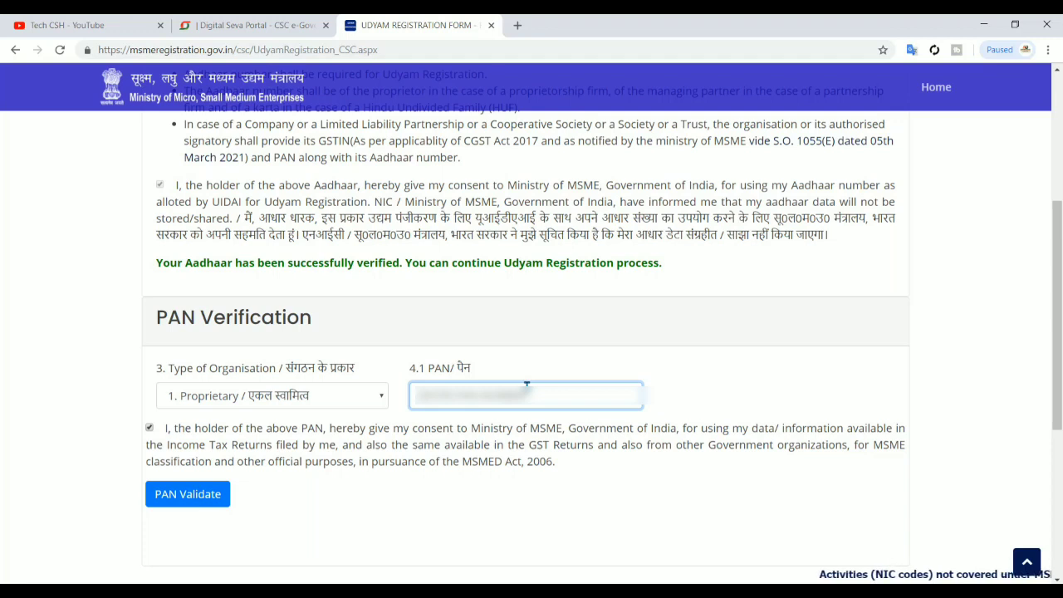
{"action": "key", "text": "ctrl+v"}
{"action": "left_click", "coordinate": [175, 502]}
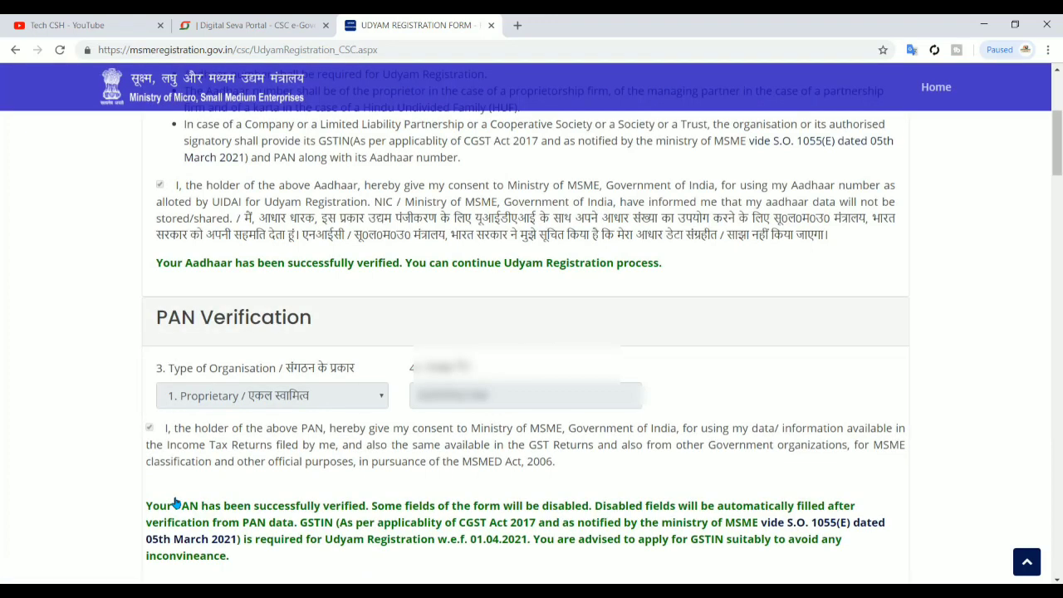
{"action": "scroll", "coordinate": [176, 502], "scroll_direction": "down", "scroll_amount": 1}
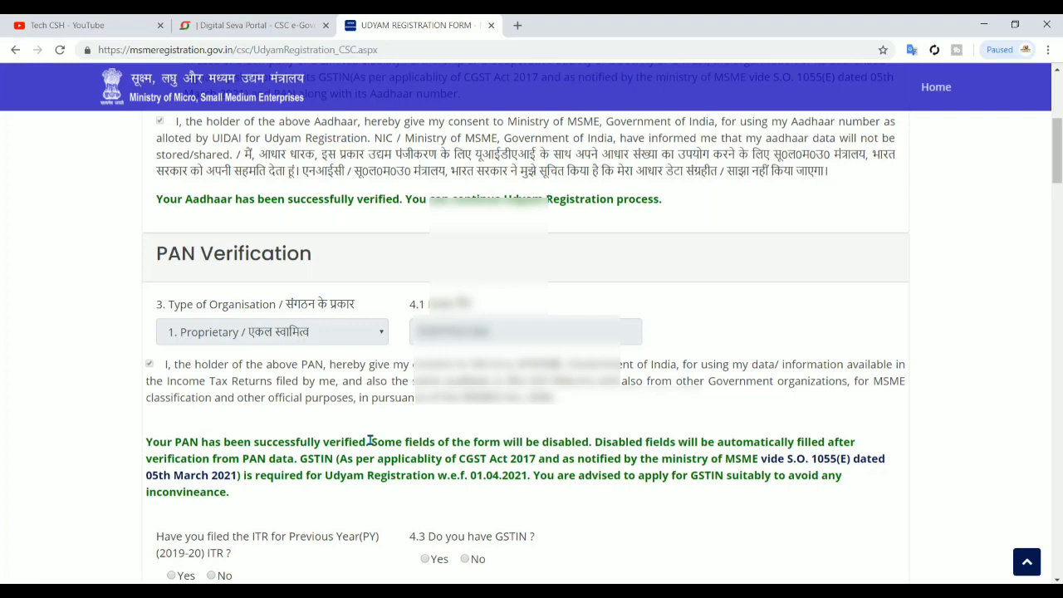
{"action": "scroll", "coordinate": [370, 440], "scroll_direction": "down", "scroll_amount": 1}
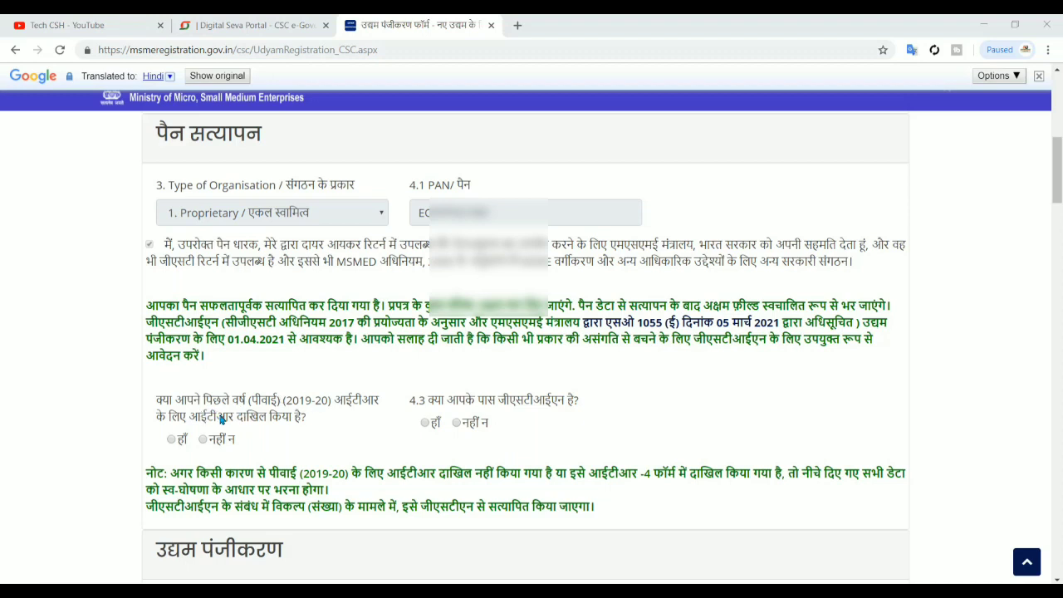
Answer No to the ITR-filed question and switch the page translation back to English
{"action": "mouse_move", "coordinate": [240, 421]}
{"action": "left_click", "coordinate": [203, 440]}
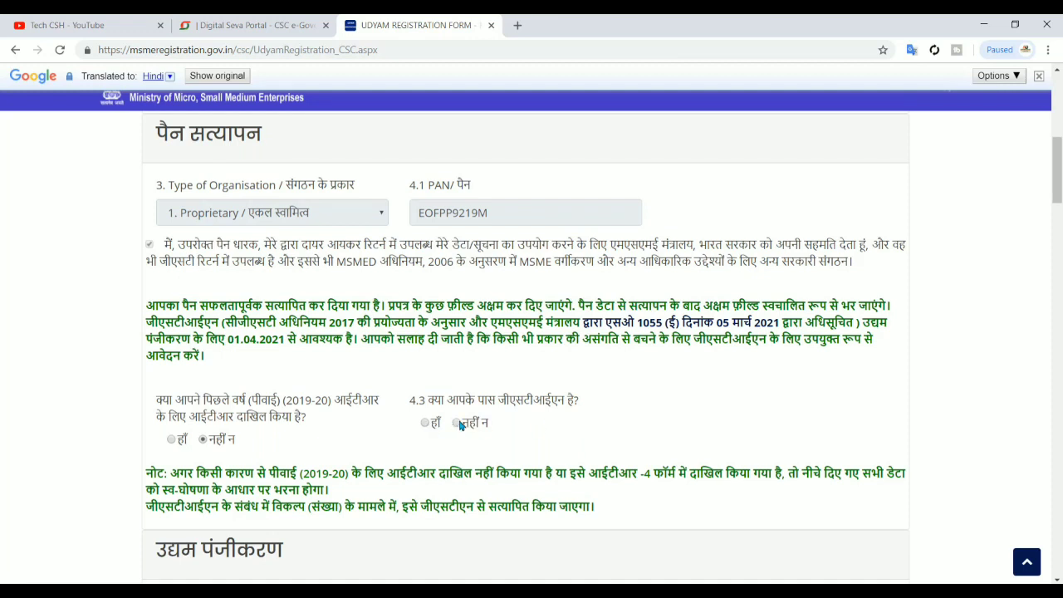
{"action": "scroll", "coordinate": [606, 437], "scroll_direction": "down", "scroll_amount": 3}
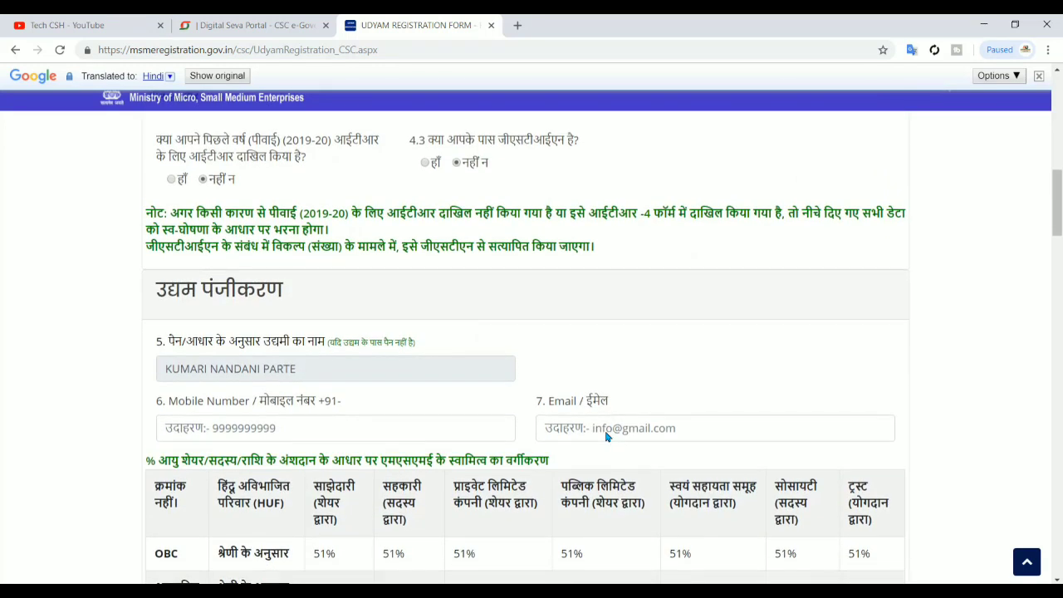
{"action": "scroll", "coordinate": [606, 437], "scroll_direction": "down", "scroll_amount": 1}
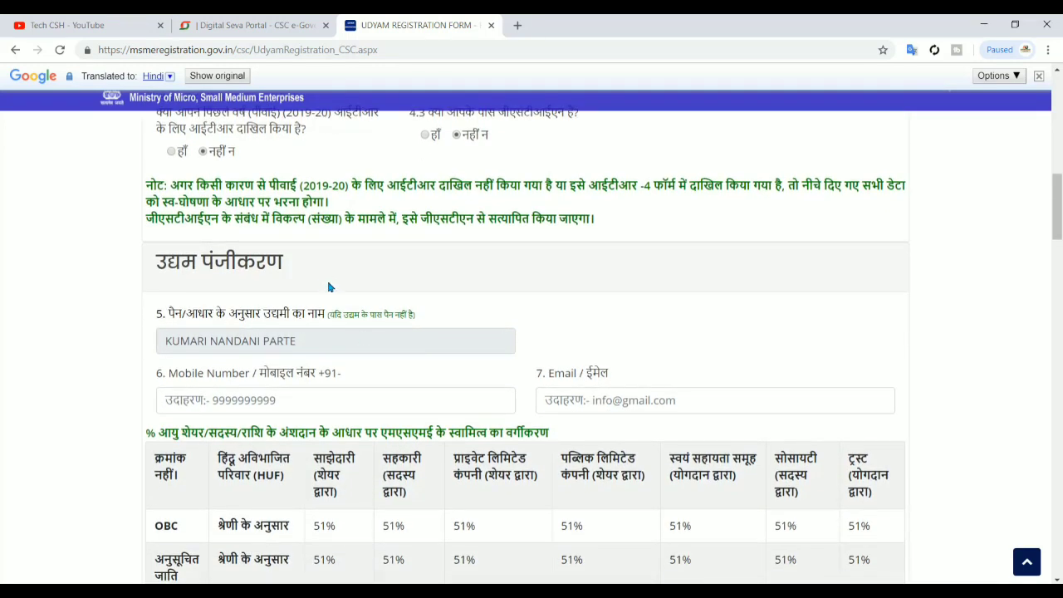
{"action": "scroll", "coordinate": [436, 276], "scroll_direction": "down", "scroll_amount": 1}
{"action": "scroll", "coordinate": [435, 276], "scroll_direction": "up", "scroll_amount": 1}
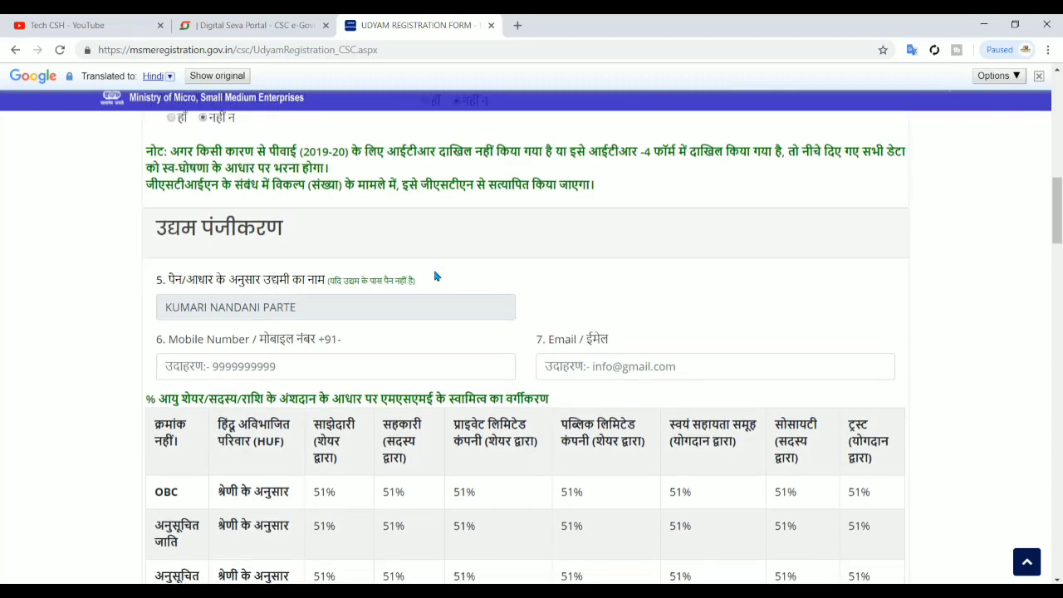
{"action": "left_click", "coordinate": [171, 79]}
Switch the form to English and click into the empty Mobile Number and Email fields
{"action": "left_click", "coordinate": [164, 74]}
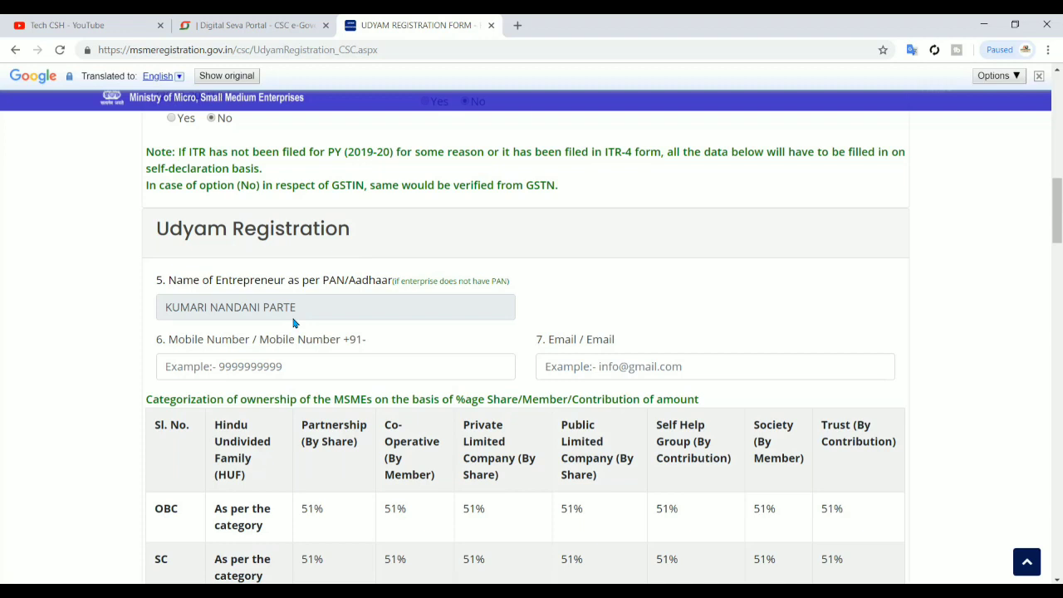
{"action": "scroll", "coordinate": [350, 322], "scroll_direction": "down", "scroll_amount": 1}
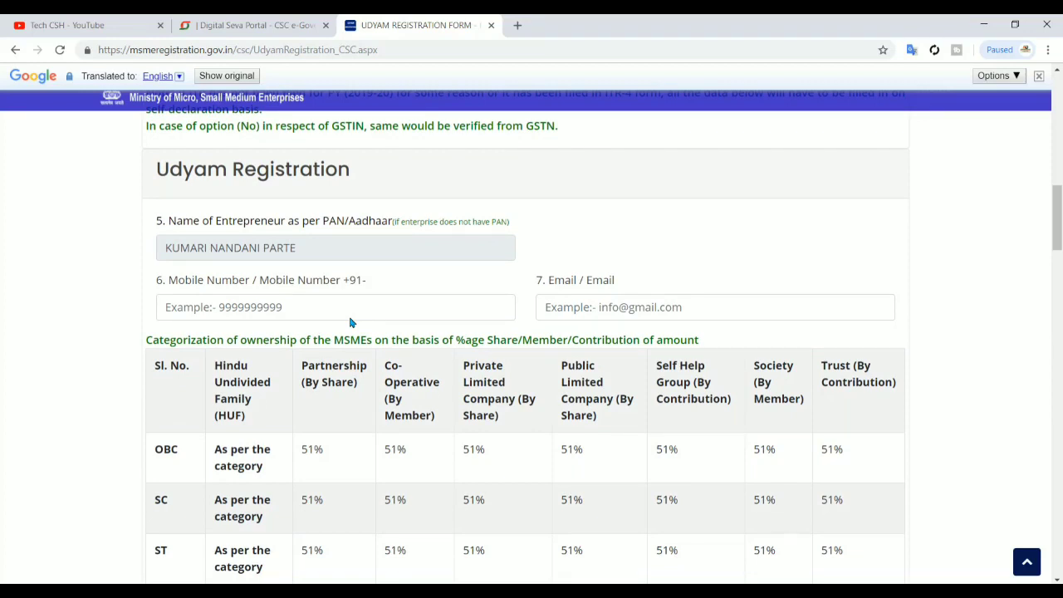
{"action": "left_click", "coordinate": [348, 308]}
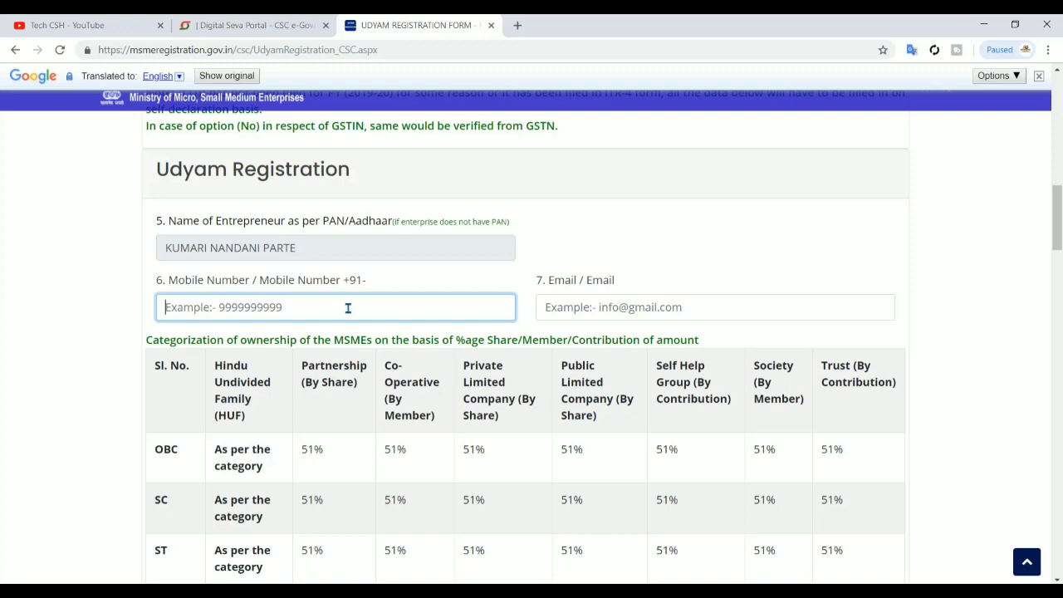
{"action": "left_click", "coordinate": [659, 308]}
{"action": "scroll", "coordinate": [656, 266], "scroll_direction": "down", "scroll_amount": 1}
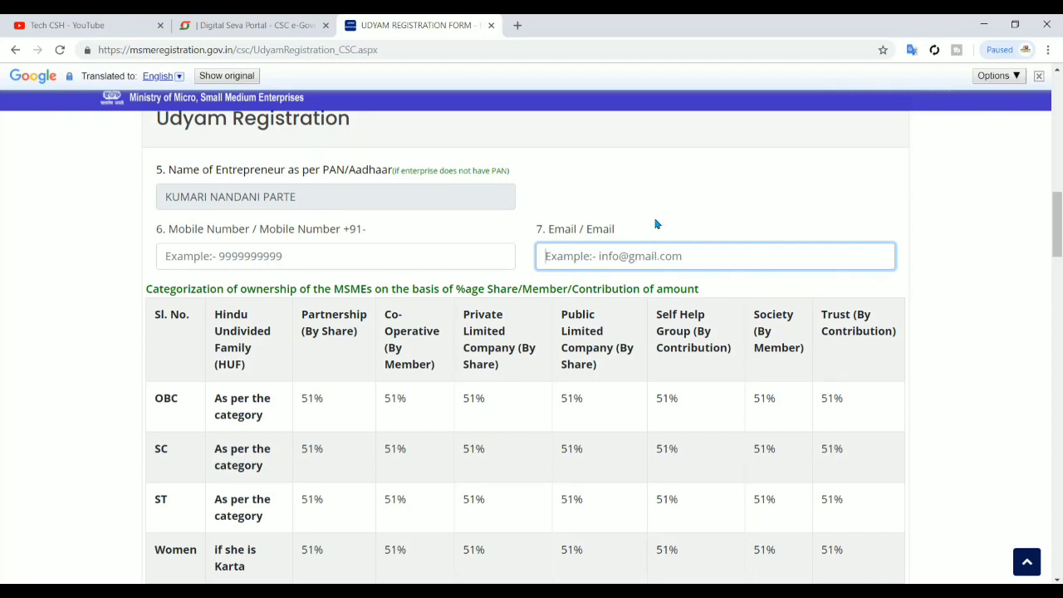
{"action": "scroll", "coordinate": [656, 224], "scroll_direction": "down", "scroll_amount": 1}
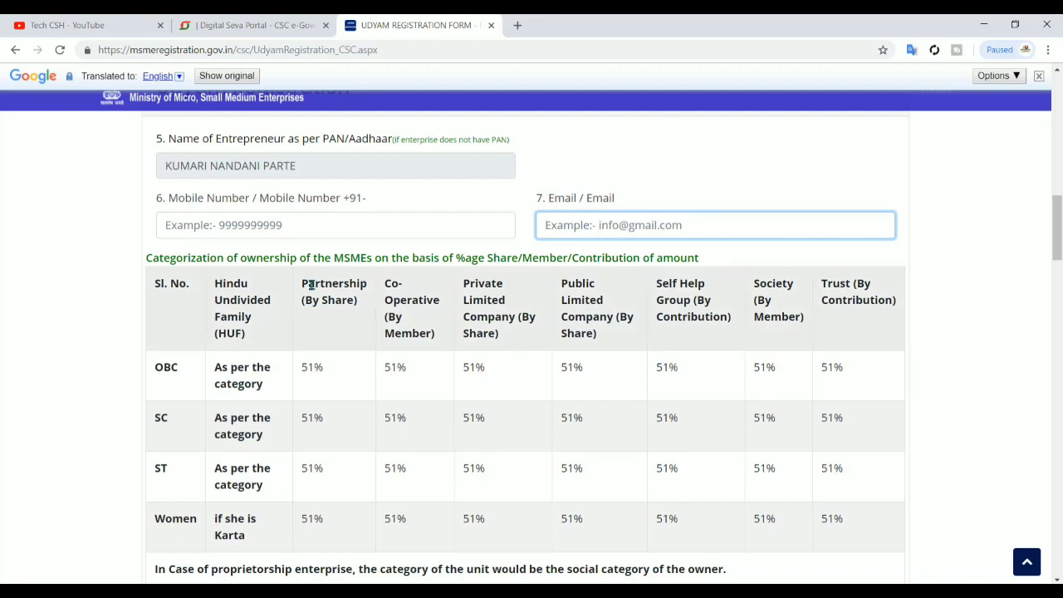
{"action": "scroll", "coordinate": [309, 285], "scroll_direction": "down", "scroll_amount": 1}
{"action": "scroll", "coordinate": [309, 283], "scroll_direction": "down", "scroll_amount": 1}
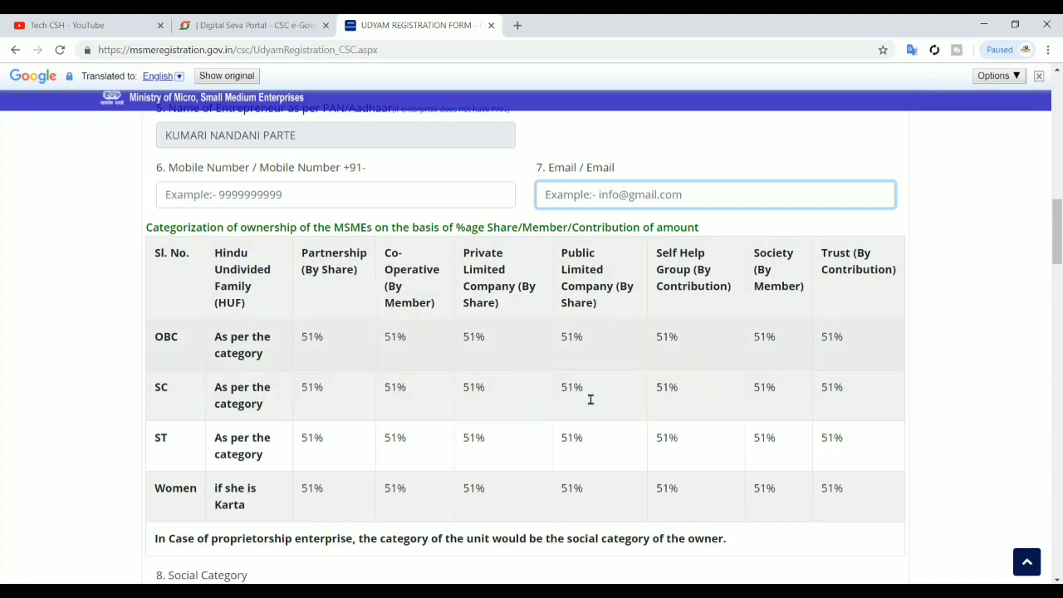
{"action": "scroll", "coordinate": [728, 473], "scroll_direction": "down", "scroll_amount": 1}
With Social Category ST, mark Gender as Female and Specially Abled (Divyang) as No
{"action": "scroll", "coordinate": [727, 472], "scroll_direction": "down", "scroll_amount": 1}
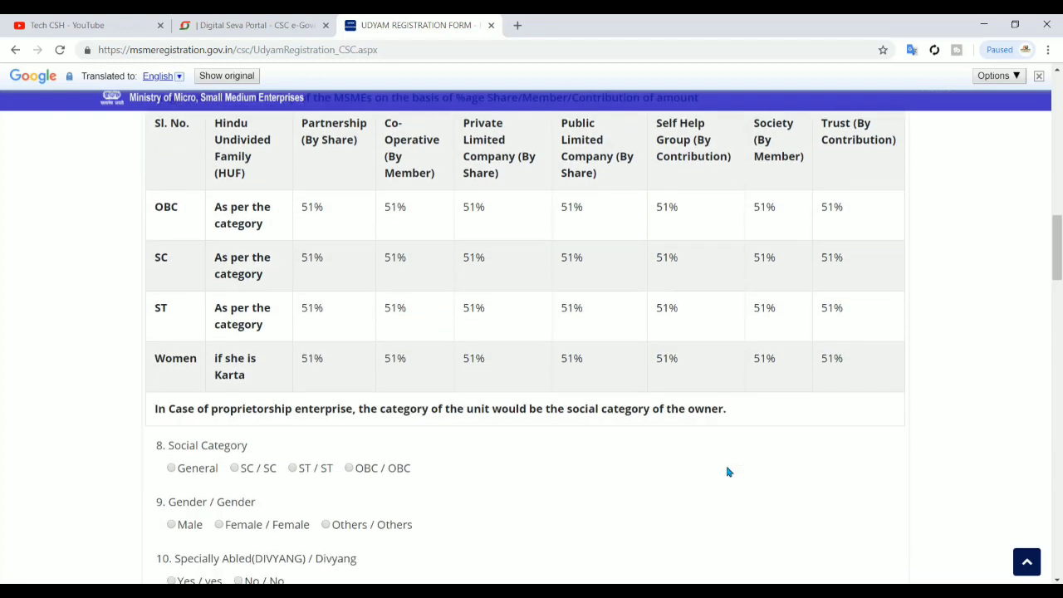
{"action": "scroll", "coordinate": [727, 471], "scroll_direction": "down", "scroll_amount": 1}
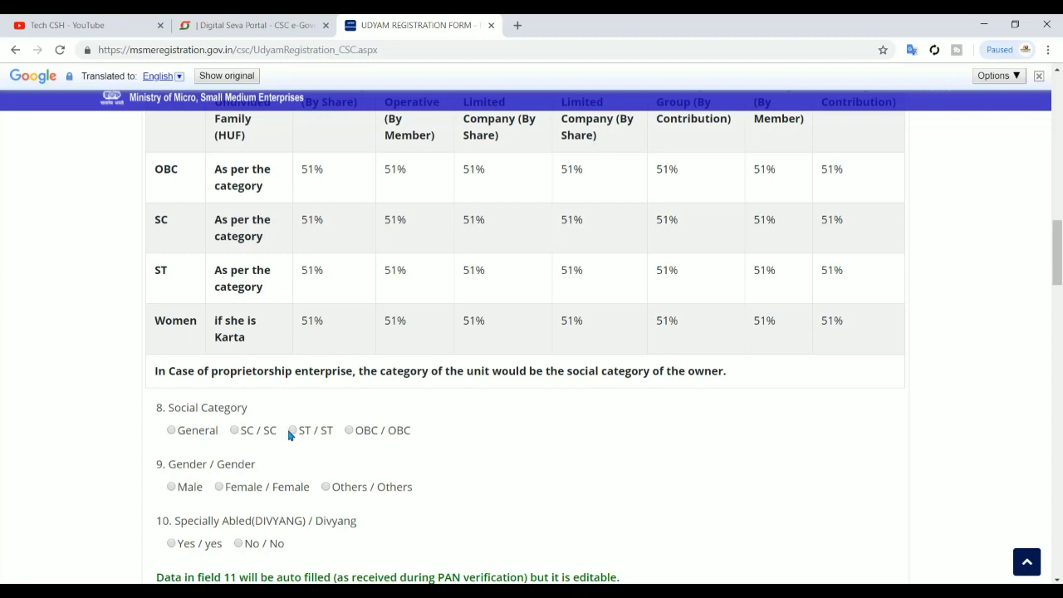
{"action": "scroll", "coordinate": [285, 470], "scroll_direction": "down", "scroll_amount": 1}
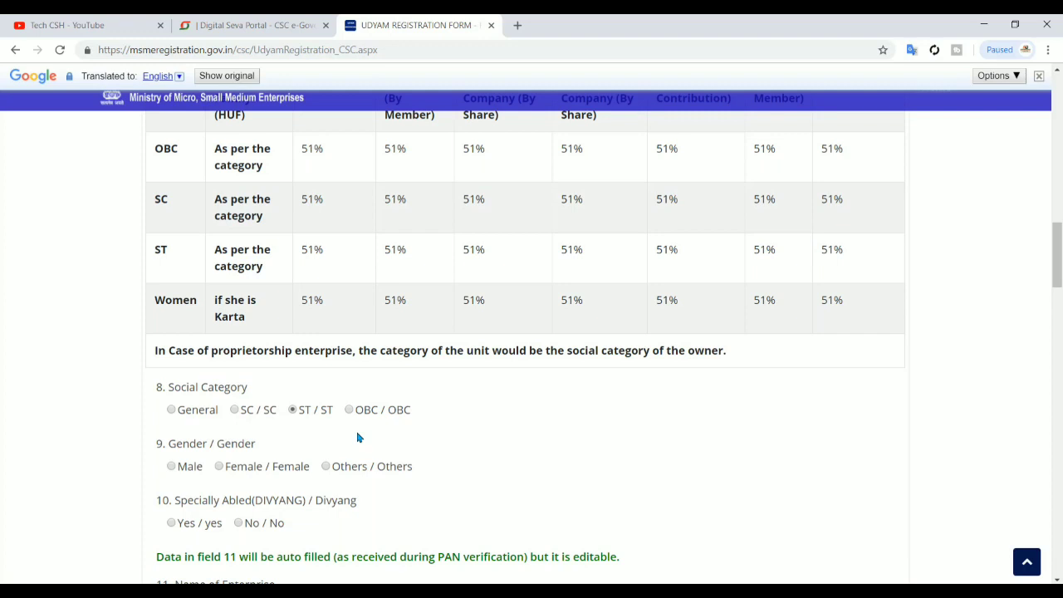
{"action": "scroll", "coordinate": [358, 438], "scroll_direction": "down", "scroll_amount": 1}
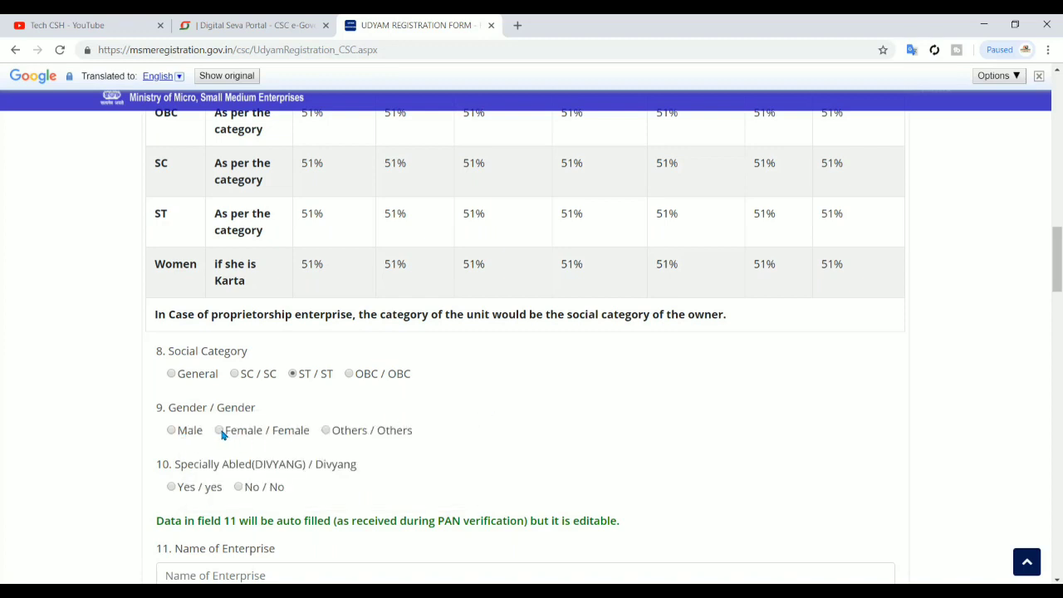
{"action": "left_click", "coordinate": [219, 431]}
{"action": "scroll", "coordinate": [221, 434], "scroll_direction": "down", "scroll_amount": 1}
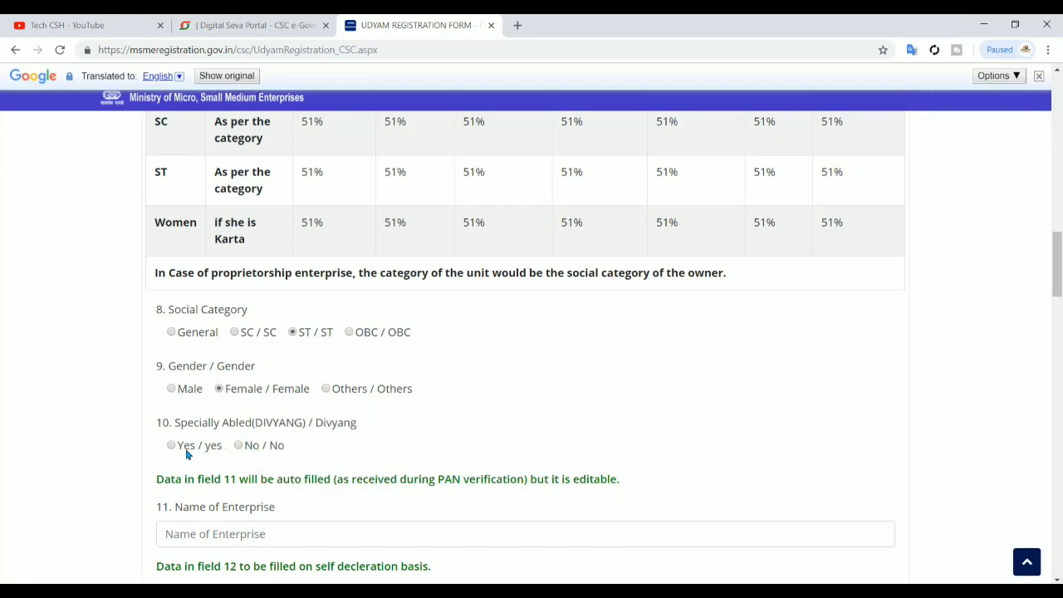
{"action": "left_click", "coordinate": [239, 445]}
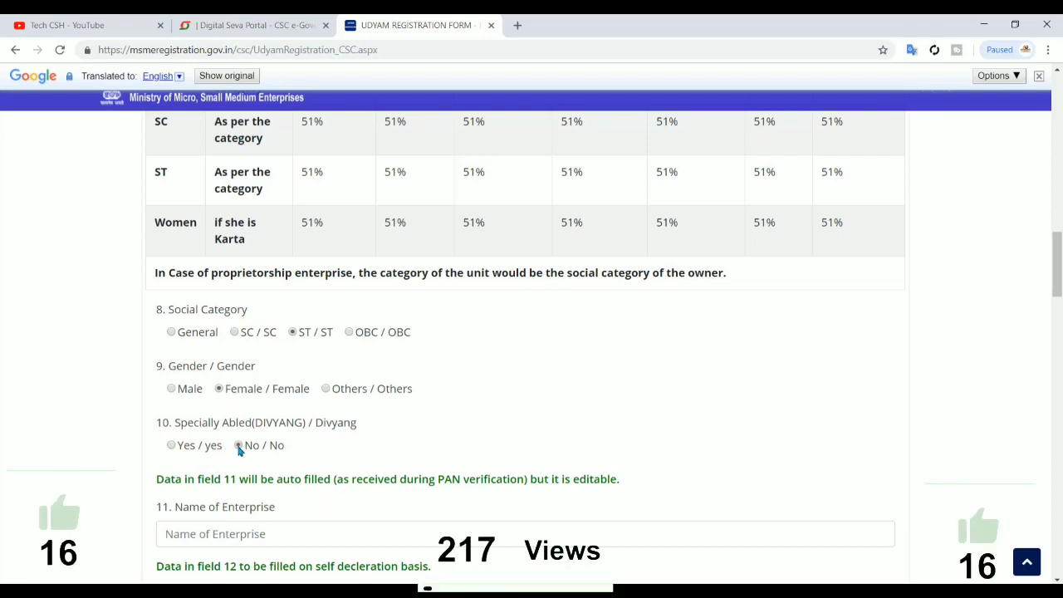
{"action": "scroll", "coordinate": [317, 448], "scroll_direction": "down", "scroll_amount": 1}
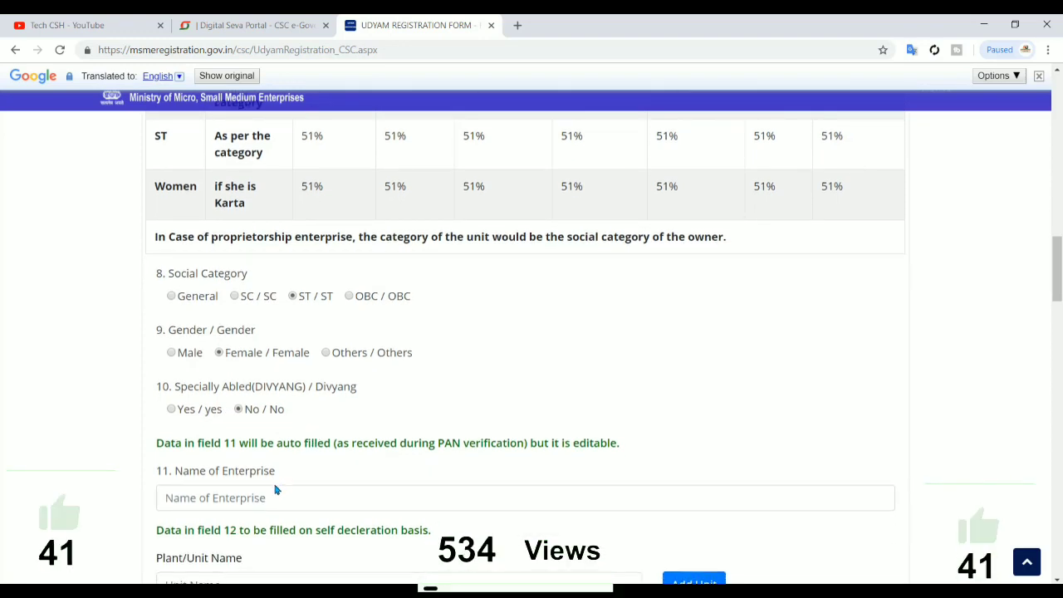
{"action": "scroll", "coordinate": [273, 485], "scroll_direction": "down", "scroll_amount": 1}
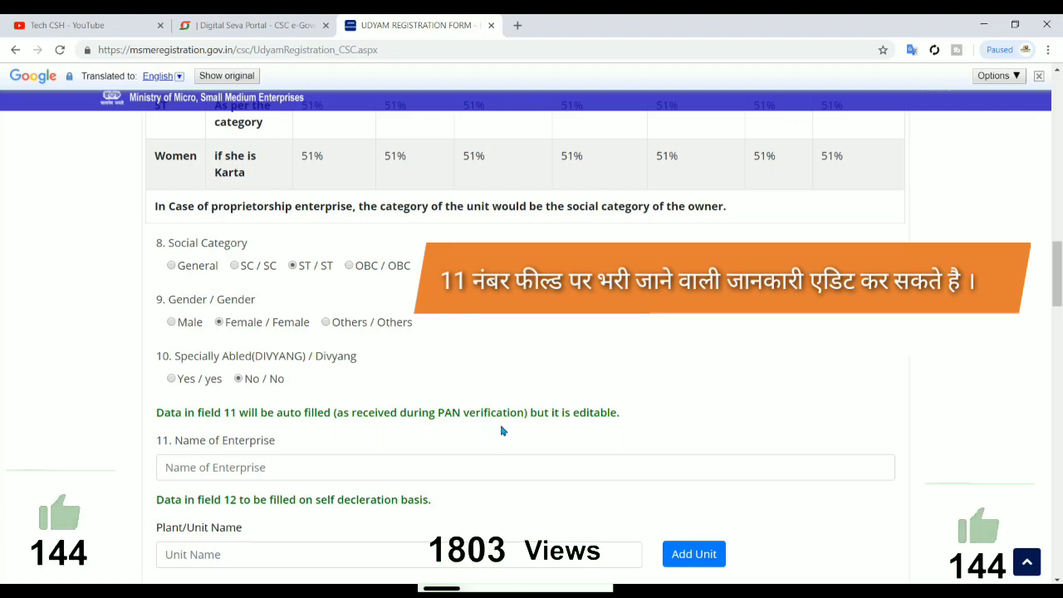
{"action": "scroll", "coordinate": [500, 431], "scroll_direction": "down", "scroll_amount": 1}
Enter 'Nandani Enterprise' as the Name of Enterprise
{"action": "left_click", "coordinate": [455, 433]}
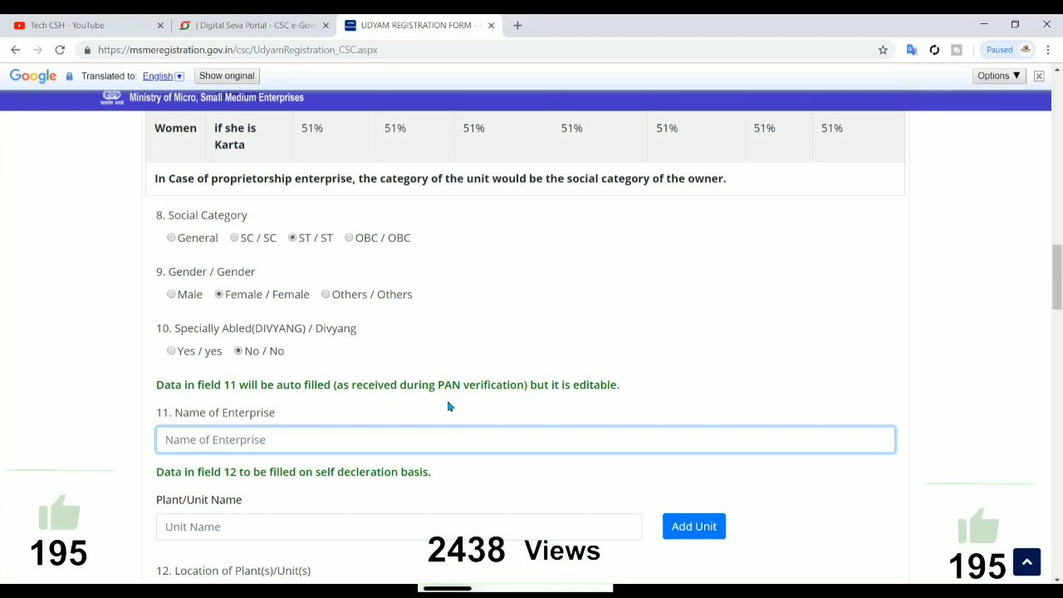
{"action": "scroll", "coordinate": [446, 408], "scroll_direction": "down", "scroll_amount": 1}
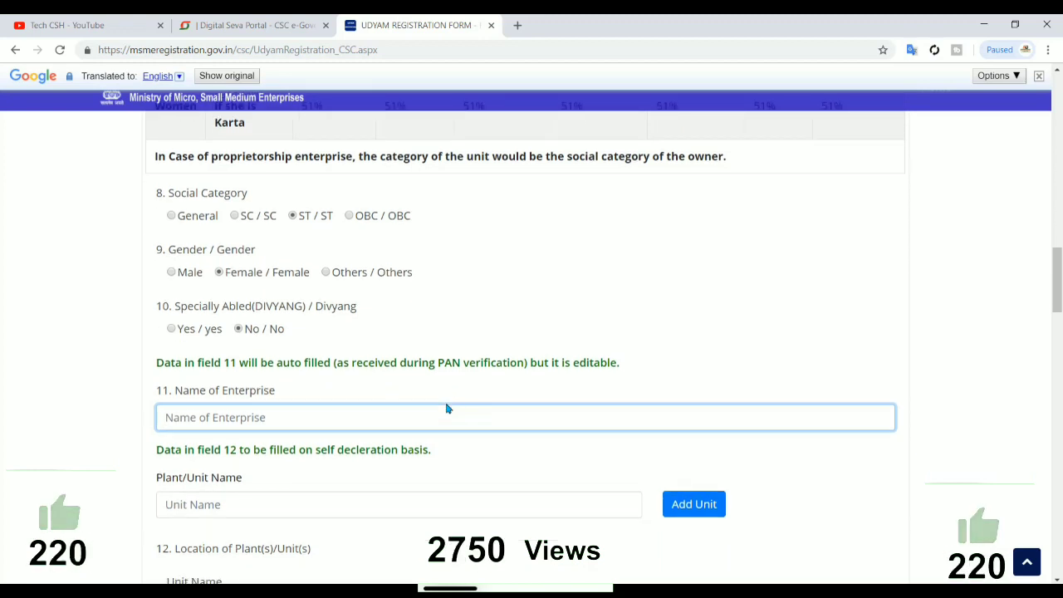
{"action": "scroll", "coordinate": [445, 411], "scroll_direction": "down", "scroll_amount": 1}
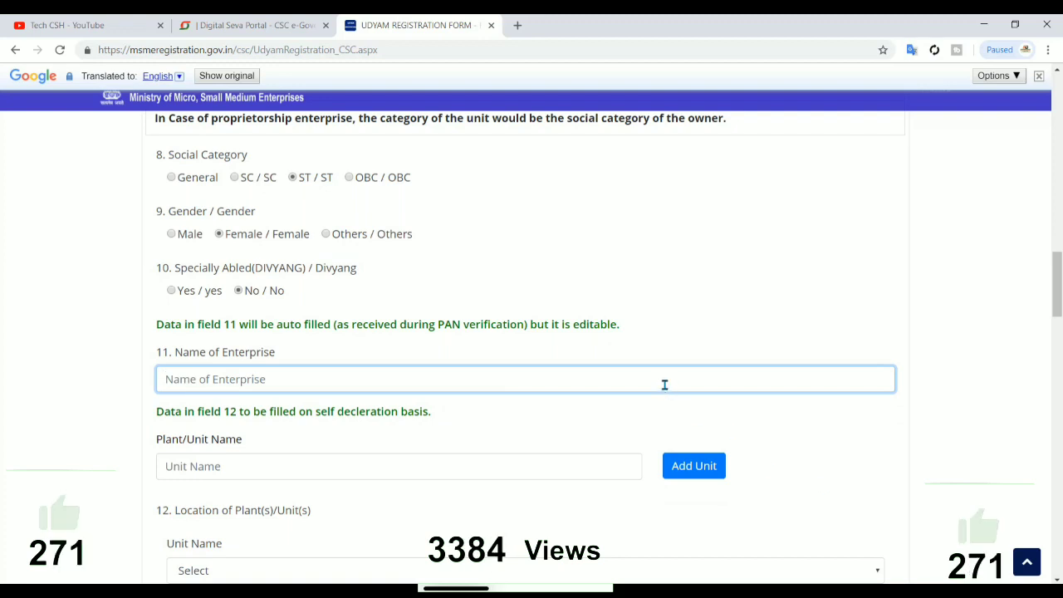
{"action": "type", "text": "Na"}
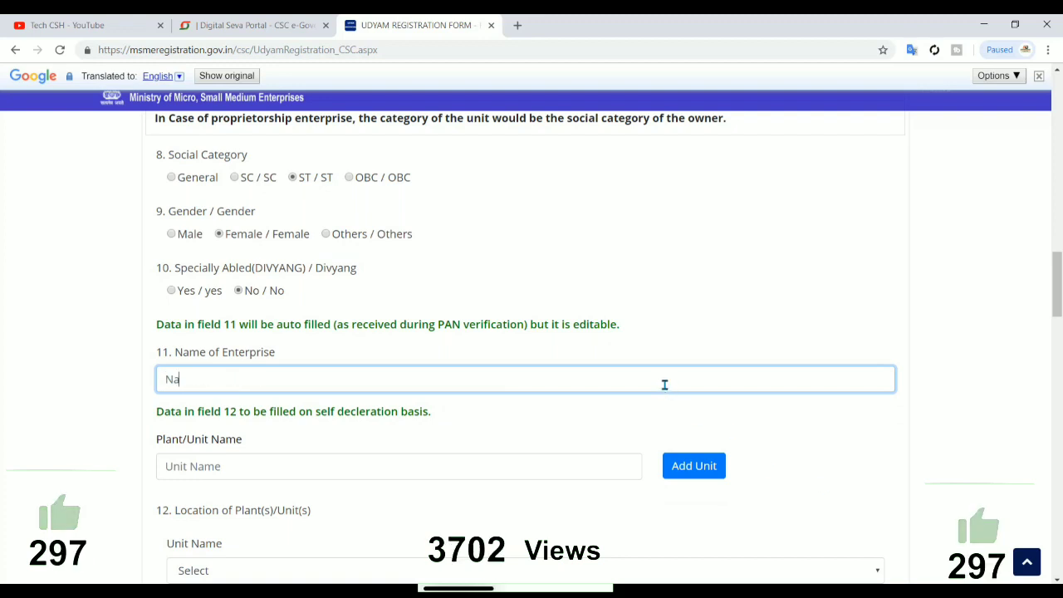
{"action": "type", "text": "ndani"}
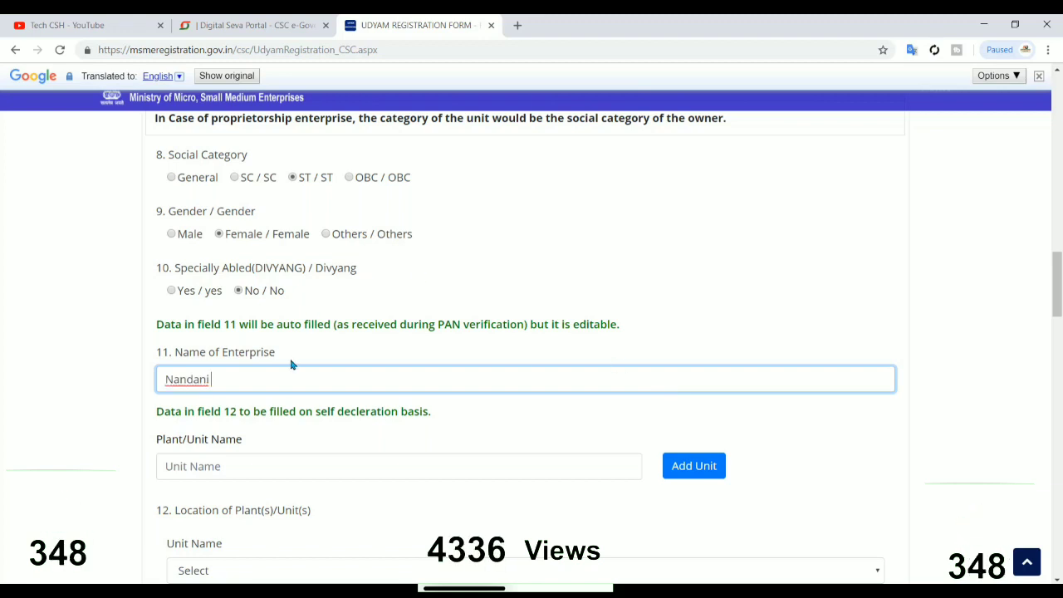
{"action": "double_click", "coordinate": [263, 355]}
{"action": "key", "text": "ctrl+c"}
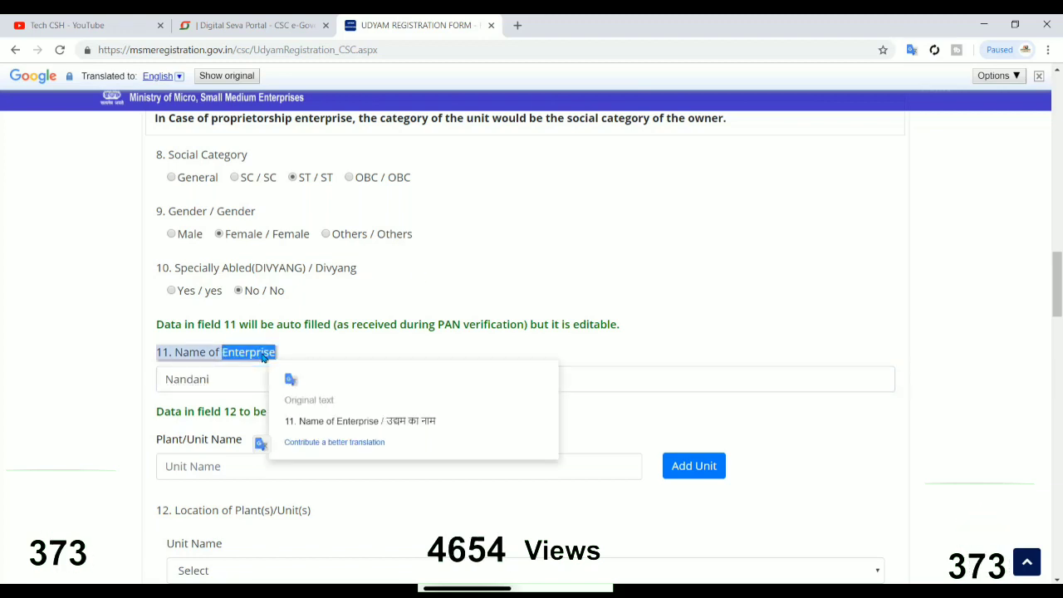
{"action": "left_click", "coordinate": [233, 374]}
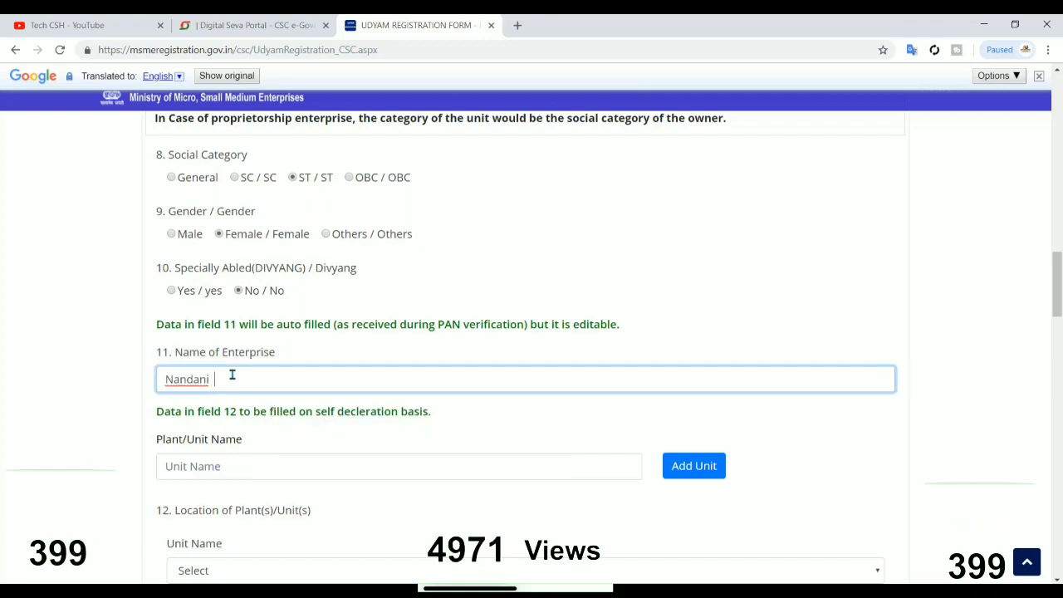
{"action": "key", "text": "ctrl+v"}
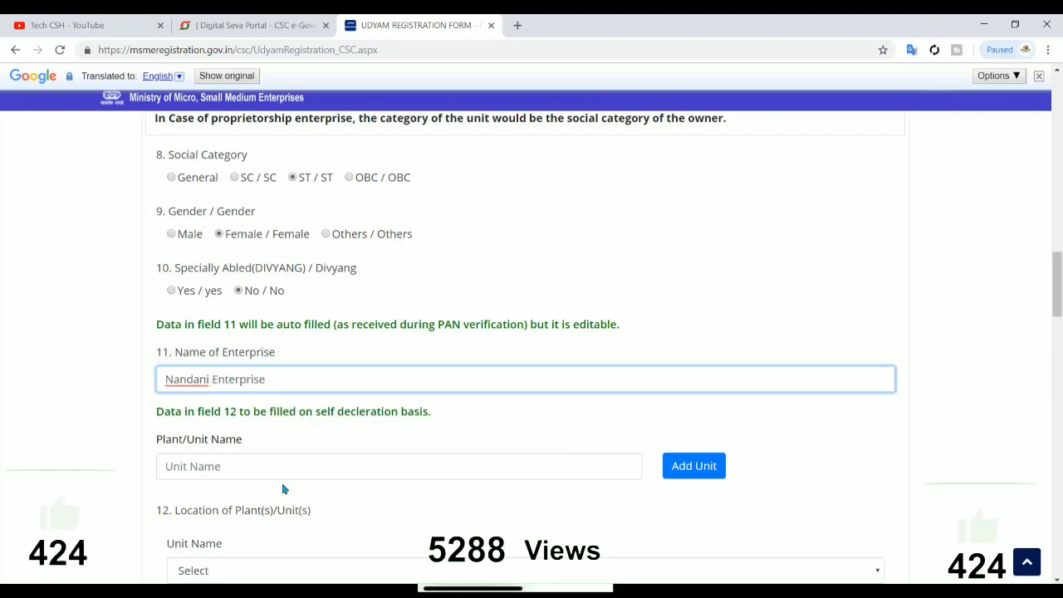
Copy 'Nandani Enterprise' into the Plant/Unit Name and add it as unit 1
{"action": "left_click", "coordinate": [250, 474]}
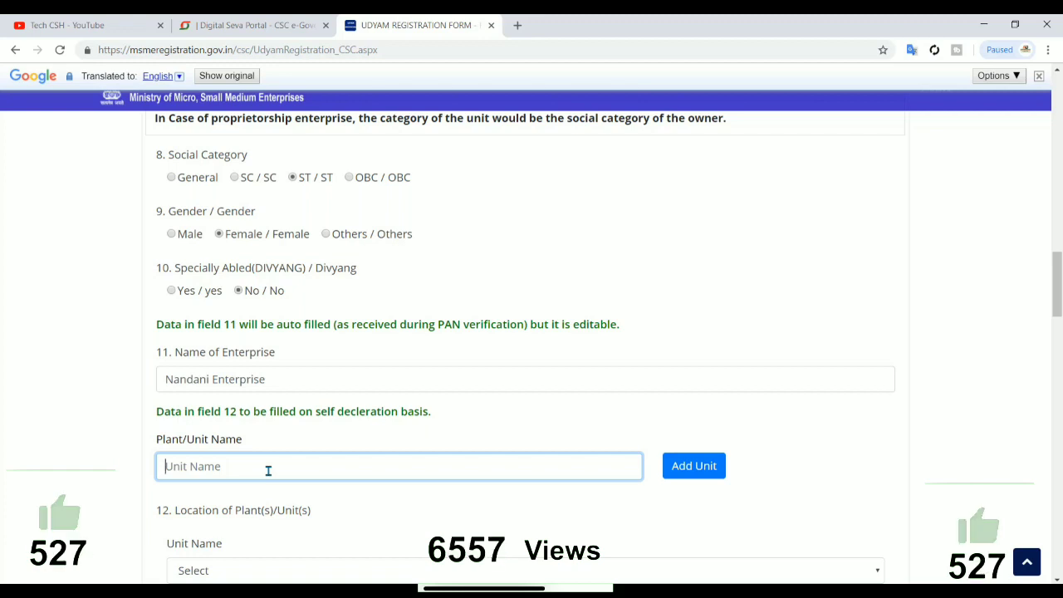
{"action": "left_click", "coordinate": [271, 380]}
{"action": "key", "text": "ctrl+a"}
{"action": "key", "text": "ctrl+c"}
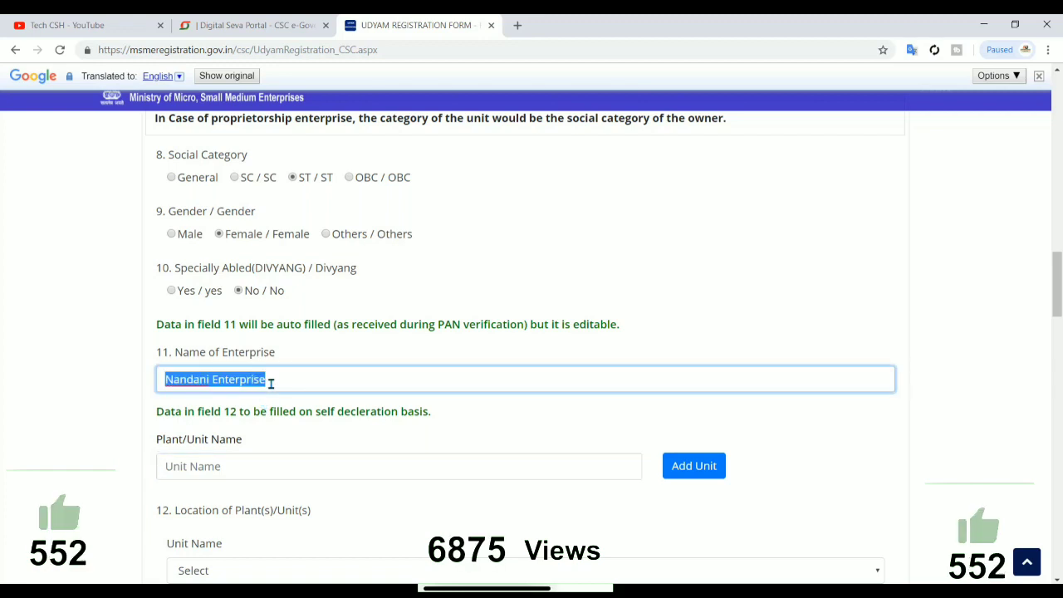
{"action": "left_click", "coordinate": [271, 457]}
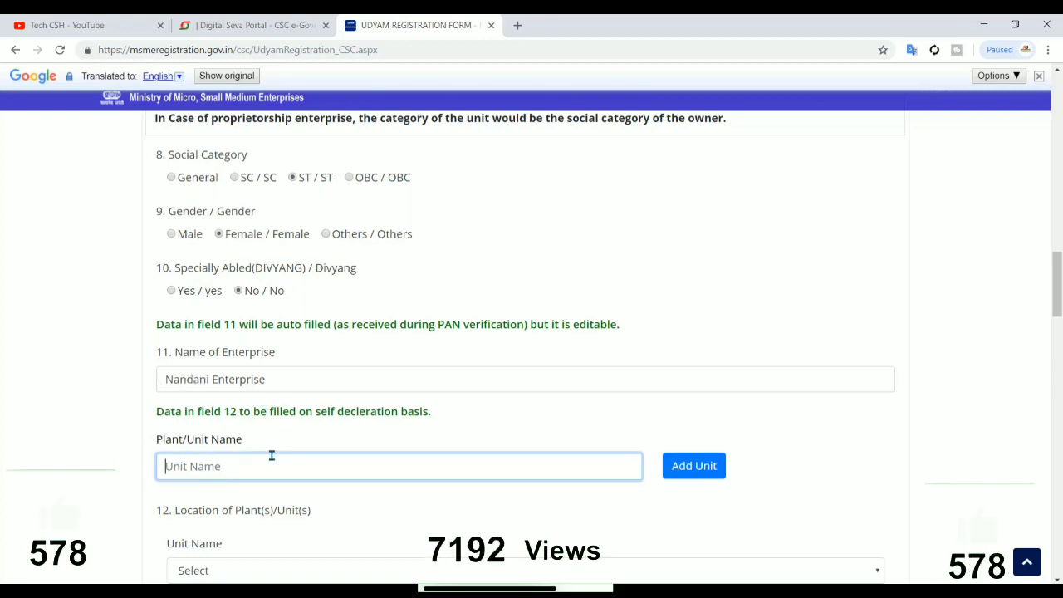
{"action": "key", "text": "ctrl+v"}
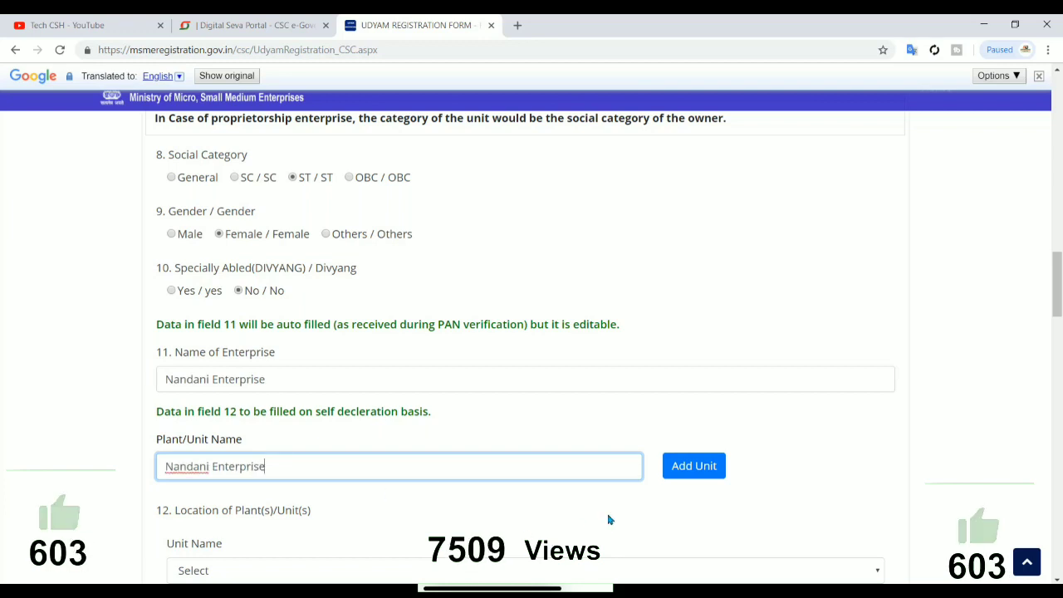
{"action": "left_click", "coordinate": [679, 481]}
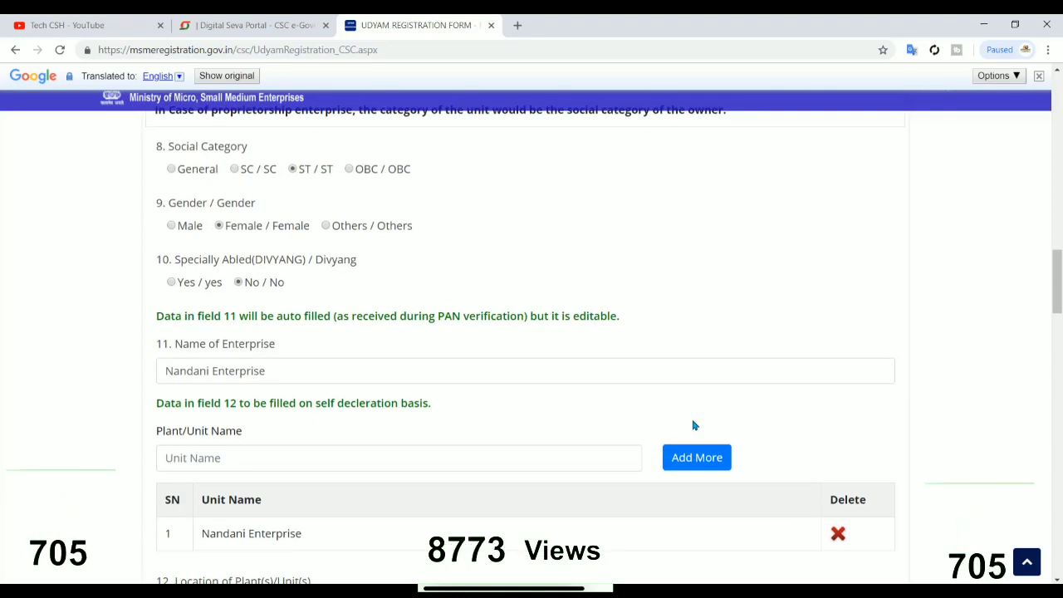
{"action": "left_click", "coordinate": [579, 464]}
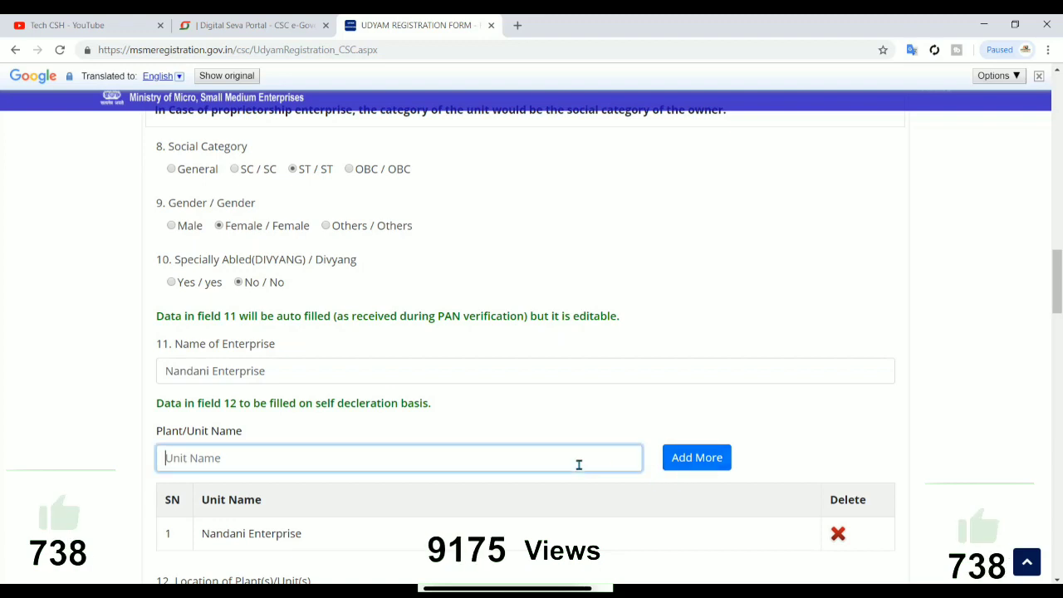
{"action": "left_click", "coordinate": [742, 453]}
{"action": "scroll", "coordinate": [742, 453], "scroll_direction": "down", "scroll_amount": 1}
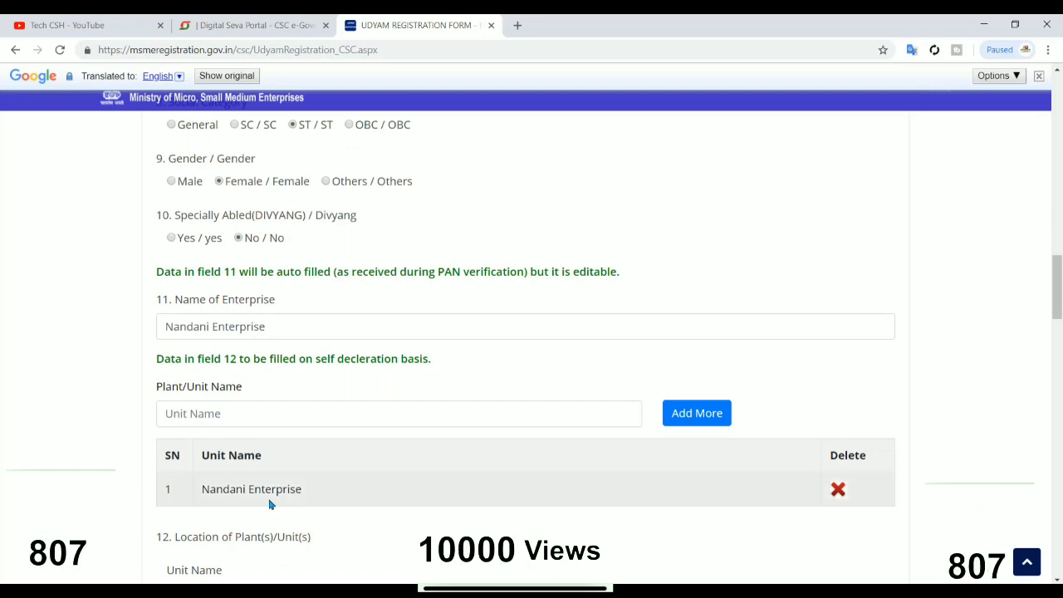
{"action": "scroll", "coordinate": [284, 476], "scroll_direction": "down", "scroll_amount": 2}
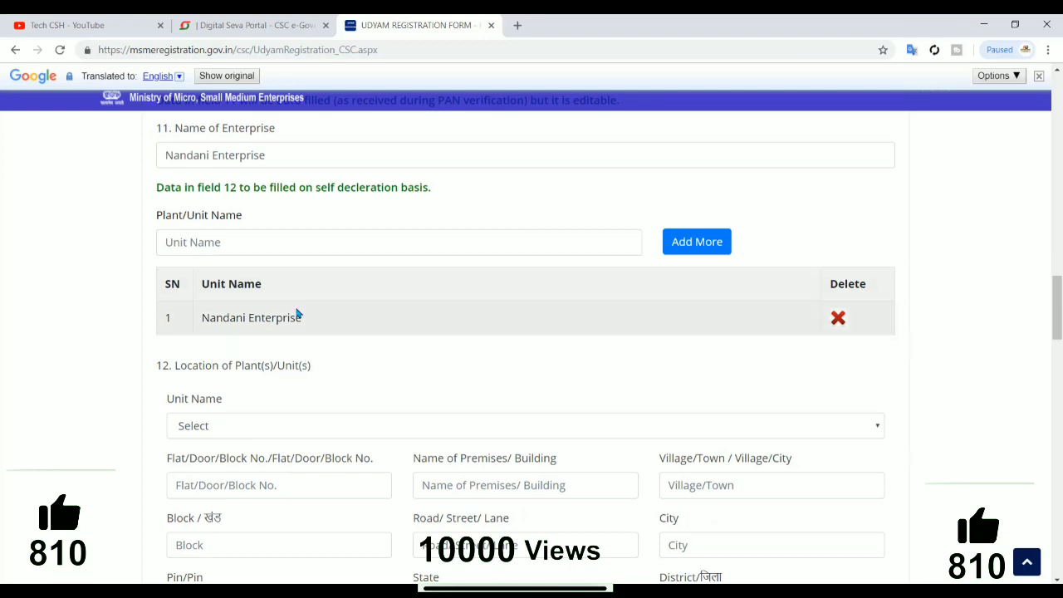
{"action": "left_click", "coordinate": [243, 427]}
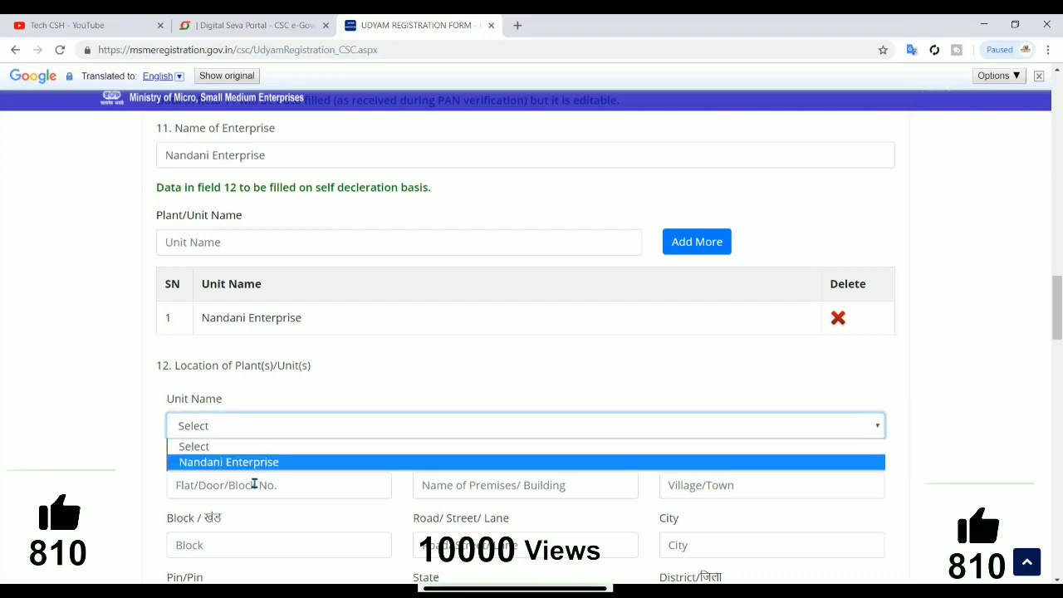
{"action": "left_click", "coordinate": [254, 484]}
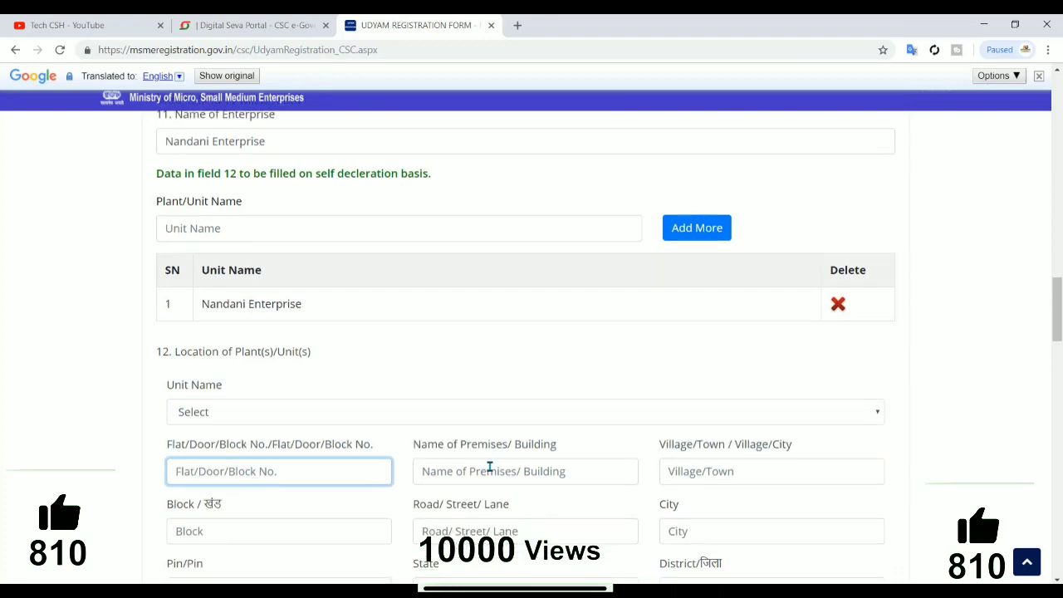
{"action": "scroll", "coordinate": [561, 502], "scroll_direction": "down", "scroll_amount": 1}
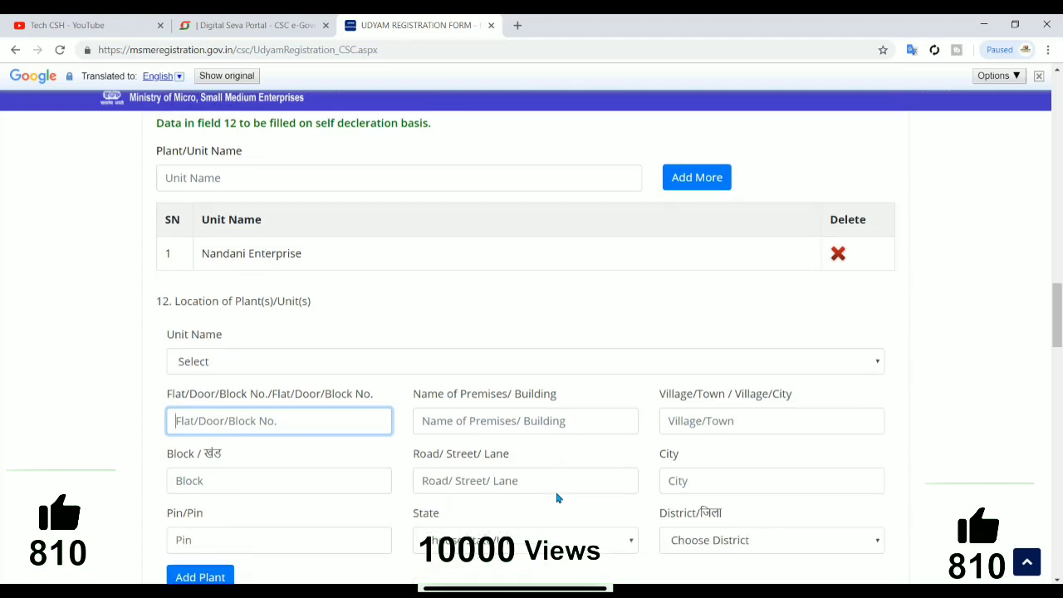
{"action": "left_click", "coordinate": [550, 470]}
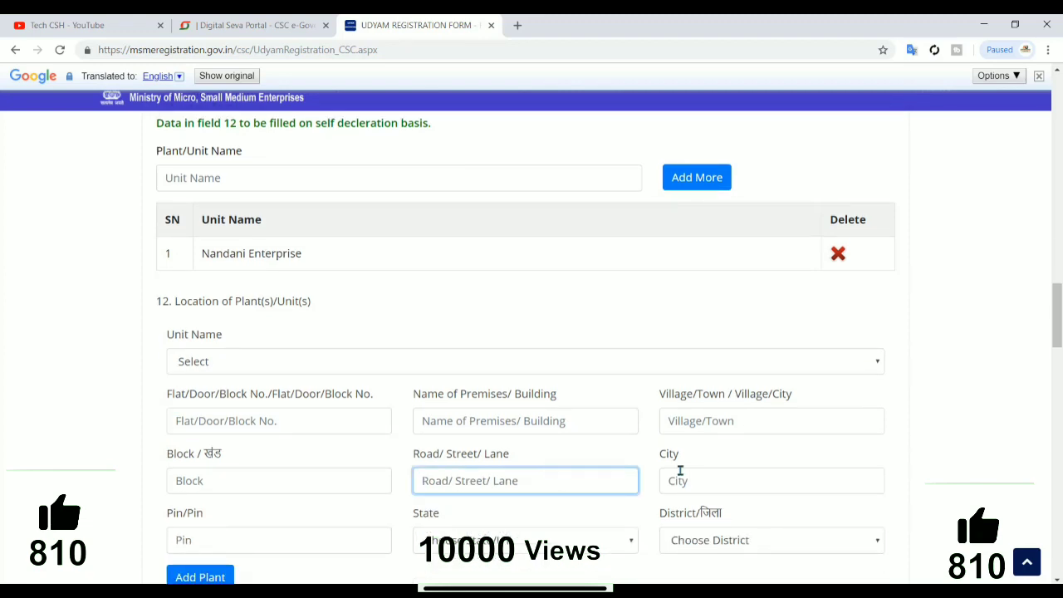
{"action": "left_click", "coordinate": [682, 479]}
{"action": "scroll", "coordinate": [579, 465], "scroll_direction": "down", "scroll_amount": 1}
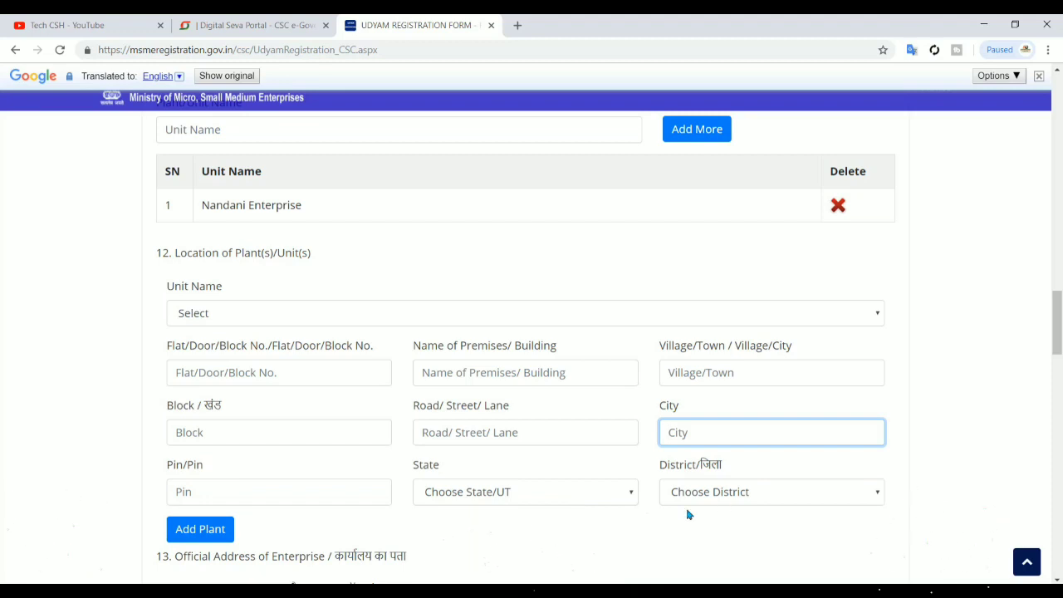
{"action": "scroll", "coordinate": [687, 512], "scroll_direction": "down", "scroll_amount": 1}
{"action": "scroll", "coordinate": [573, 446], "scroll_direction": "down", "scroll_amount": 1}
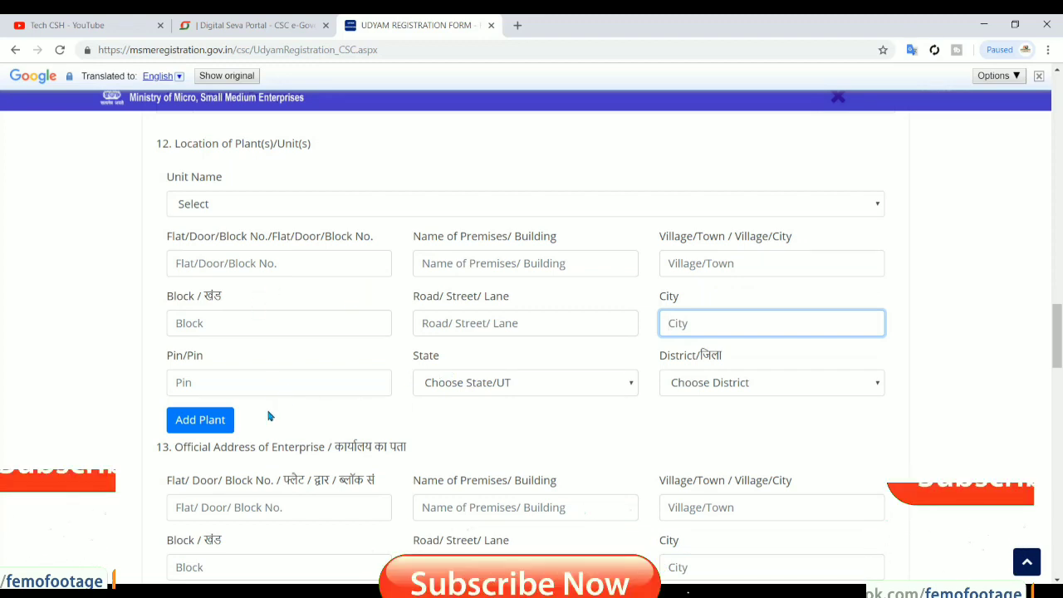
{"action": "scroll", "coordinate": [268, 416], "scroll_direction": "down", "scroll_amount": 2}
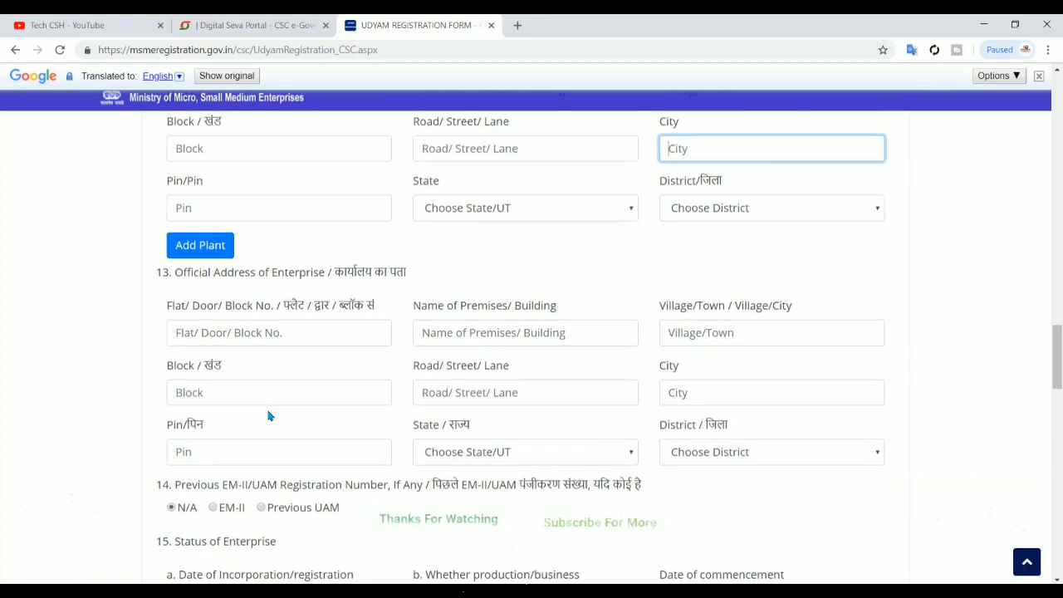
{"action": "left_click", "coordinate": [355, 284]}
{"action": "scroll", "coordinate": [354, 284], "scroll_direction": "up", "scroll_amount": 1}
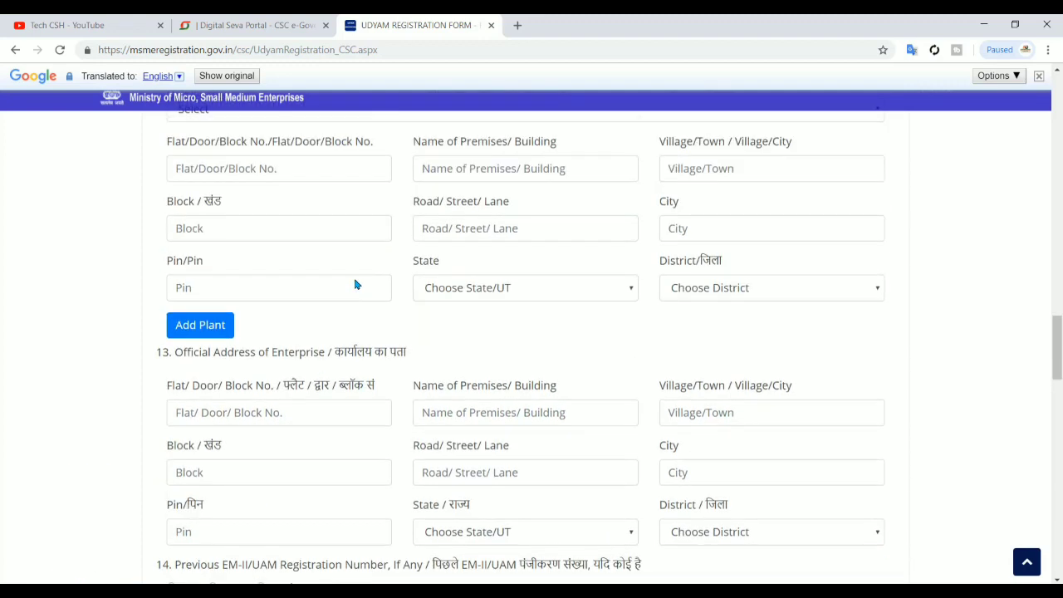
{"action": "scroll", "coordinate": [355, 284], "scroll_direction": "up", "scroll_amount": 1}
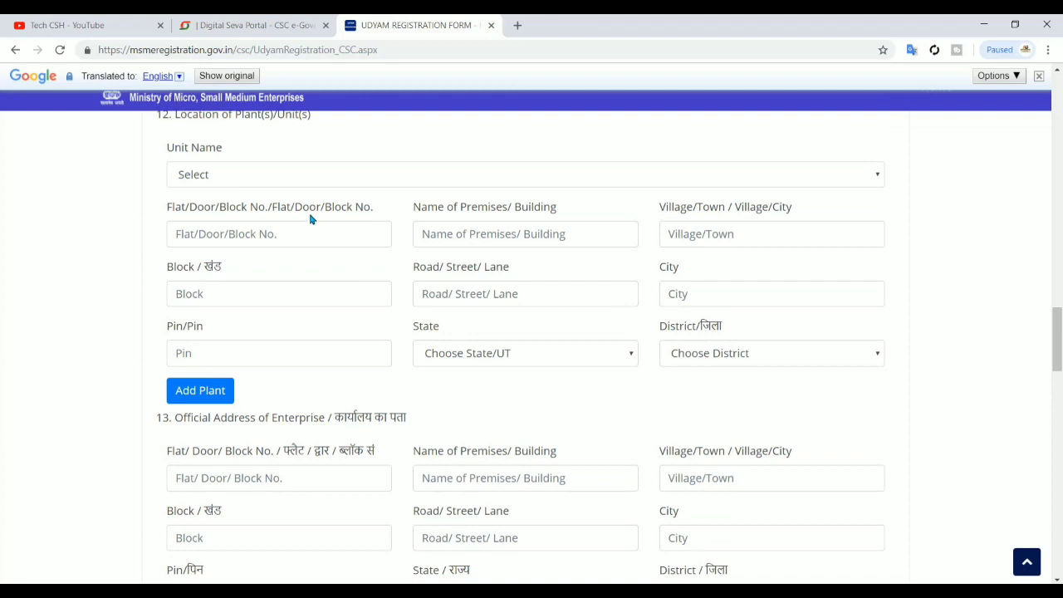
{"action": "scroll", "coordinate": [290, 503], "scroll_direction": "down", "scroll_amount": 2}
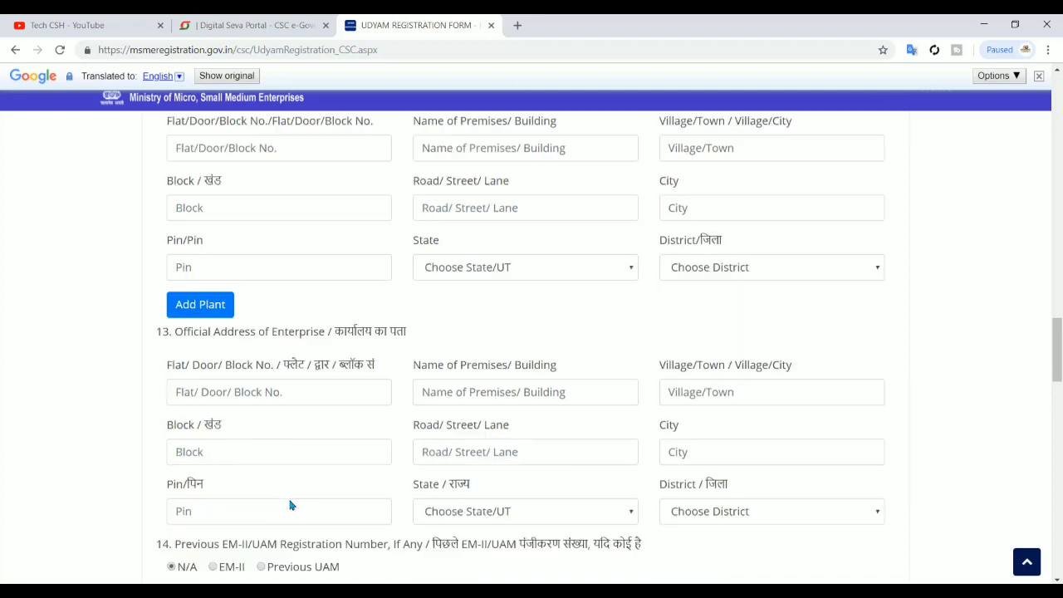
{"action": "scroll", "coordinate": [389, 415], "scroll_direction": "down", "scroll_amount": 1}
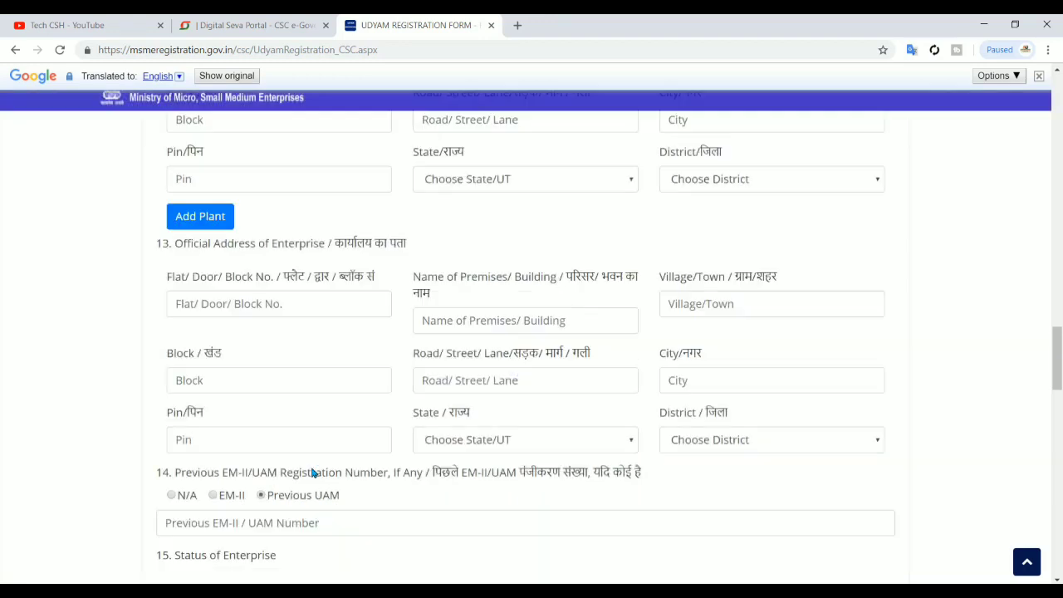
Open the Date of Incorporation calendar twice and close it without picking a date
{"action": "scroll", "coordinate": [303, 472], "scroll_direction": "down", "scroll_amount": 1}
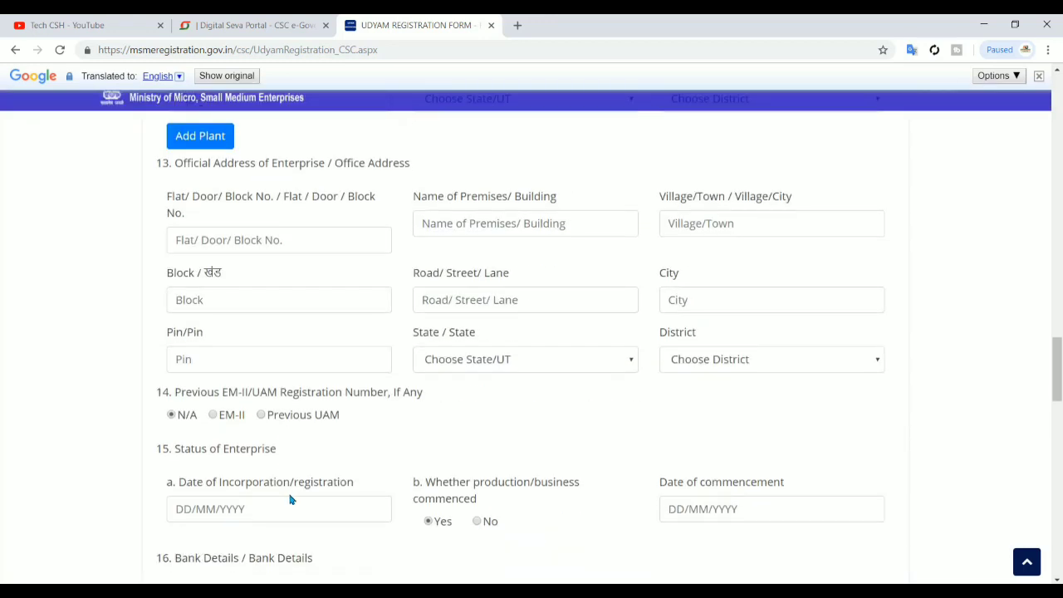
{"action": "scroll", "coordinate": [290, 499], "scroll_direction": "down", "scroll_amount": 1}
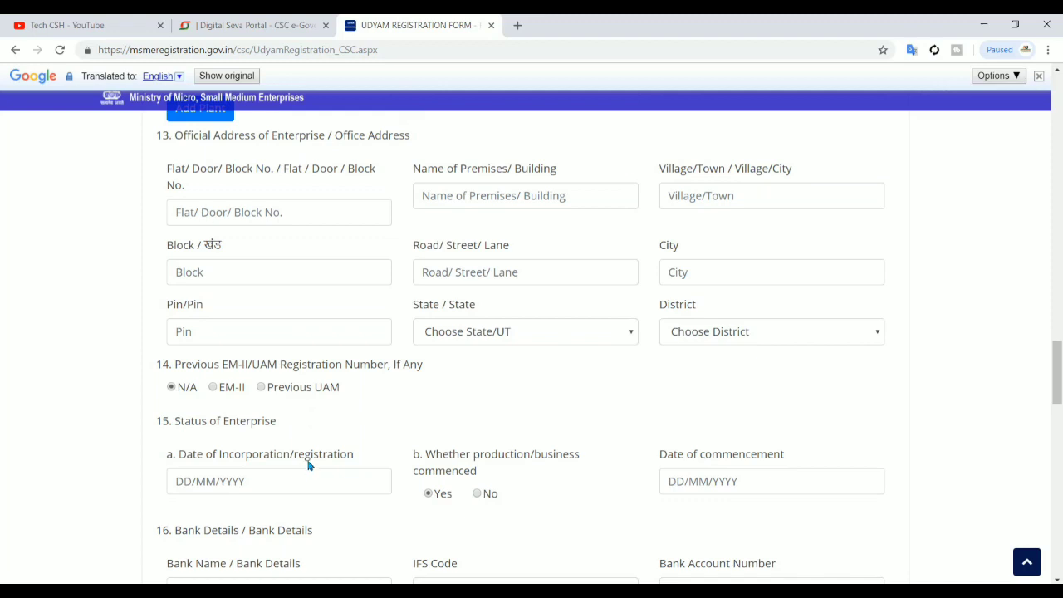
{"action": "scroll", "coordinate": [309, 466], "scroll_direction": "down", "scroll_amount": 1}
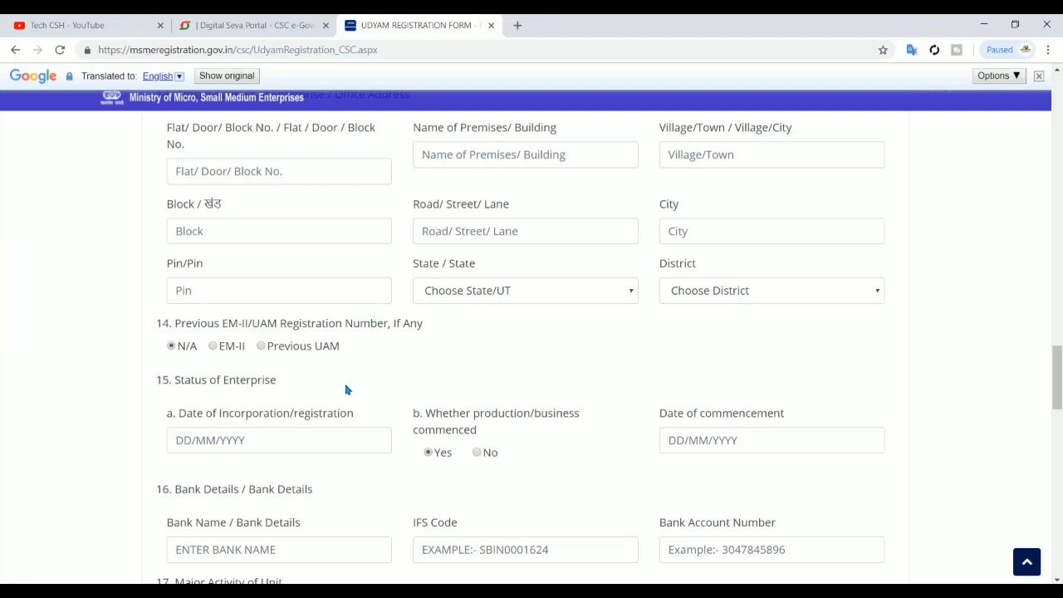
{"action": "left_click", "coordinate": [286, 445]}
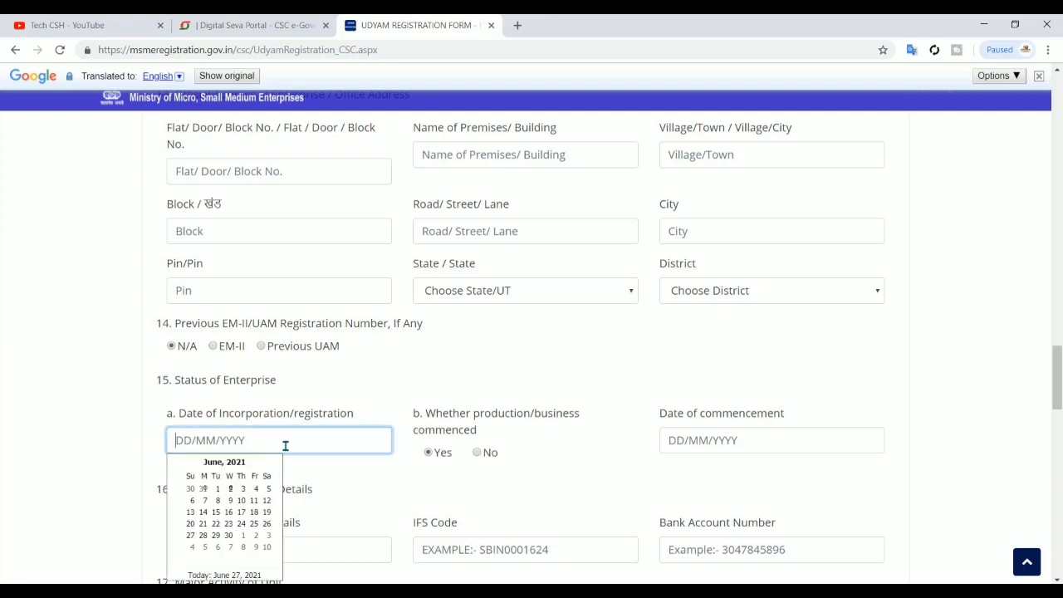
{"action": "left_click", "coordinate": [321, 422]}
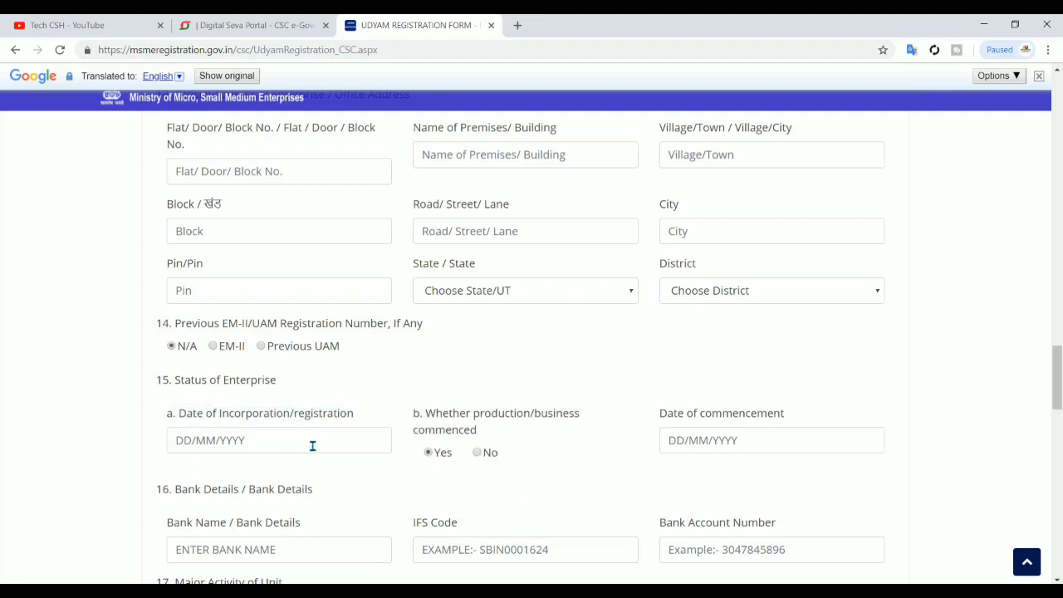
{"action": "left_click", "coordinate": [312, 446]}
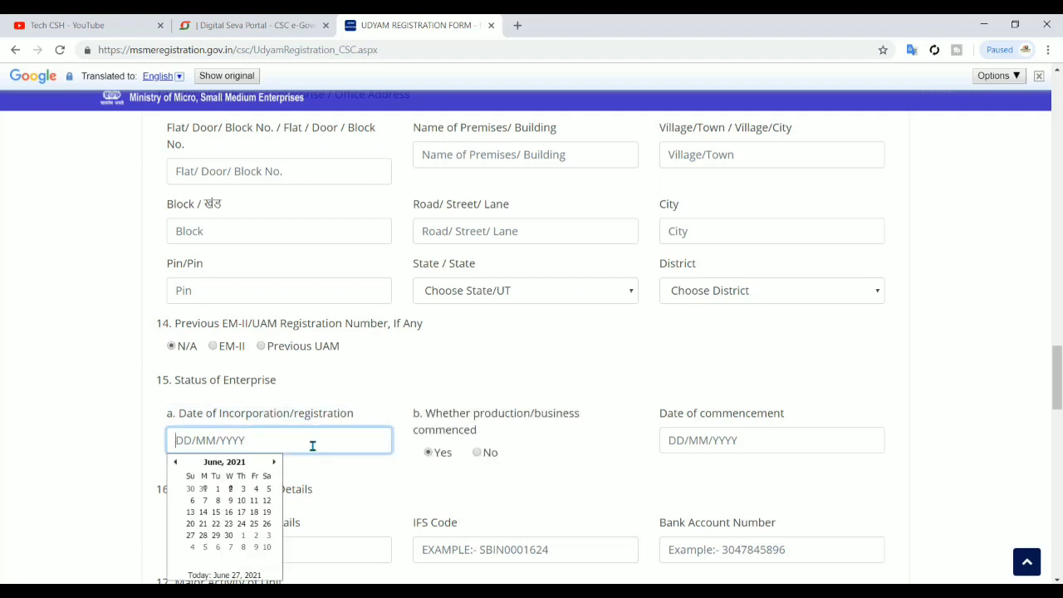
{"action": "left_click", "coordinate": [524, 459]}
Translate the whole registration form into Hindi
{"action": "mouse_move", "coordinate": [471, 432]}
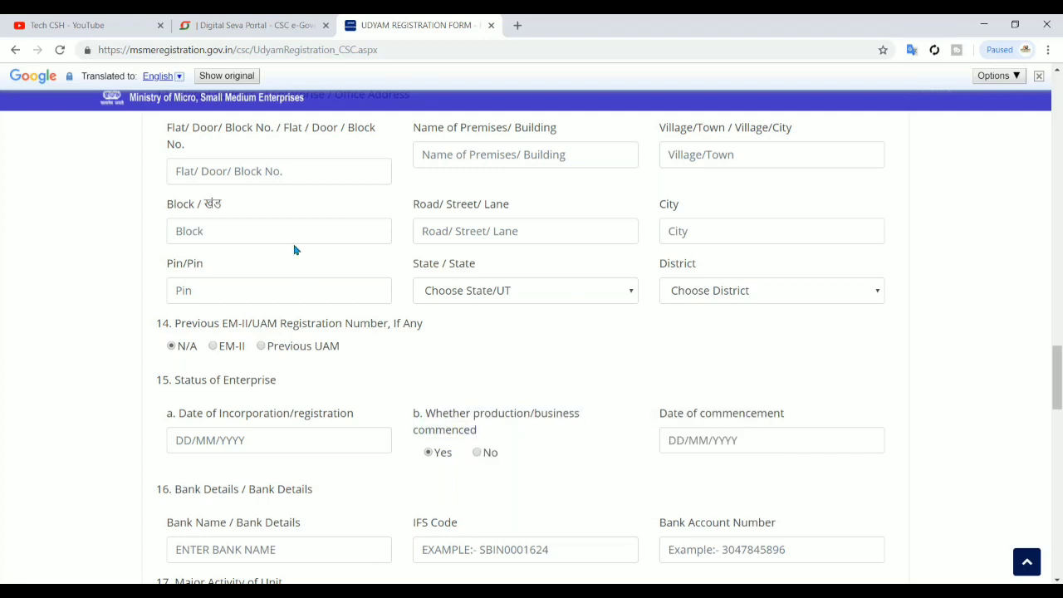
{"action": "left_click", "coordinate": [163, 76]}
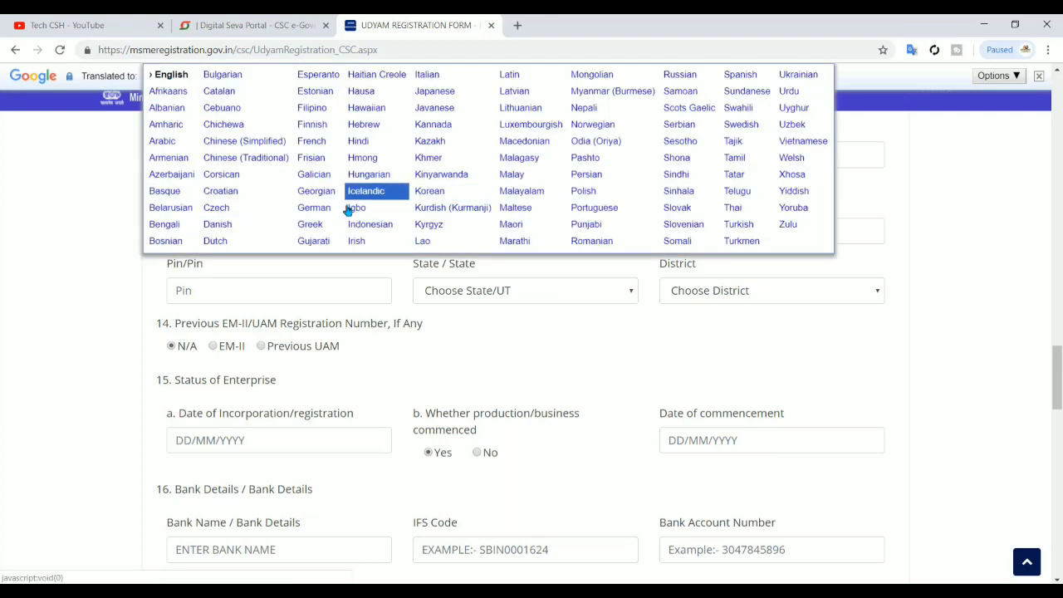
{"action": "left_click", "coordinate": [358, 143]}
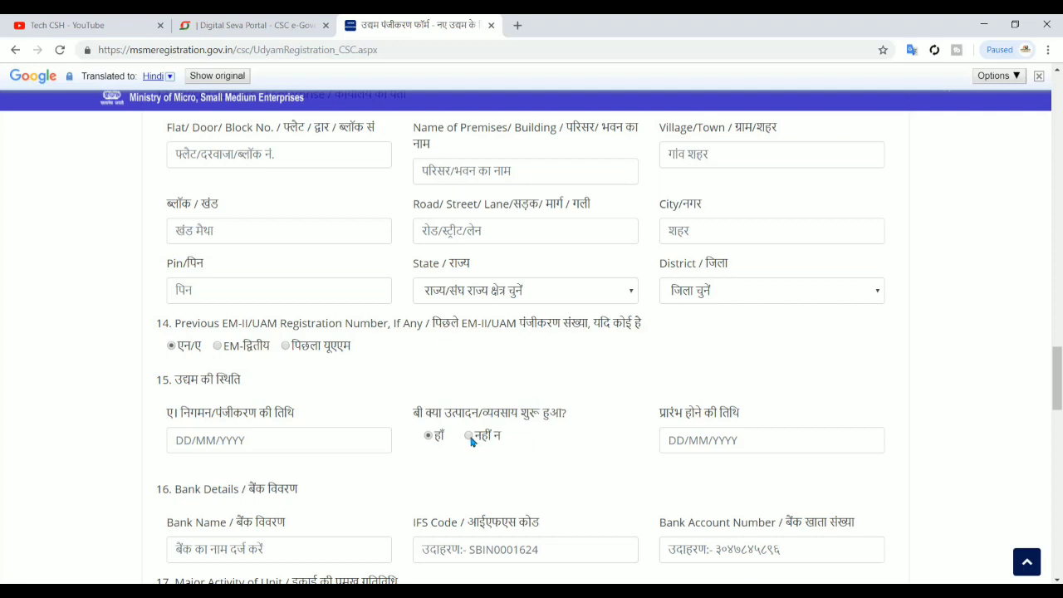
{"action": "left_click", "coordinate": [470, 436]}
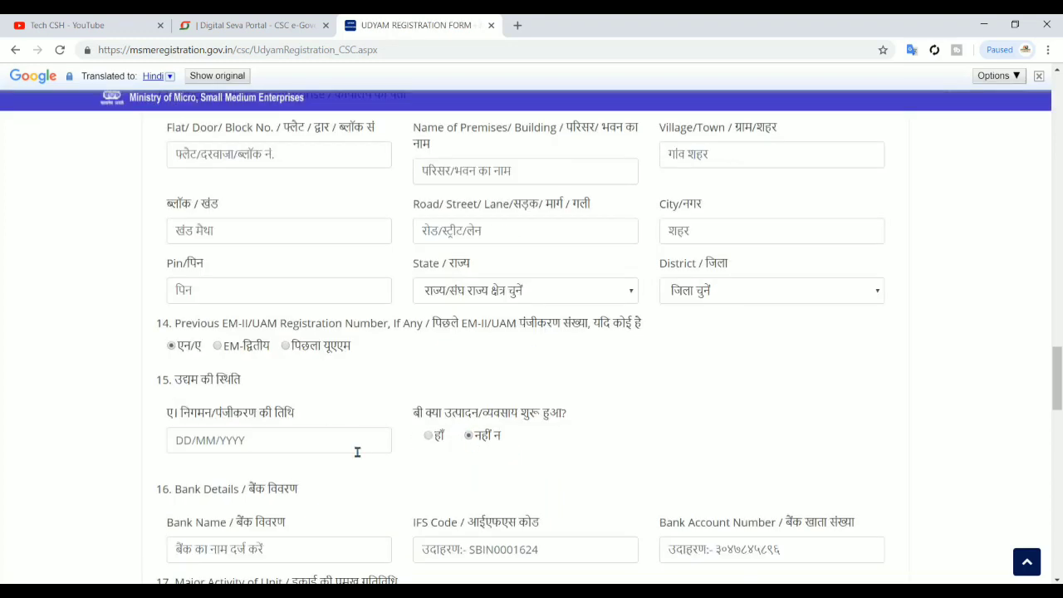
{"action": "left_click", "coordinate": [347, 445]}
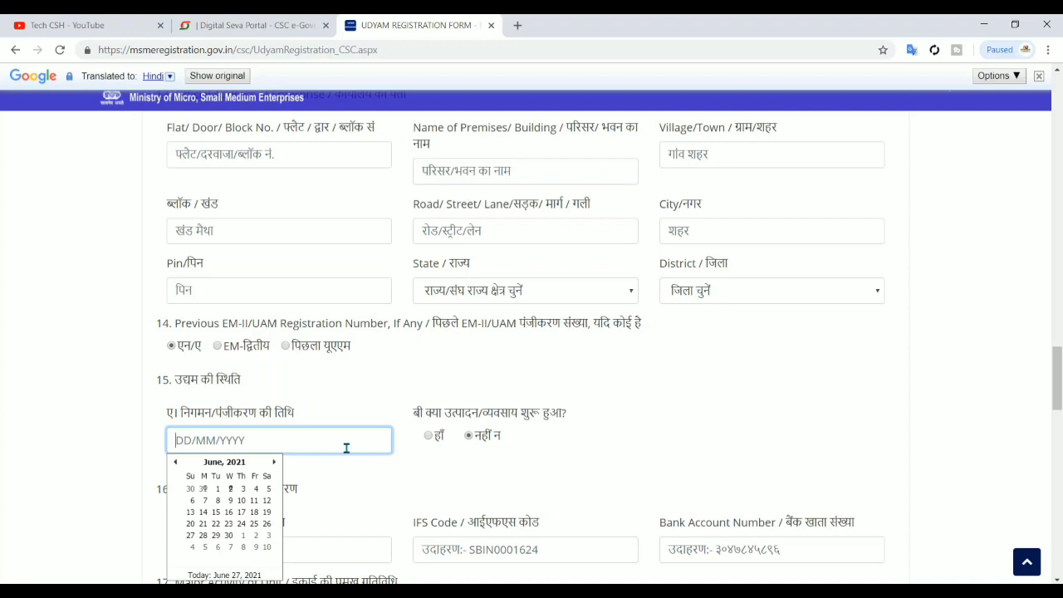
{"action": "left_click", "coordinate": [662, 482]}
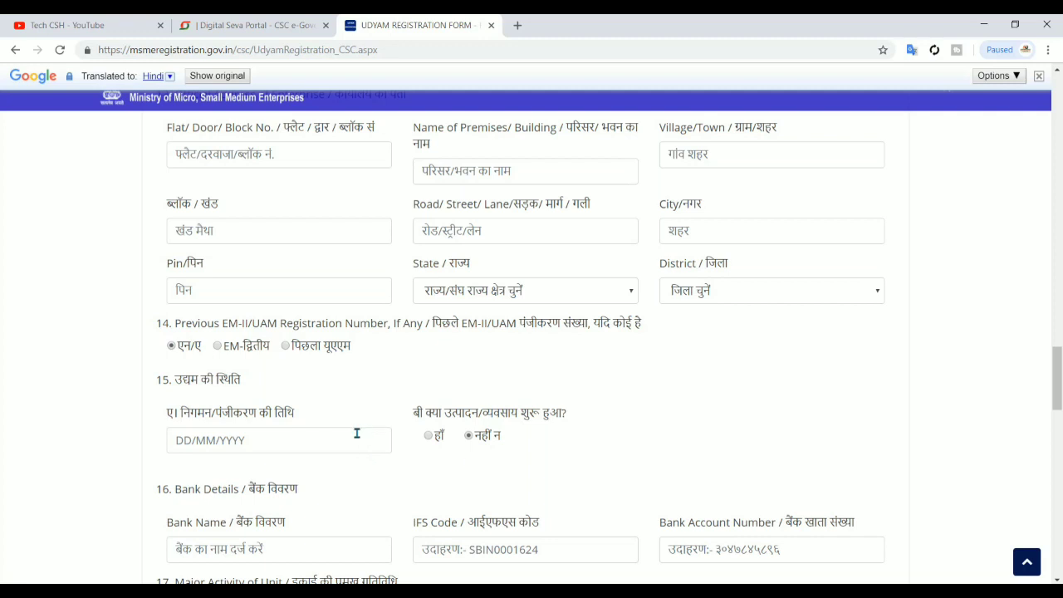
{"action": "left_click", "coordinate": [428, 437]}
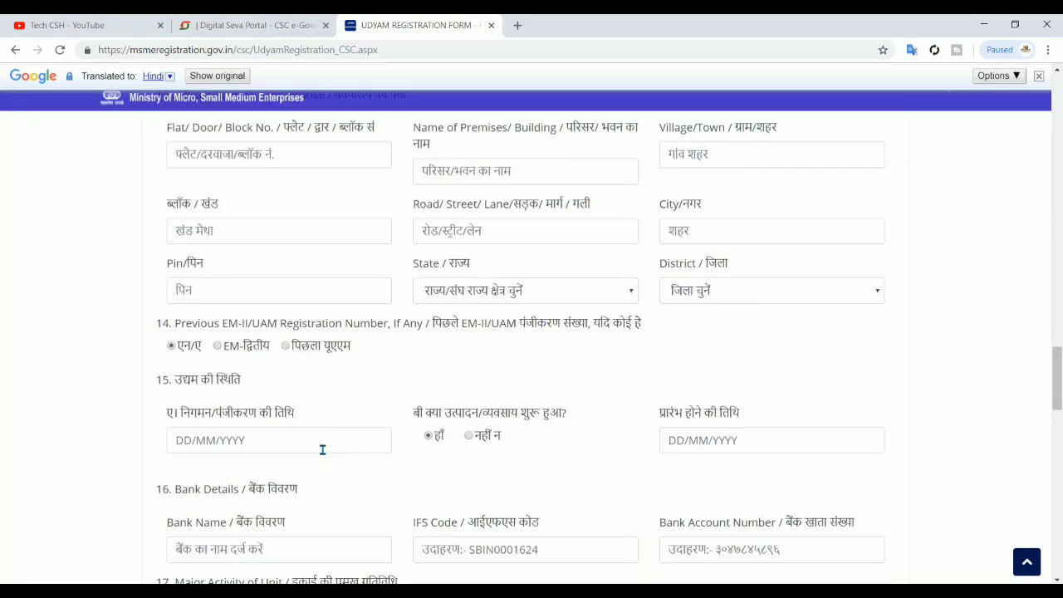
{"action": "left_click", "coordinate": [322, 450]}
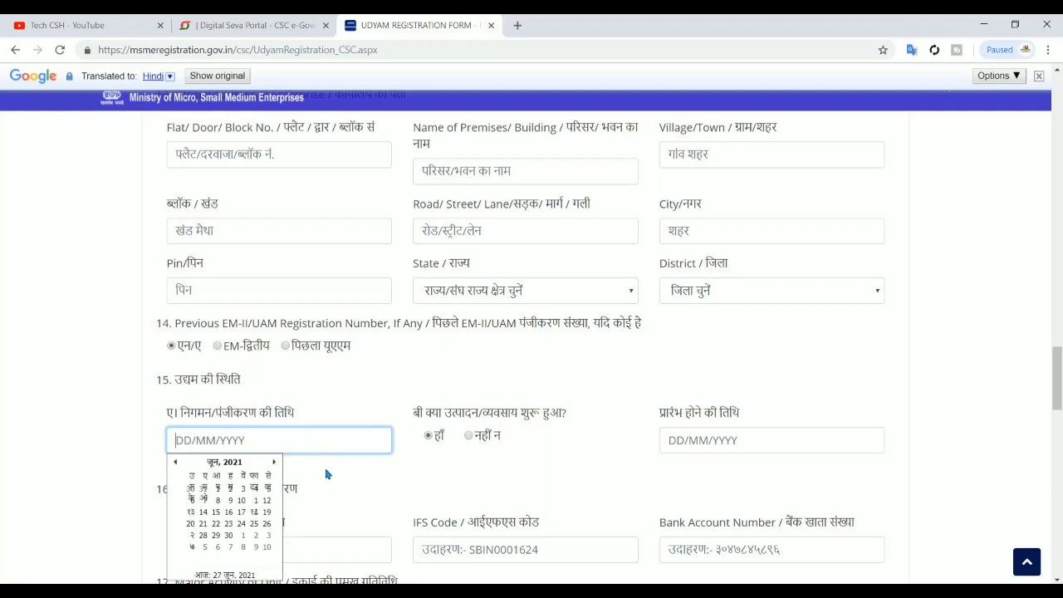
{"action": "left_click", "coordinate": [327, 474]}
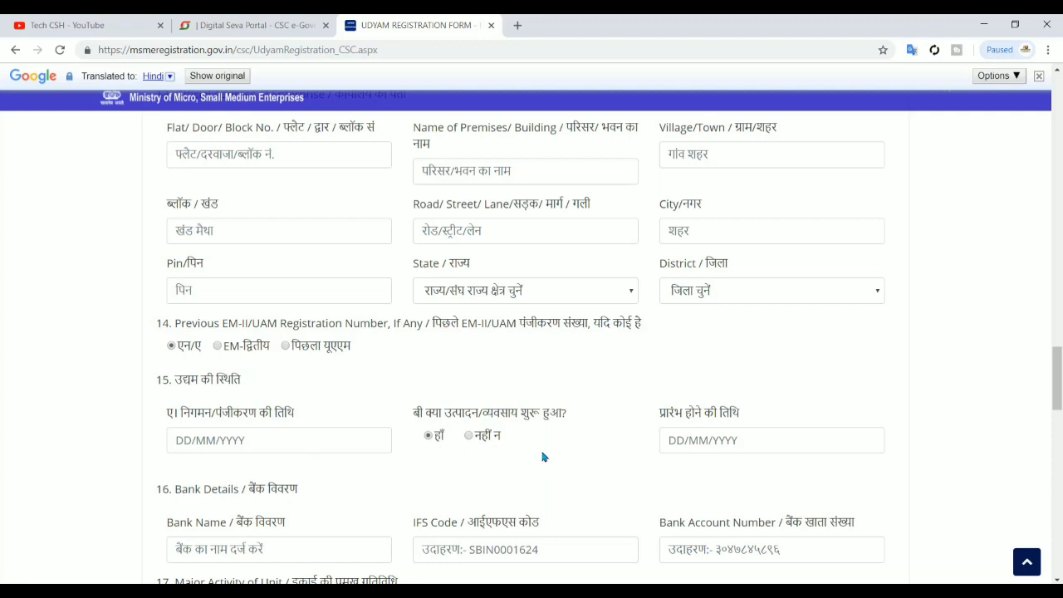
{"action": "left_click", "coordinate": [724, 445]}
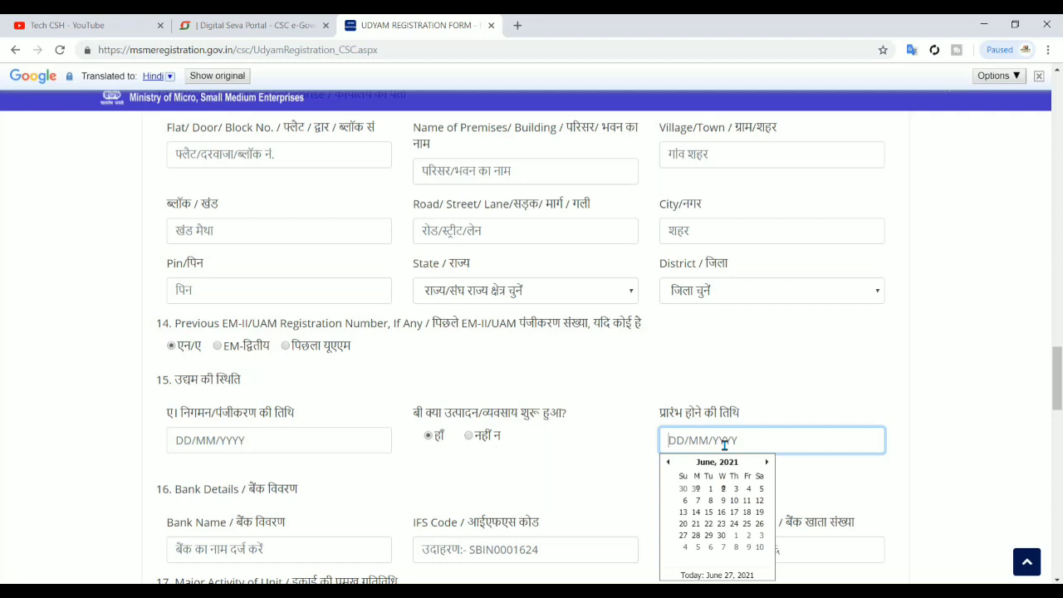
{"action": "left_click", "coordinate": [579, 439]}
{"action": "scroll", "coordinate": [582, 441], "scroll_direction": "down", "scroll_amount": 1}
{"action": "scroll", "coordinate": [581, 441], "scroll_direction": "down", "scroll_amount": 3}
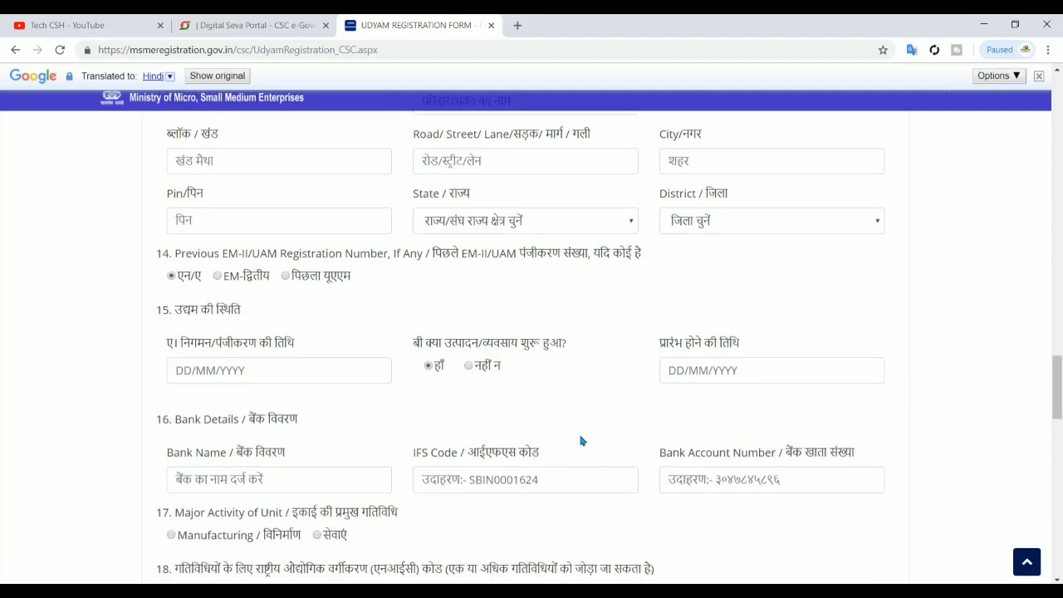
{"action": "scroll", "coordinate": [581, 441], "scroll_direction": "down", "scroll_amount": 2}
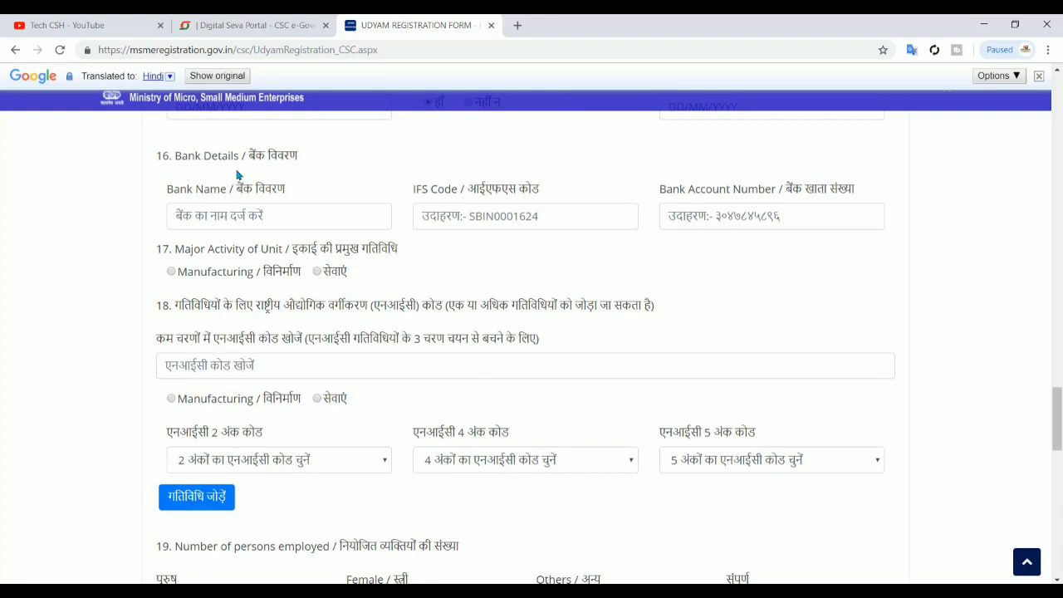
Enter BANK OF INDIA as the Bank Name, then click into the IFS Code and account number fields
{"action": "left_click", "coordinate": [274, 205]}
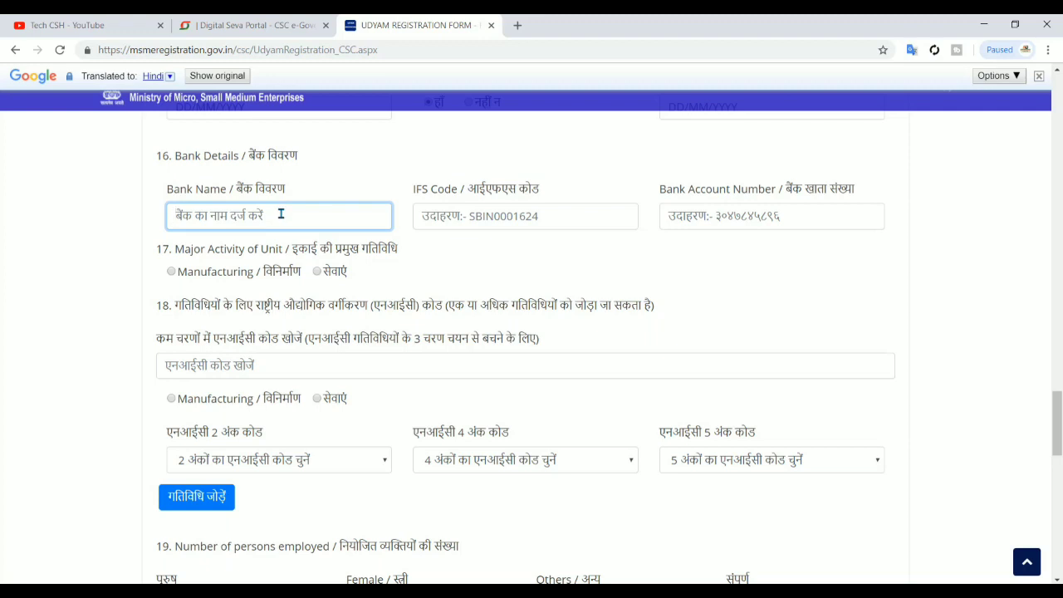
{"action": "type", "text": "B"}
{"action": "key", "text": "BackSpace"}
{"action": "type", "text": "BANK OF"}
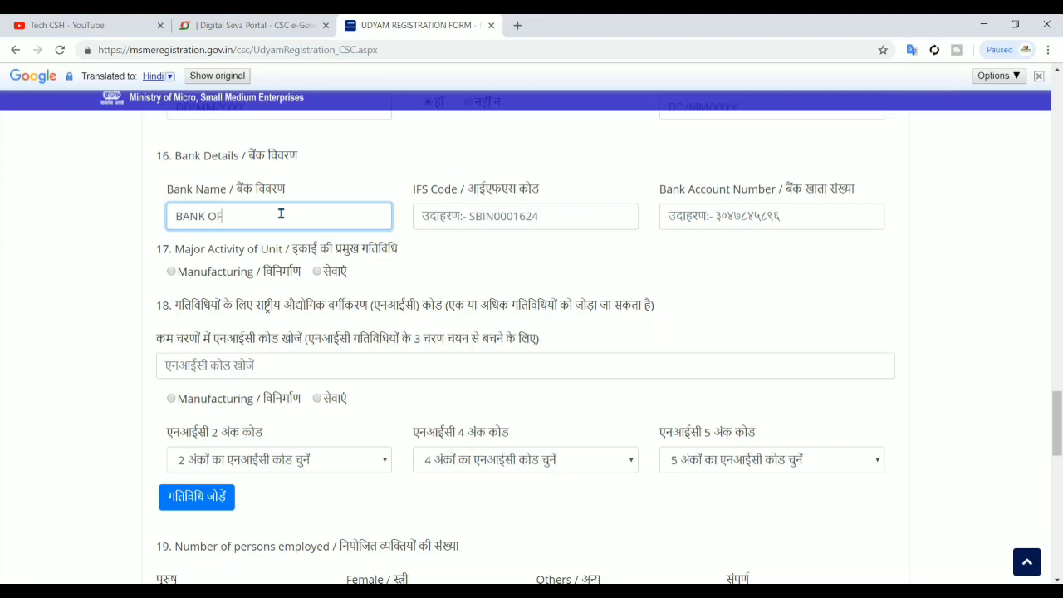
{"action": "type", "text": " INDIA"}
{"action": "left_click", "coordinate": [507, 238]}
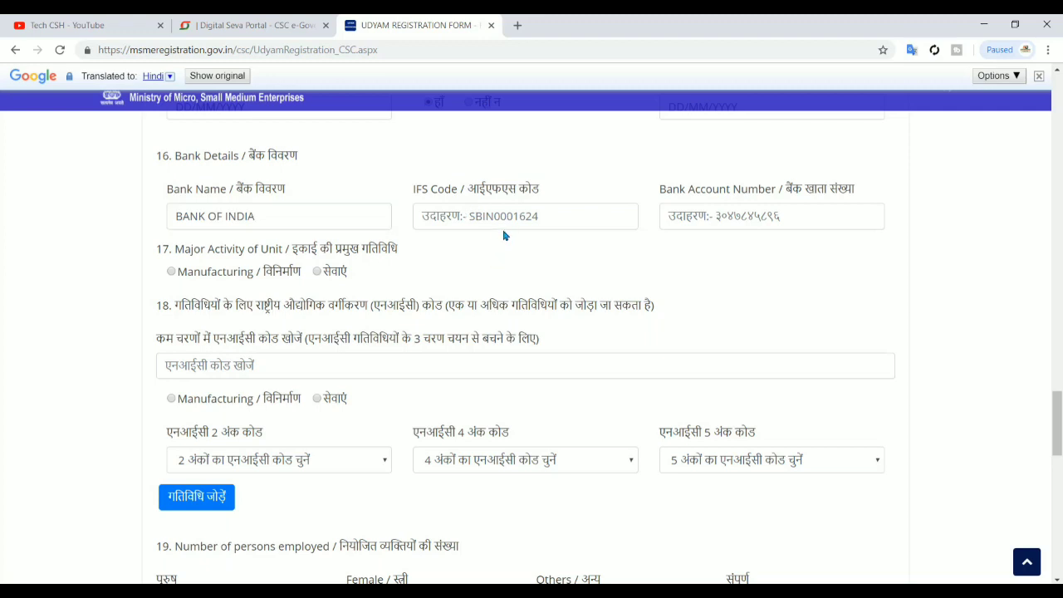
{"action": "left_click", "coordinate": [502, 223]}
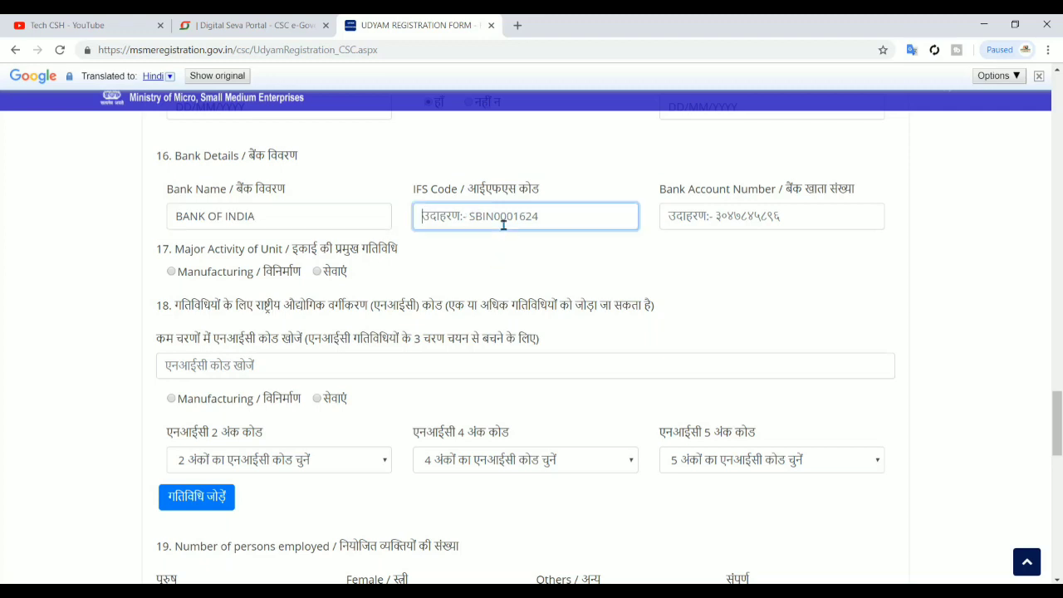
{"action": "left_click", "coordinate": [733, 212]}
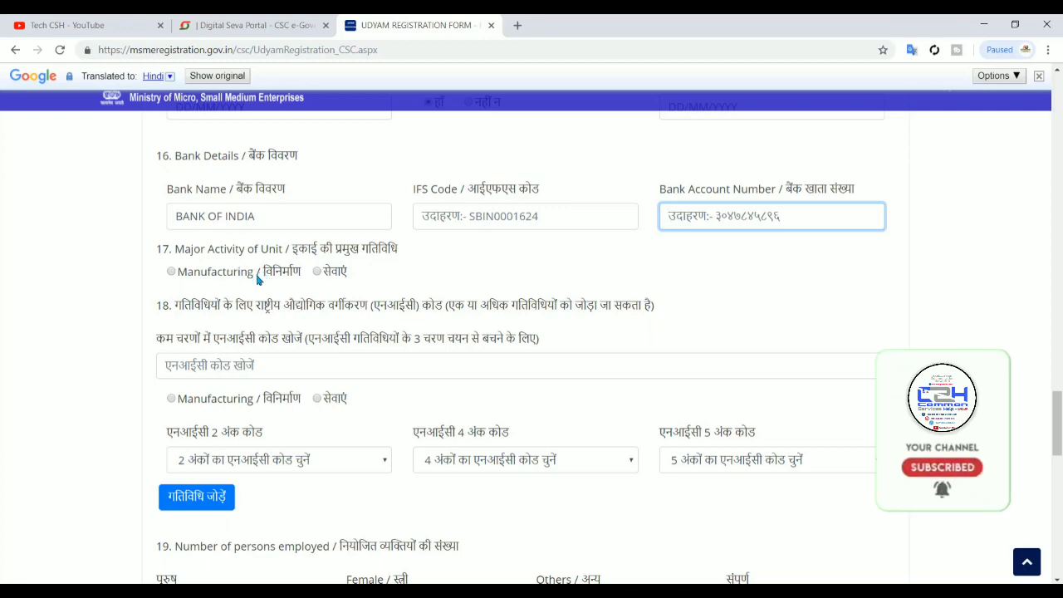
Switch the form's translation from Hindi back to English
{"action": "left_click", "coordinate": [254, 192]}
{"action": "left_click_drag", "start_coordinate": [253, 193], "coordinate": [165, 85]}
{"action": "left_click", "coordinate": [165, 83]}
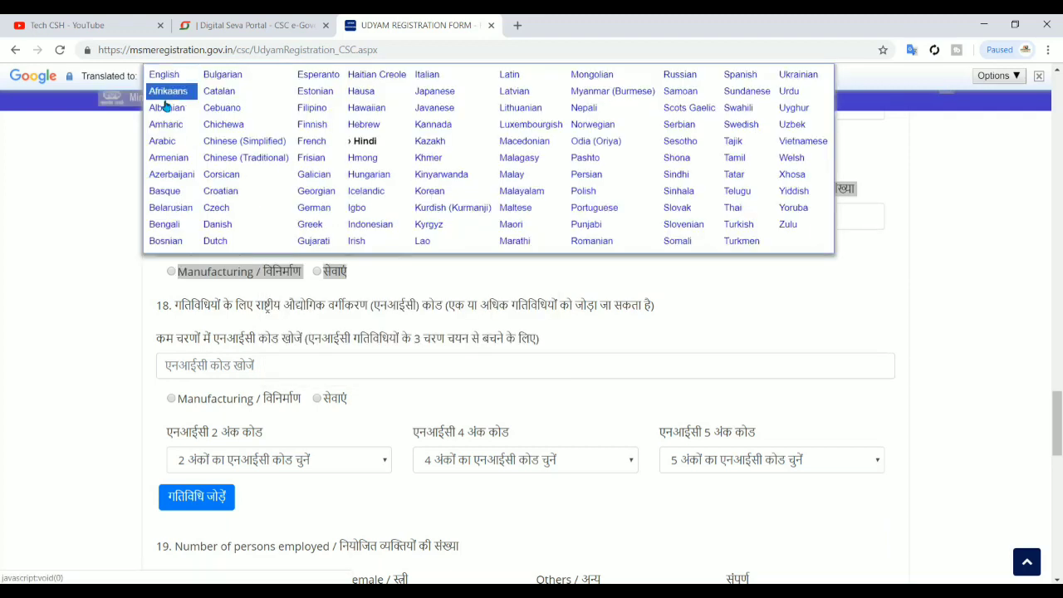
{"action": "left_click", "coordinate": [167, 75]}
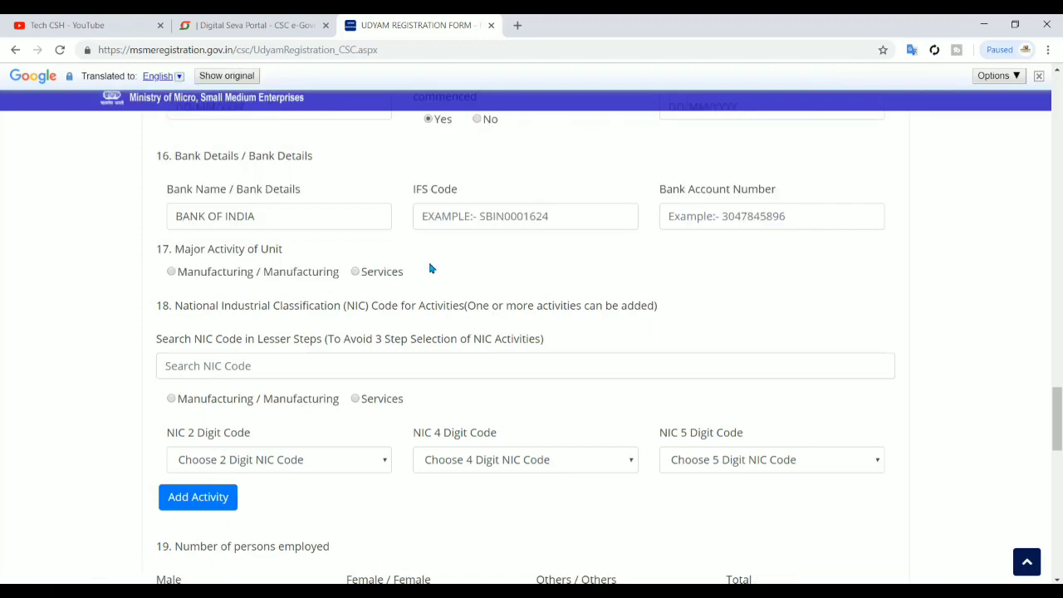
Set the unit's Major Activity to Services
{"action": "left_click", "coordinate": [354, 274]}
{"action": "scroll", "coordinate": [377, 295], "scroll_direction": "up", "scroll_amount": 2}
{"action": "scroll", "coordinate": [377, 295], "scroll_direction": "down", "scroll_amount": 1}
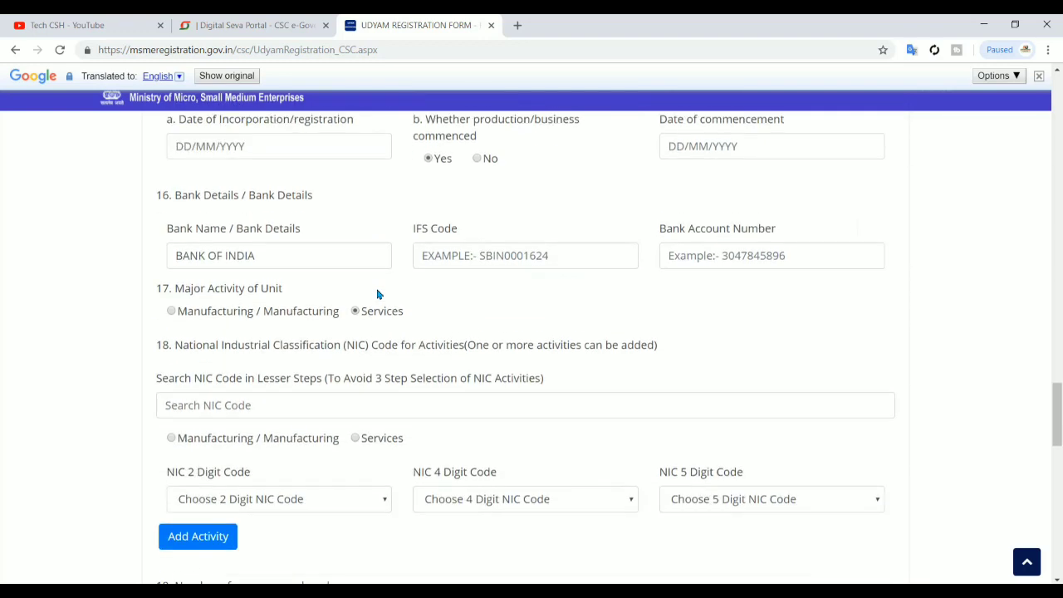
{"action": "scroll", "coordinate": [377, 294], "scroll_direction": "down", "scroll_amount": 1}
{"action": "left_click", "coordinate": [273, 386]}
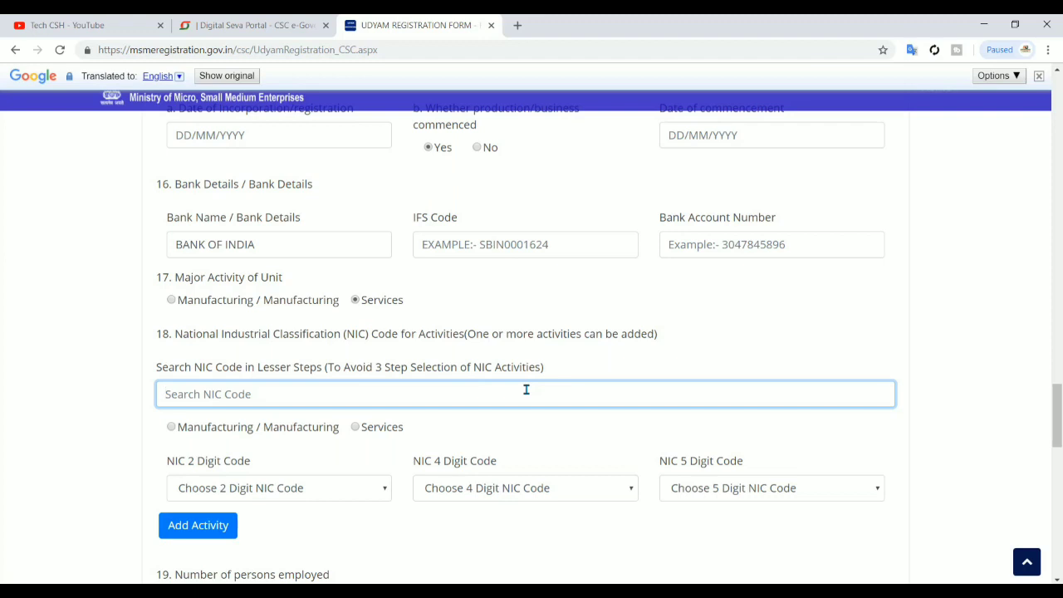
With Manufacturing as major activity, search 'flour' and select NIC code 10611-Flour milling
{"action": "type", "text": "flou"}
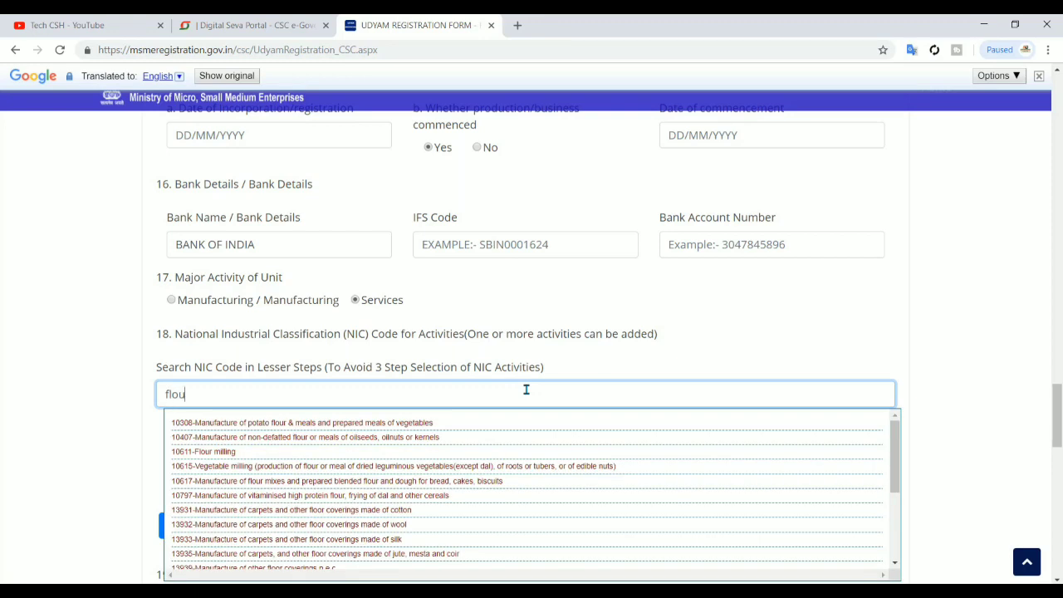
{"action": "type", "text": "r"}
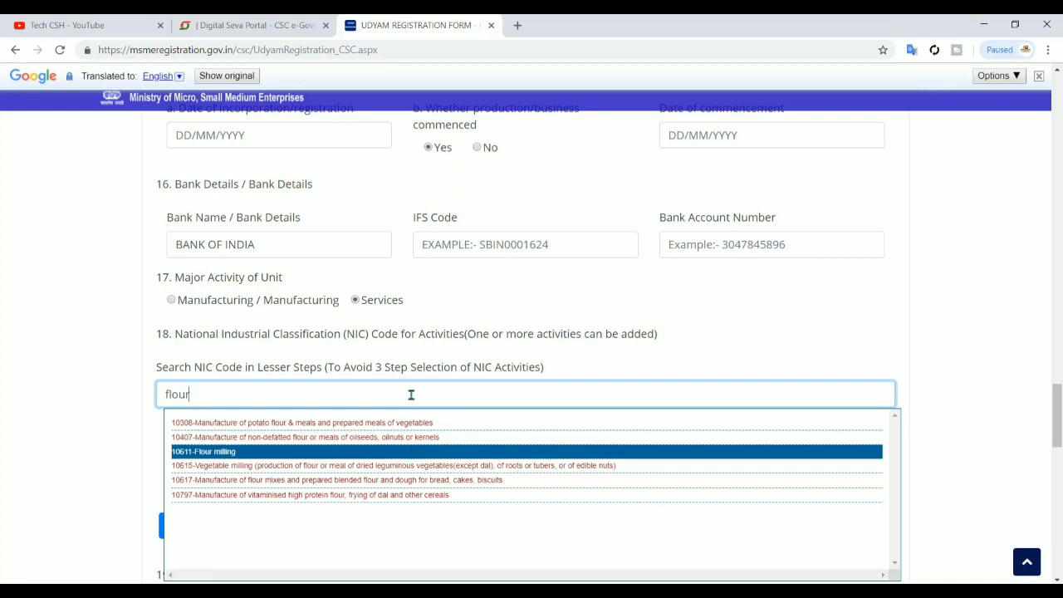
{"action": "left_click", "coordinate": [301, 451]}
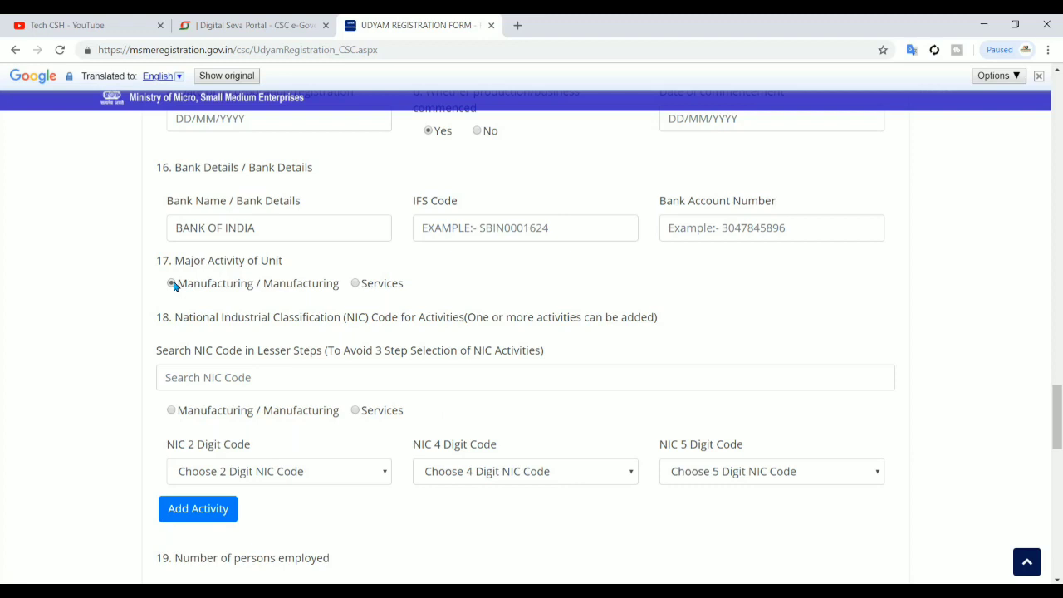
{"action": "left_click", "coordinate": [225, 371]}
{"action": "type", "text": "flour"}
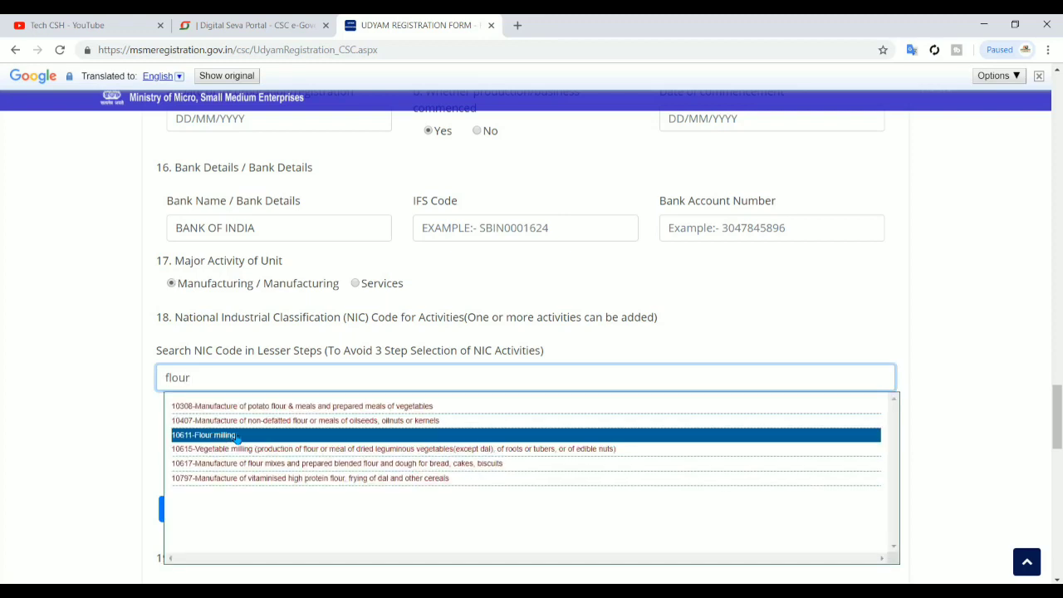
{"action": "left_click", "coordinate": [226, 436]}
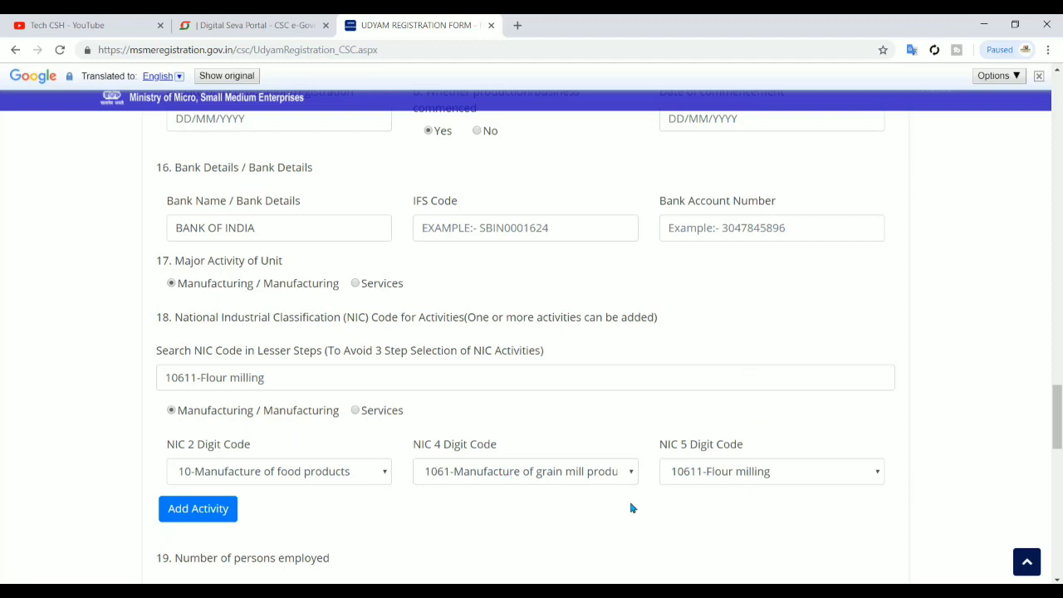
{"action": "scroll", "coordinate": [631, 508], "scroll_direction": "down", "scroll_amount": 1}
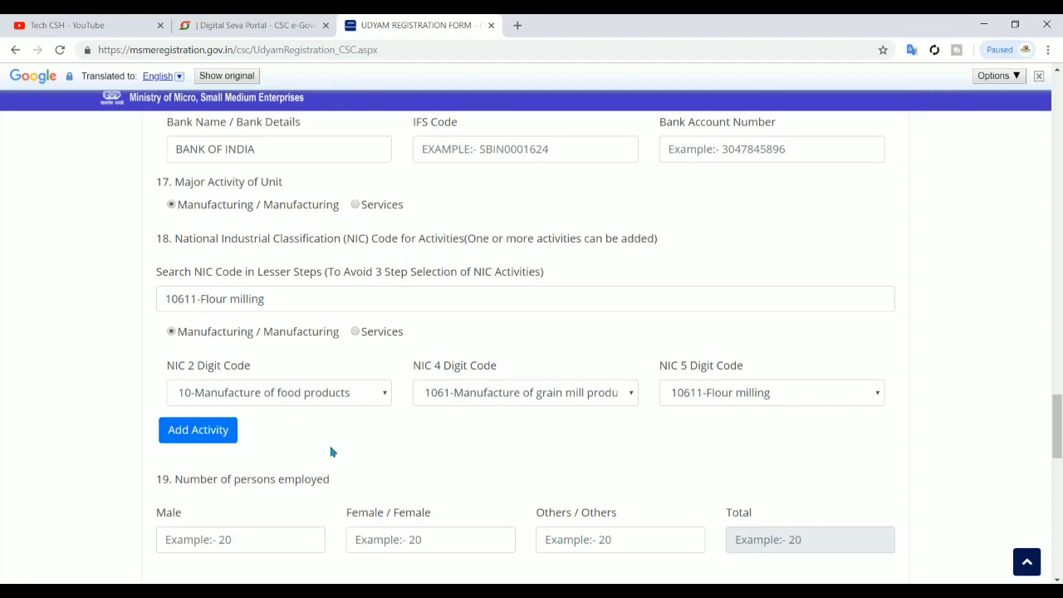
{"action": "scroll", "coordinate": [331, 452], "scroll_direction": "up", "scroll_amount": 1}
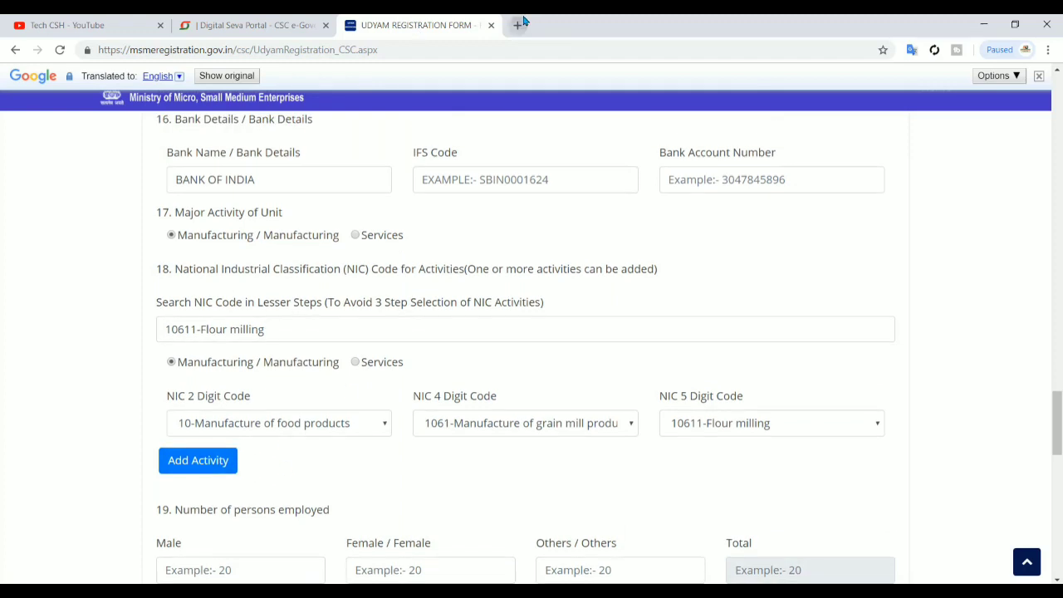
{"action": "left_click", "coordinate": [518, 25]}
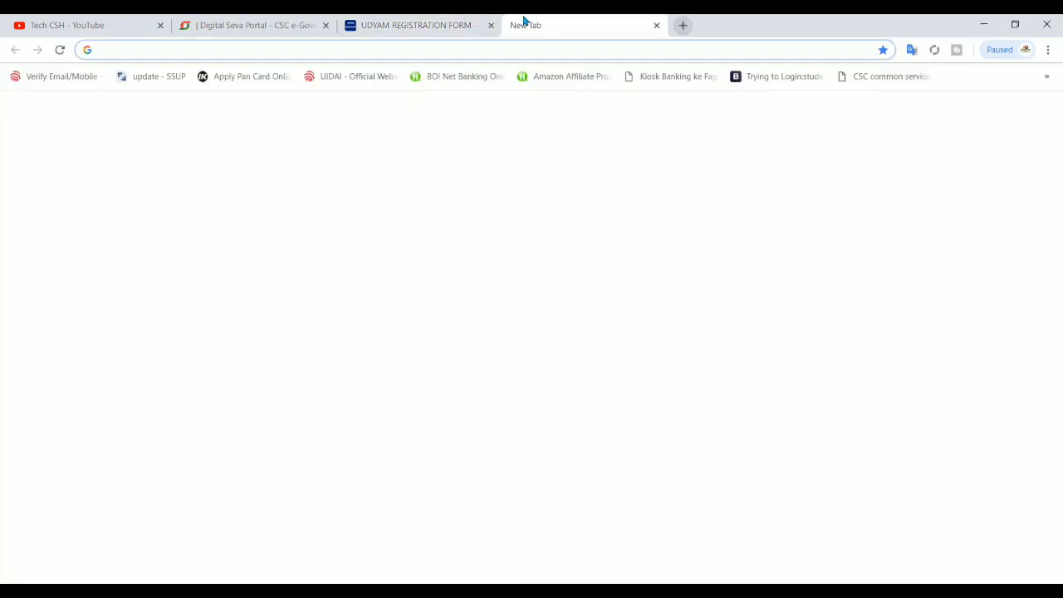
Search Google for 'udyog aadhar' and open the official udyamregistration.gov.in home page
{"action": "type", "text": "udy"}
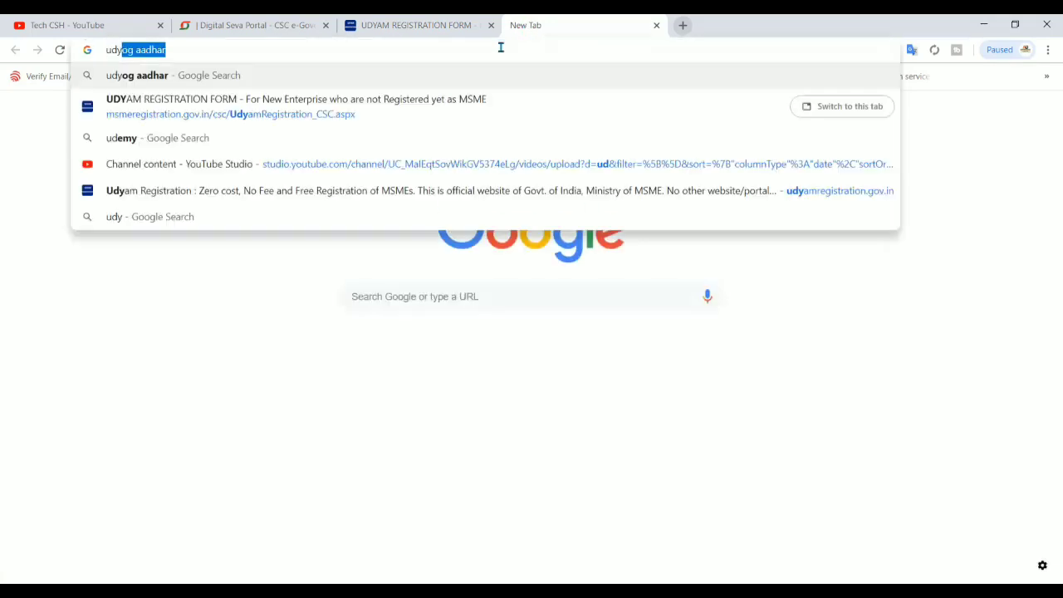
{"action": "key", "text": "Right"}
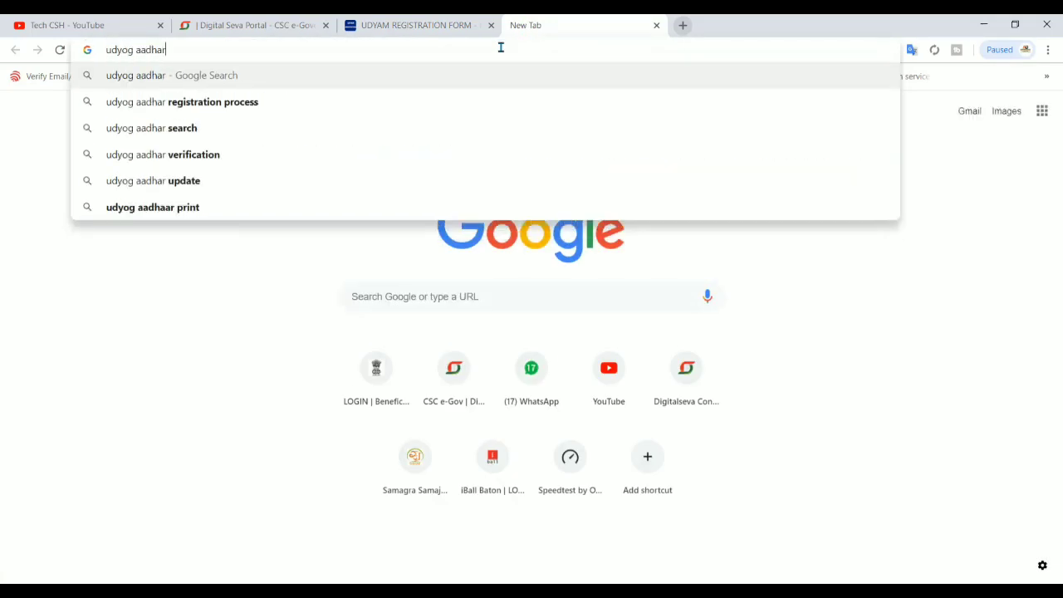
{"action": "key", "text": "Return"}
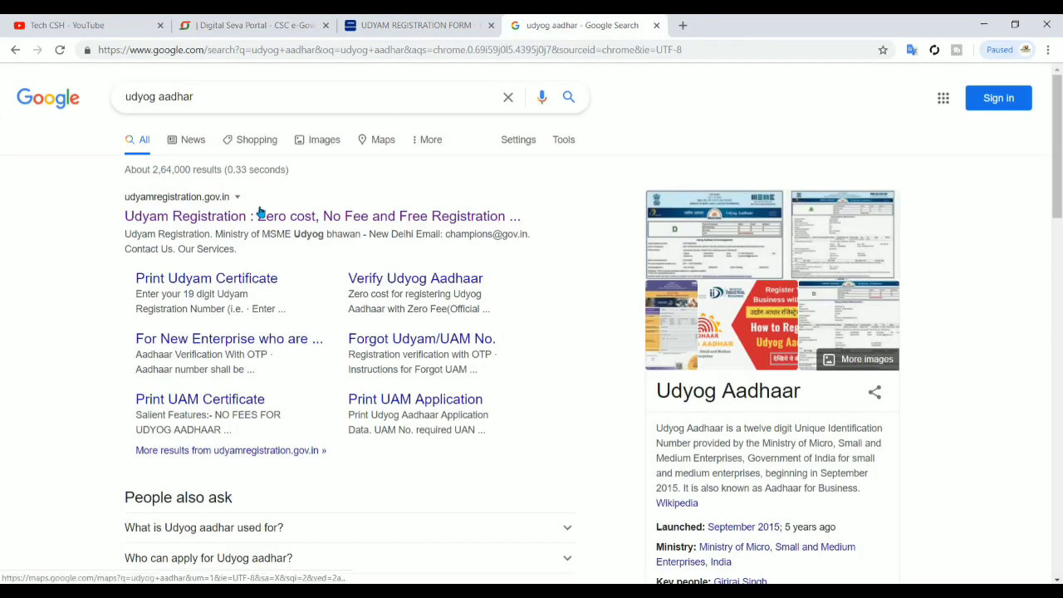
{"action": "left_click", "coordinate": [260, 215]}
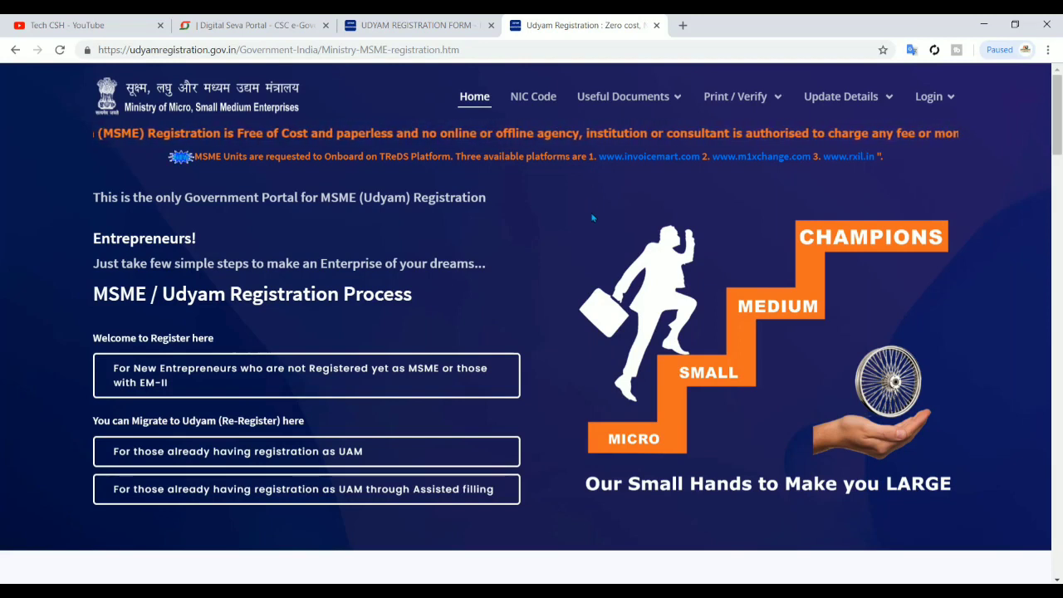
{"action": "scroll", "coordinate": [590, 215], "scroll_direction": "down", "scroll_amount": 1}
{"action": "scroll", "coordinate": [590, 215], "scroll_direction": "up", "scroll_amount": 1}
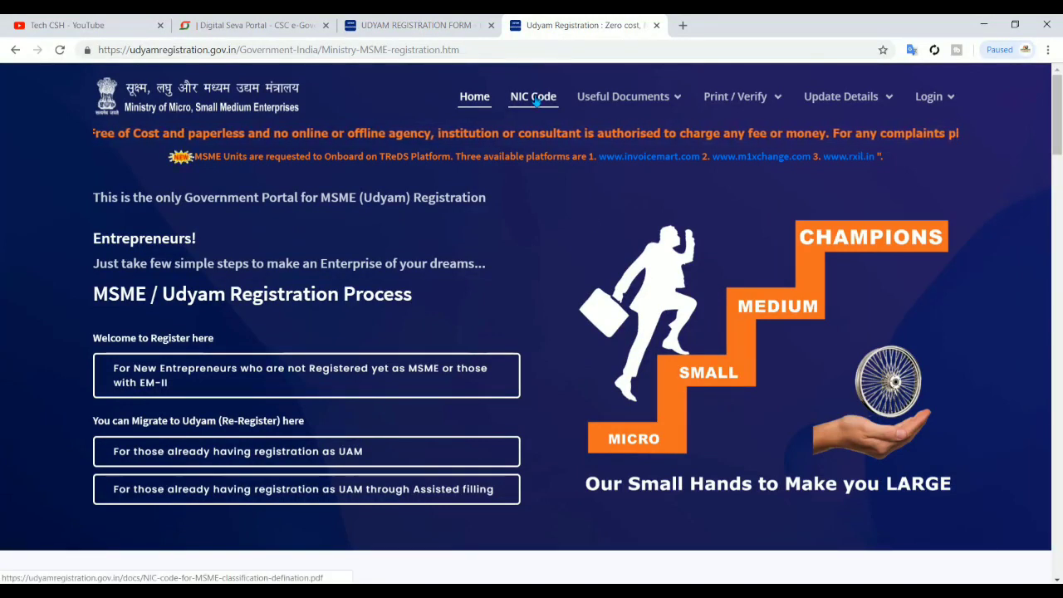
Open the NIC-code classification PDF and scroll to its Broad Structure list of sections, divisions and groups
{"action": "left_click", "coordinate": [534, 97]}
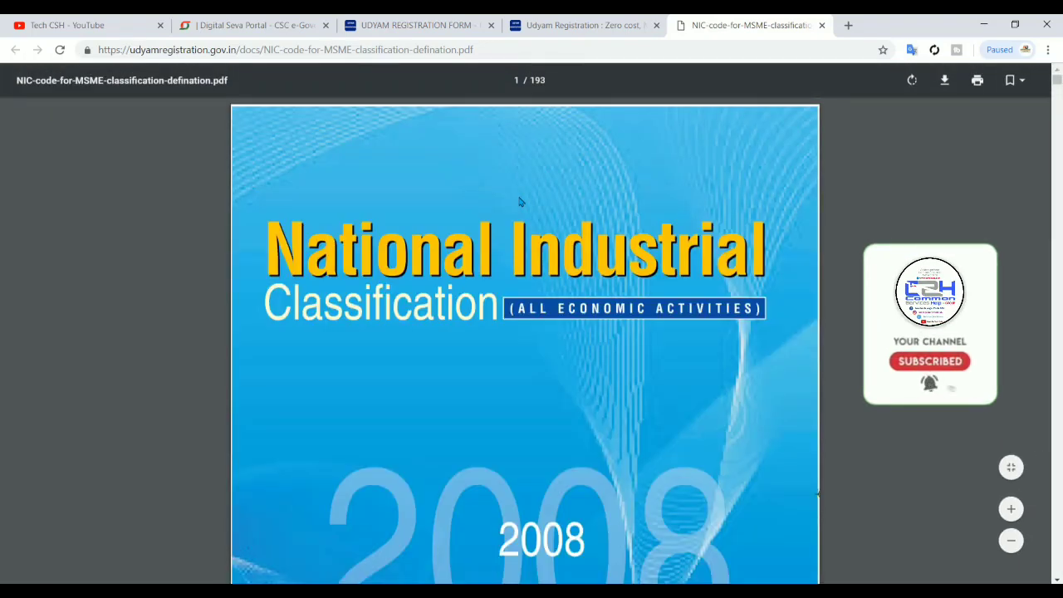
{"action": "scroll", "coordinate": [519, 202], "scroll_direction": "down", "scroll_amount": 1}
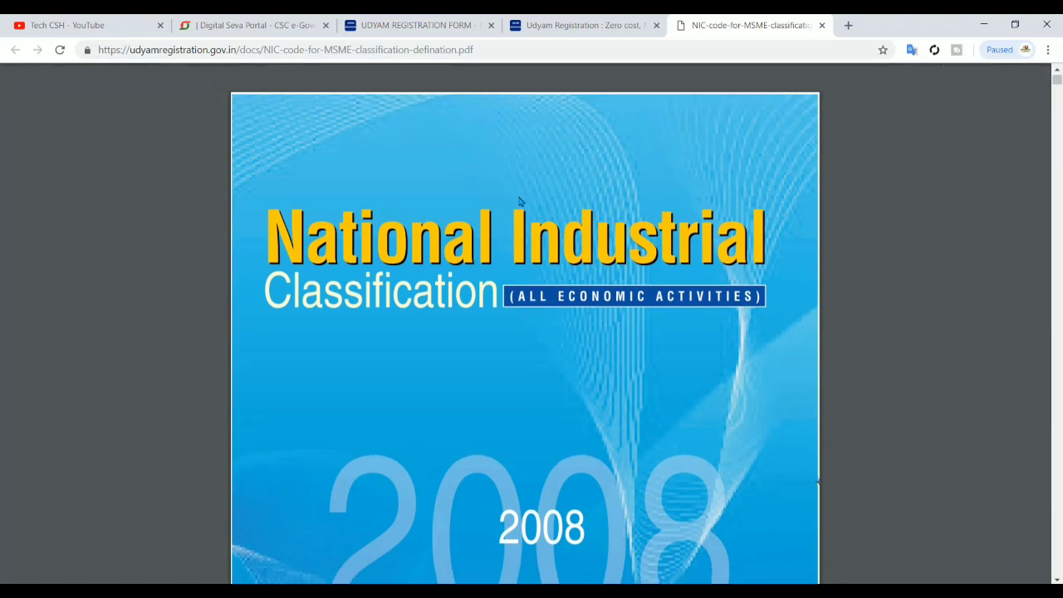
{"action": "scroll", "coordinate": [520, 202], "scroll_direction": "down", "scroll_amount": 3}
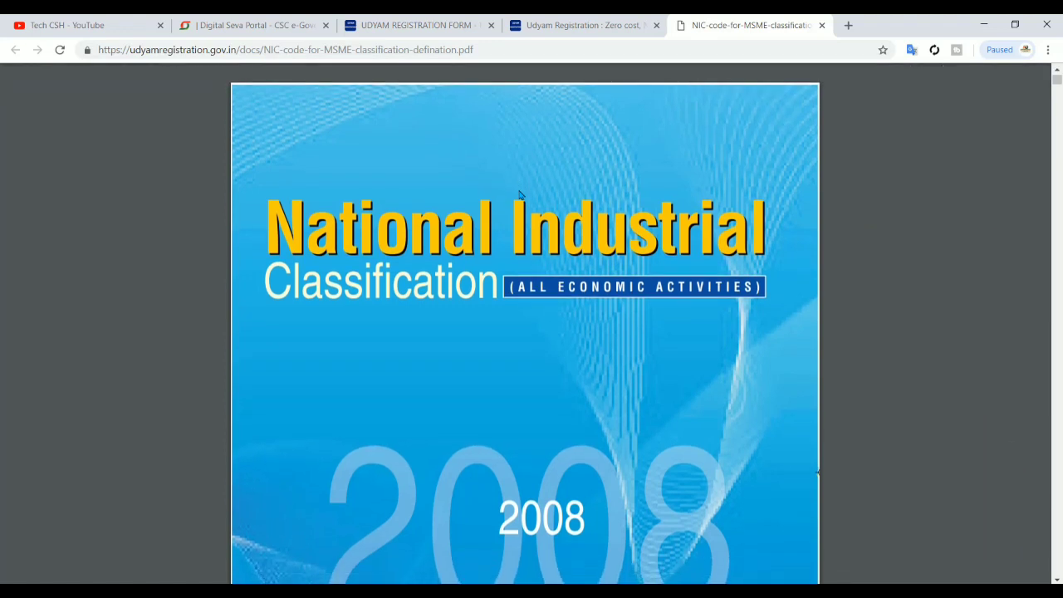
{"action": "scroll", "coordinate": [519, 194], "scroll_direction": "down", "scroll_amount": 10}
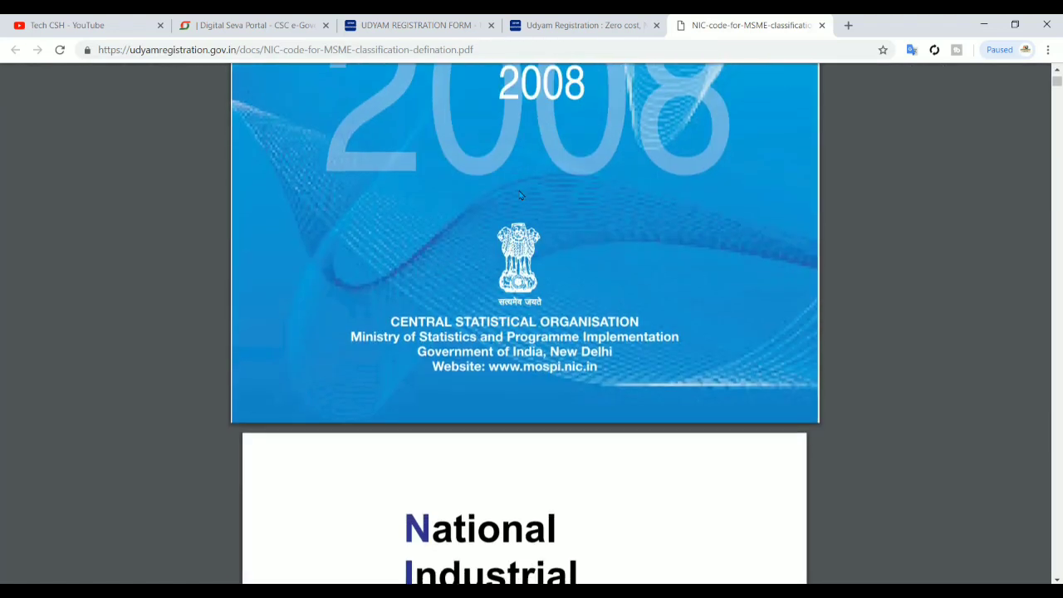
{"action": "scroll", "coordinate": [520, 194], "scroll_direction": "down", "scroll_amount": 12}
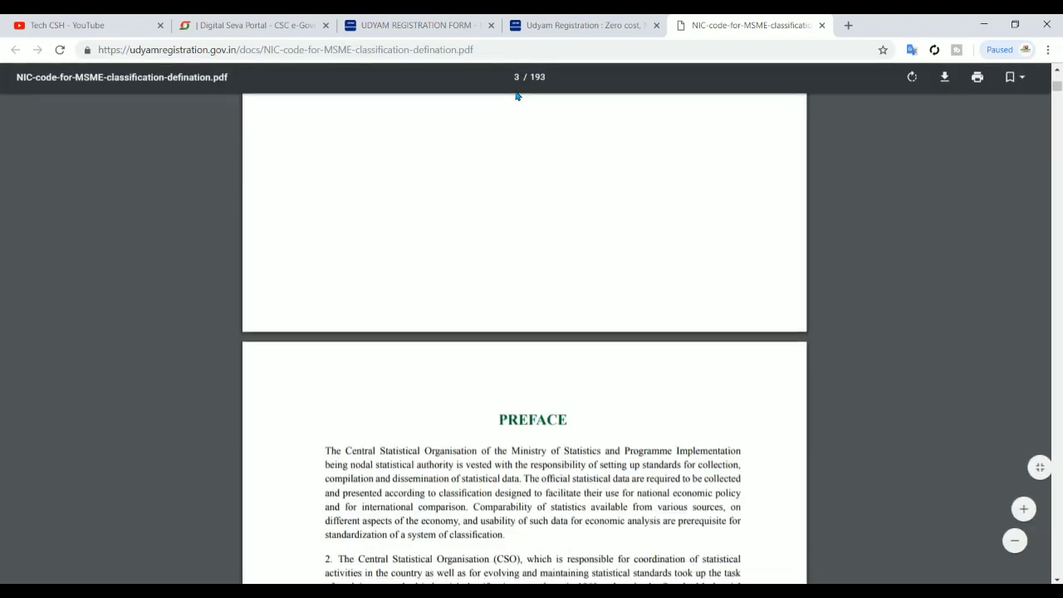
{"action": "scroll", "coordinate": [516, 97], "scroll_direction": "down", "scroll_amount": 10}
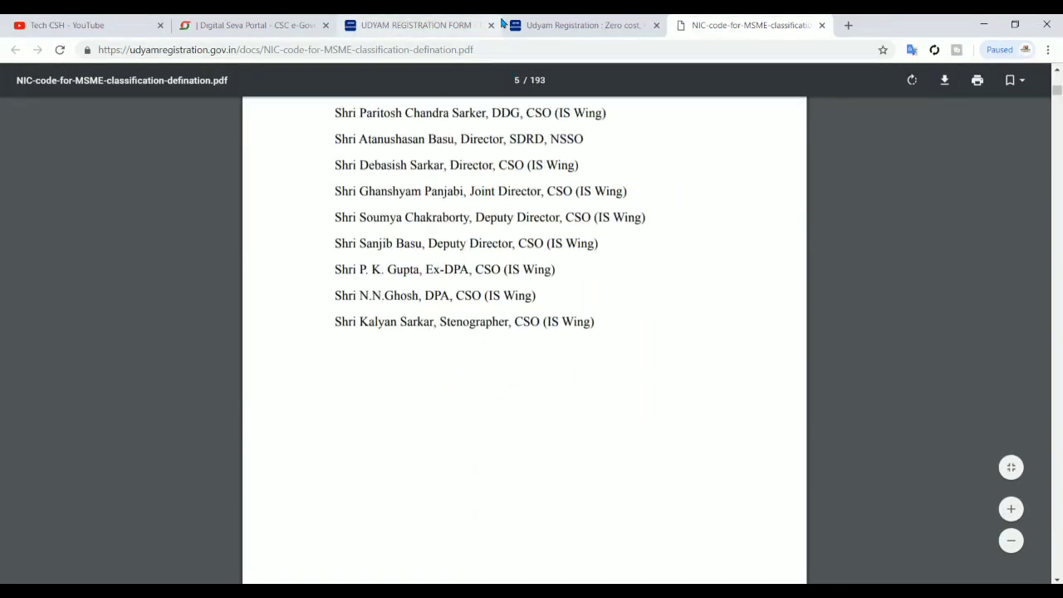
{"action": "scroll", "coordinate": [513, 271], "scroll_direction": "down", "scroll_amount": 15}
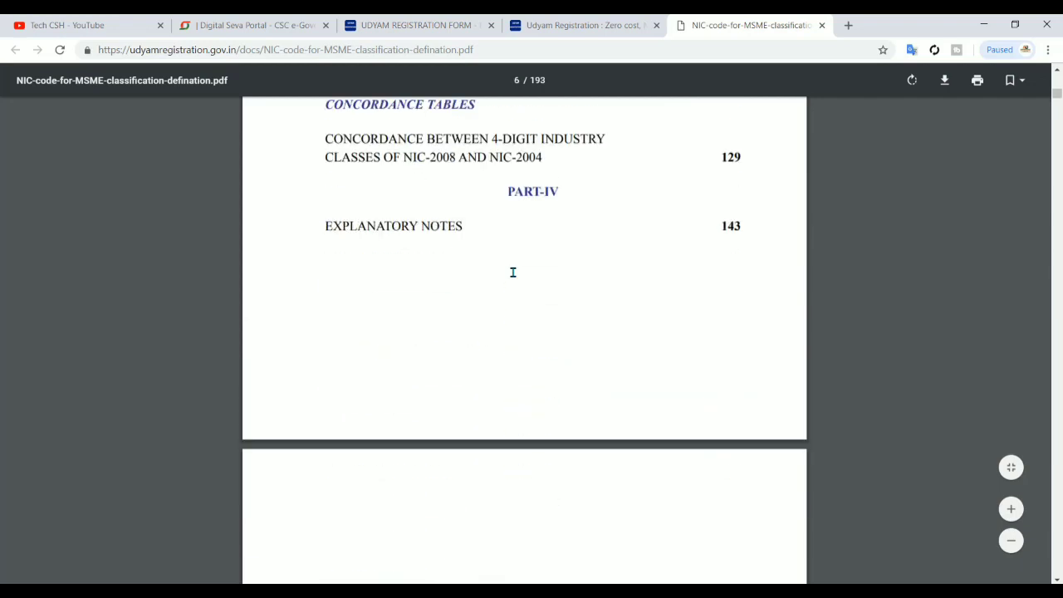
{"action": "scroll", "coordinate": [513, 271], "scroll_direction": "down", "scroll_amount": 12}
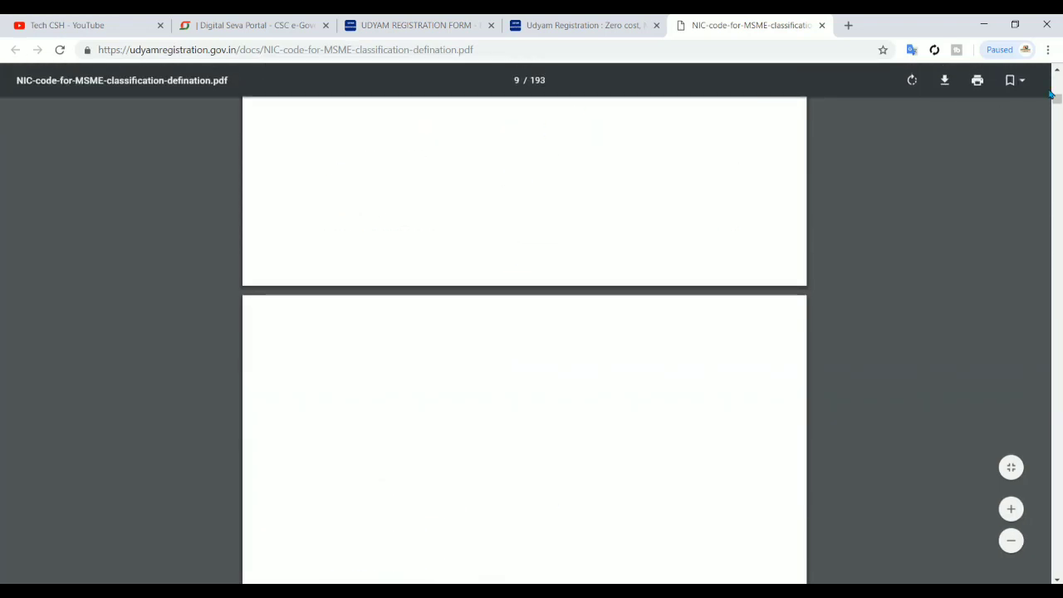
{"action": "left_click_drag", "start_coordinate": [1057, 100], "coordinate": [1057, 132]}
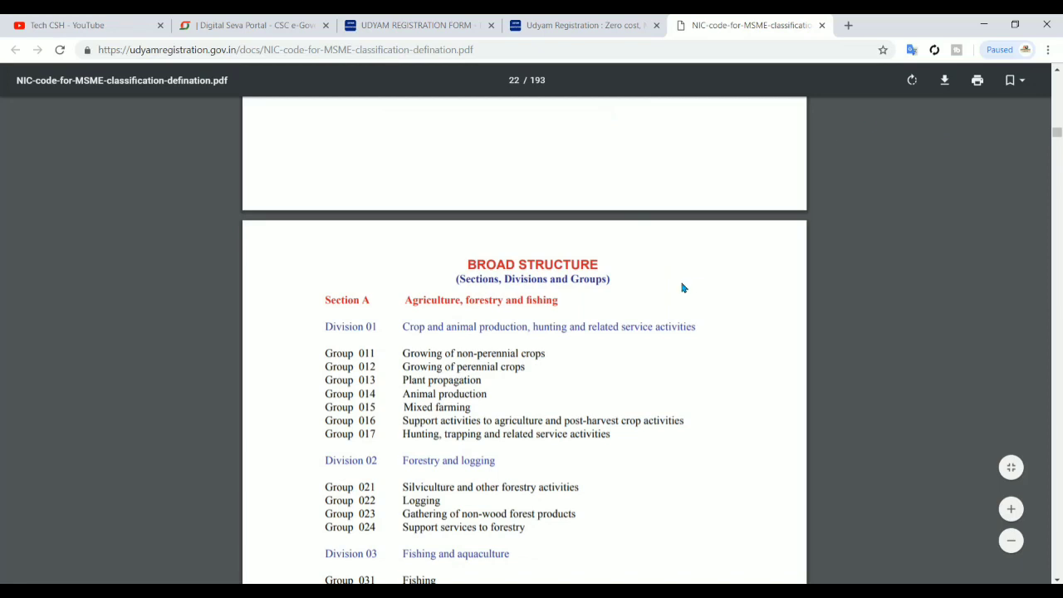
{"action": "key", "text": "ctrl+f"}
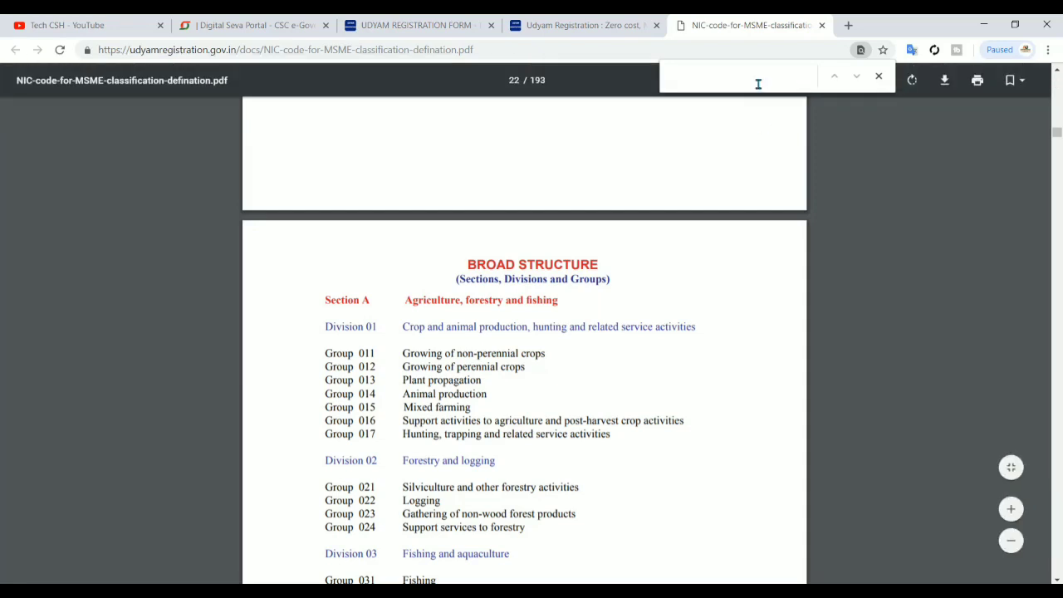
Search the PDF for 'flour' and step through matches to Flour milling, 10611
{"action": "type", "text": "f"}
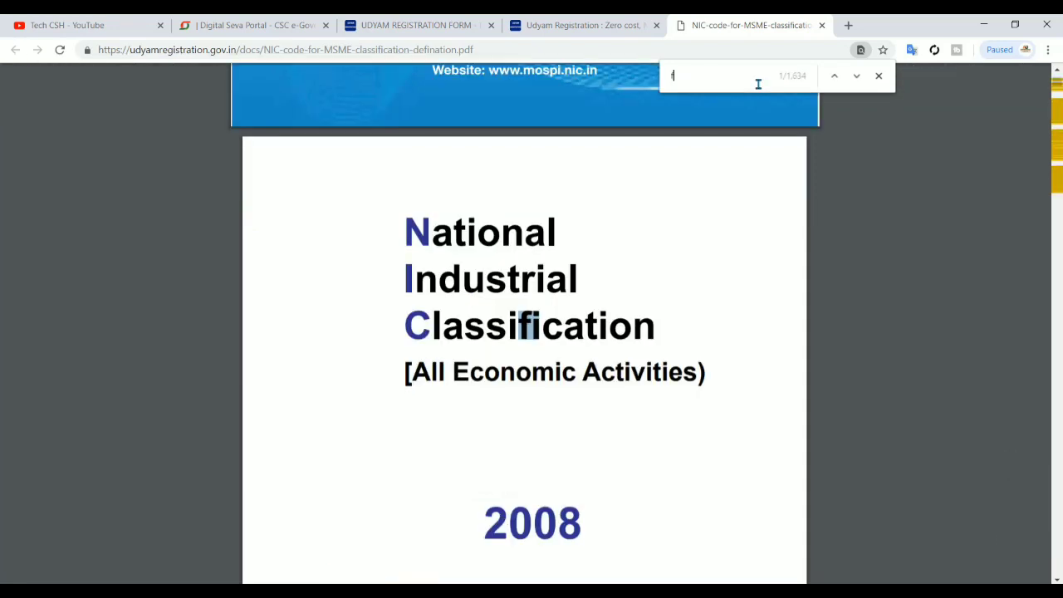
{"action": "type", "text": "loue"}
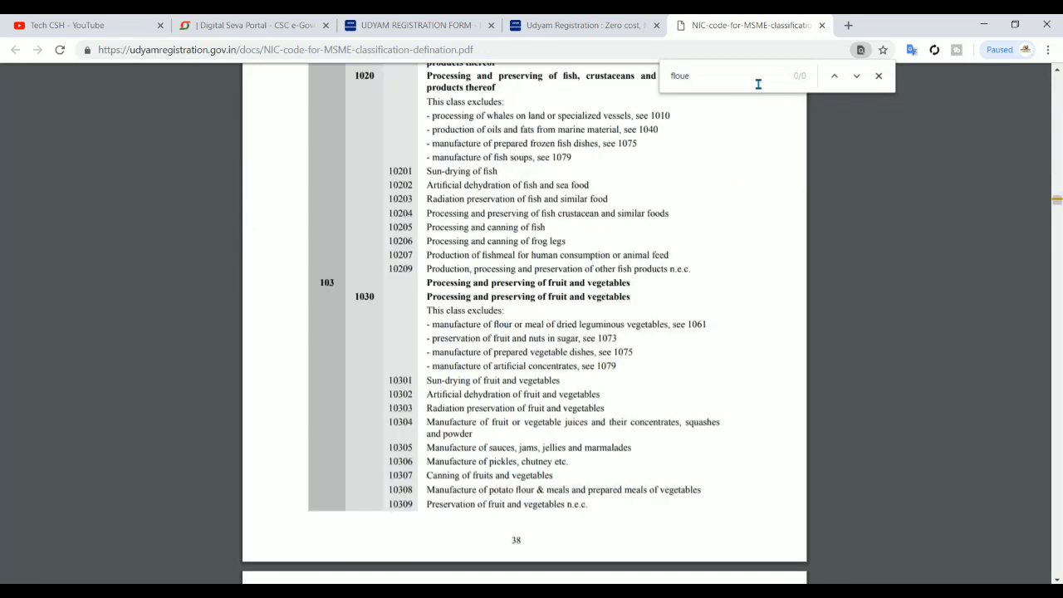
{"action": "key", "text": "BackSpace"}
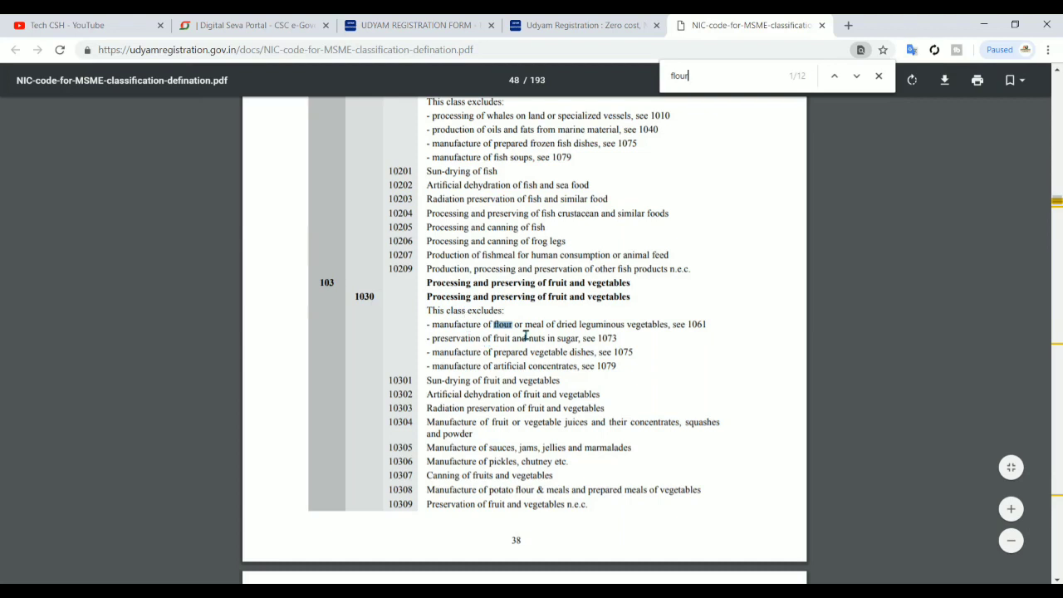
{"action": "key", "text": "Return"}
{"action": "key", "text": "Return"}
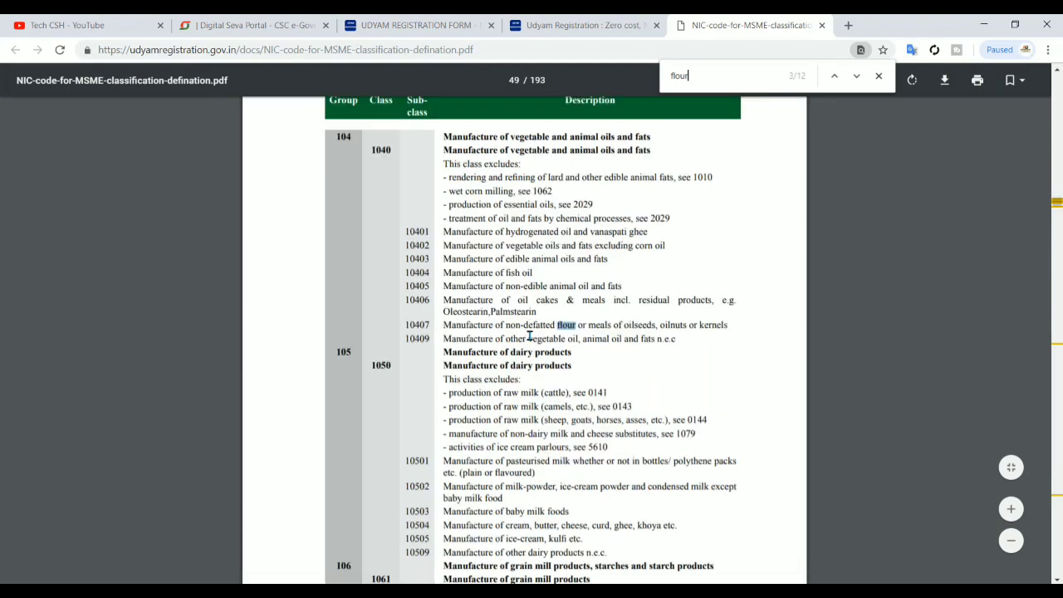
{"action": "key", "text": "Return"}
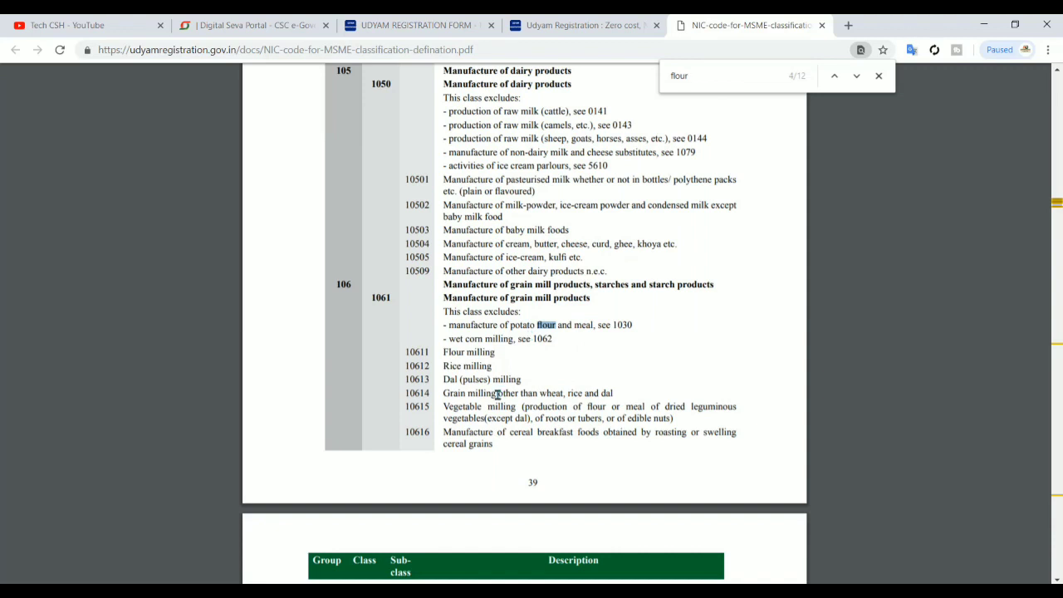
{"action": "key", "text": "Return"}
{"action": "scroll", "coordinate": [544, 338], "scroll_direction": "up", "scroll_amount": 3}
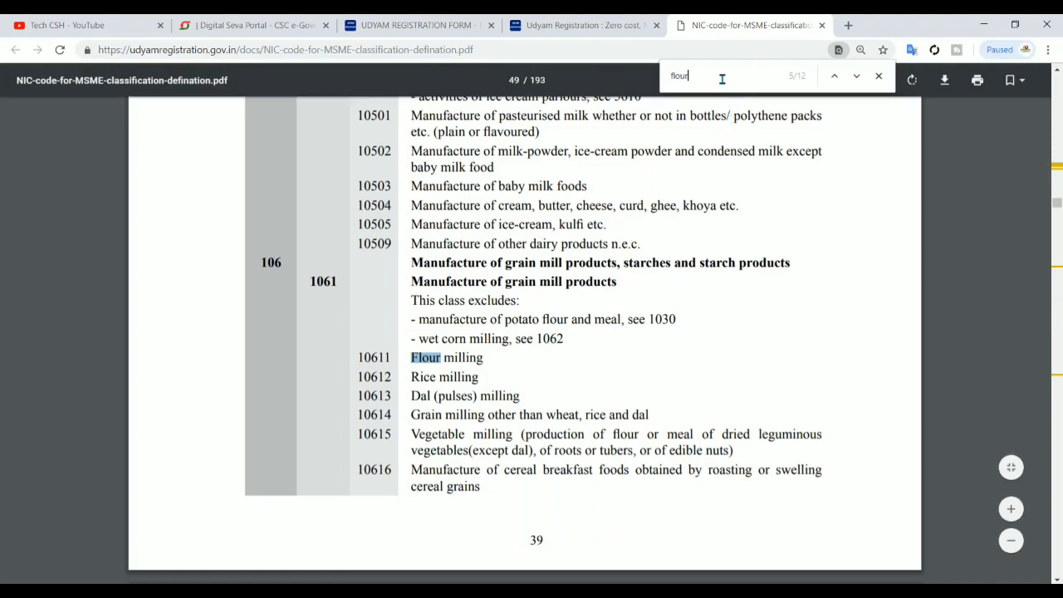
Search the PDF for 'cyber' to find NIC code 63992, Activities of cyber café
{"action": "key", "text": "BackSpace"}
{"action": "key", "text": "BackSpace"}
{"action": "key", "text": "BackSpace"}
{"action": "key", "text": "BackSpace"}
{"action": "key", "text": "BackSpace"}
{"action": "type", "text": "cyber"}
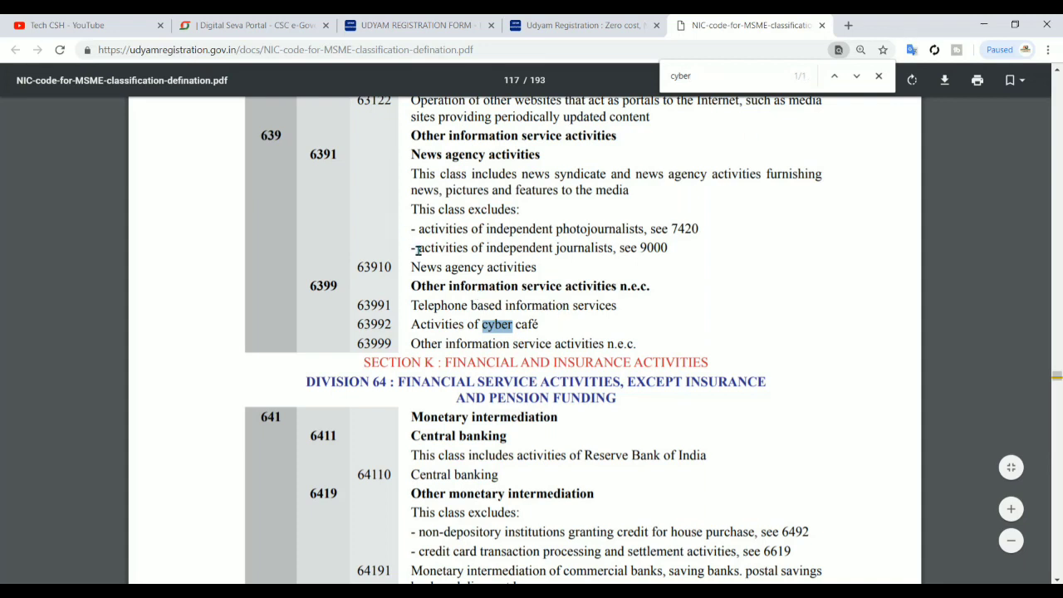
{"action": "left_click", "coordinate": [446, 18]}
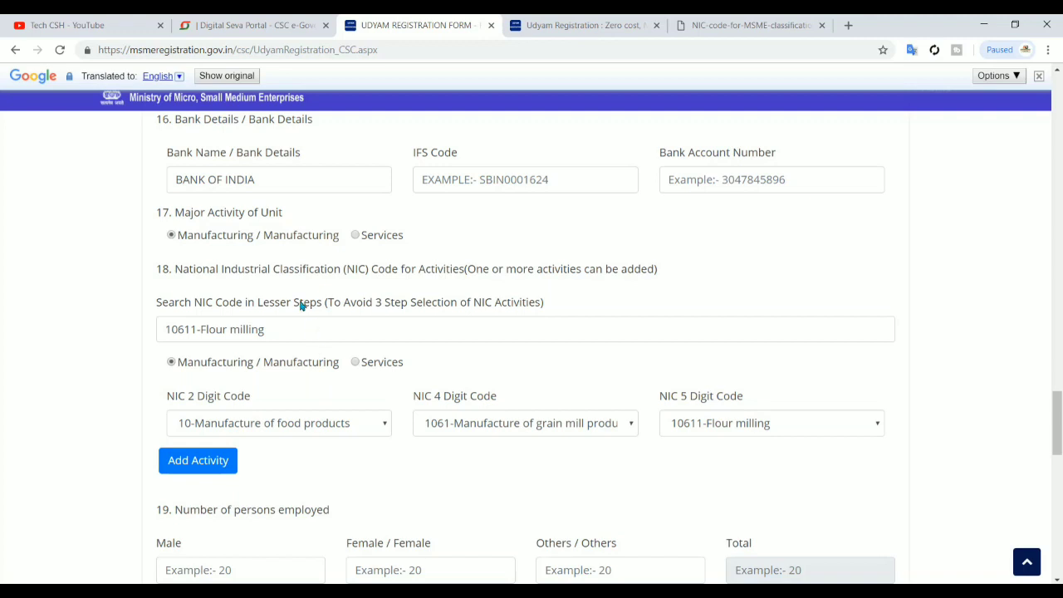
Replace the Flour milling NIC search with 'cyber' and pick the cyber café suggestion
{"action": "left_click", "coordinate": [278, 332]}
{"action": "key", "text": "BackSpace"}
{"action": "key", "text": "BackSpace"}
{"action": "key", "text": "BackSpace"}
{"action": "key", "text": "BackSpace"}
{"action": "key", "text": "BackSpace"}
{"action": "key", "text": "BackSpace"}
{"action": "key", "text": "BackSpace"}
{"action": "key", "text": "BackSpace"}
{"action": "key", "text": "BackSpace"}
{"action": "key", "text": "BackSpace"}
{"action": "key", "text": "BackSpace"}
{"action": "key", "text": "BackSpace"}
{"action": "key", "text": "BackSpace"}
{"action": "key", "text": "BackSpace"}
{"action": "key", "text": "BackSpace"}
{"action": "key", "text": "BackSpace"}
{"action": "key", "text": "BackSpace"}
{"action": "key", "text": "BackSpace"}
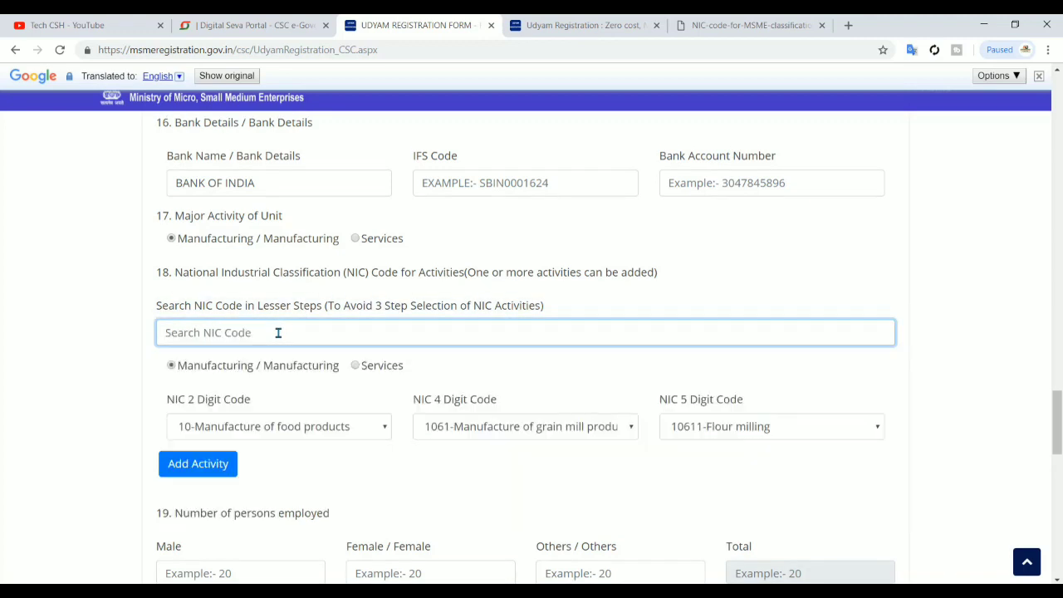
{"action": "type", "text": "cy"}
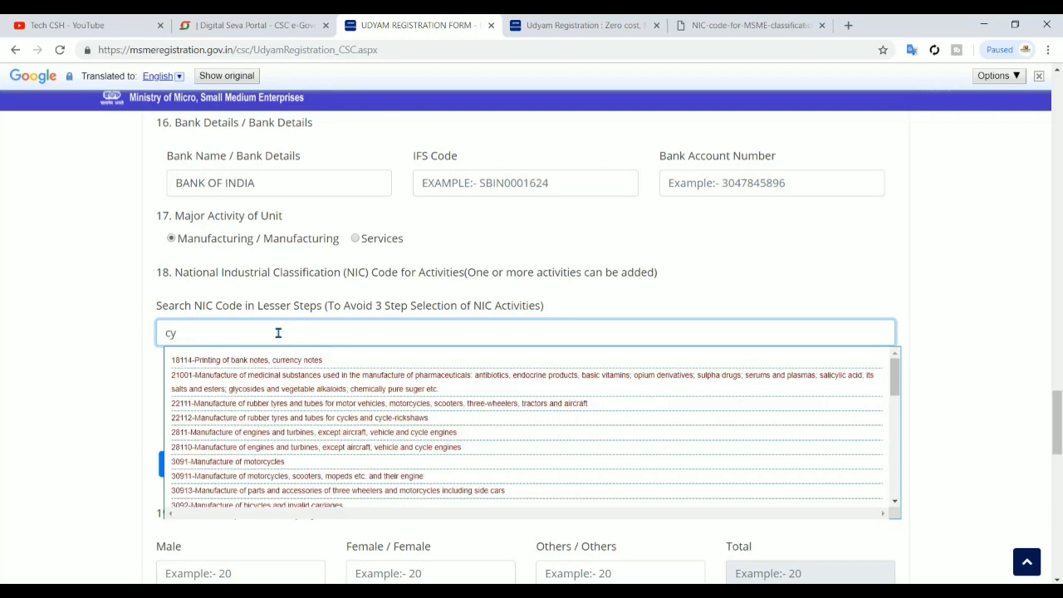
{"action": "type", "text": "ber"}
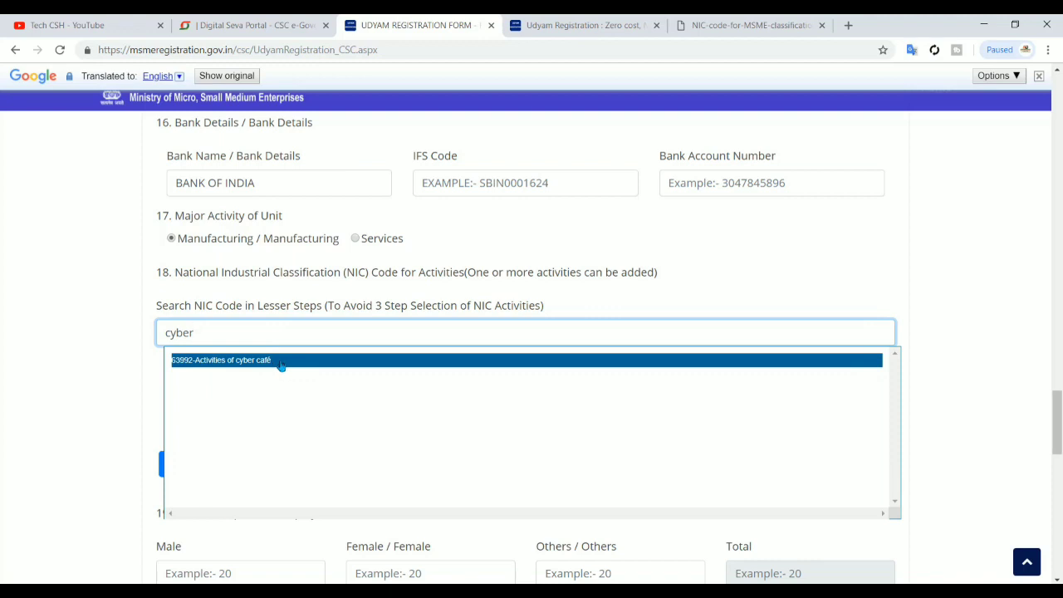
{"action": "left_click", "coordinate": [281, 365]}
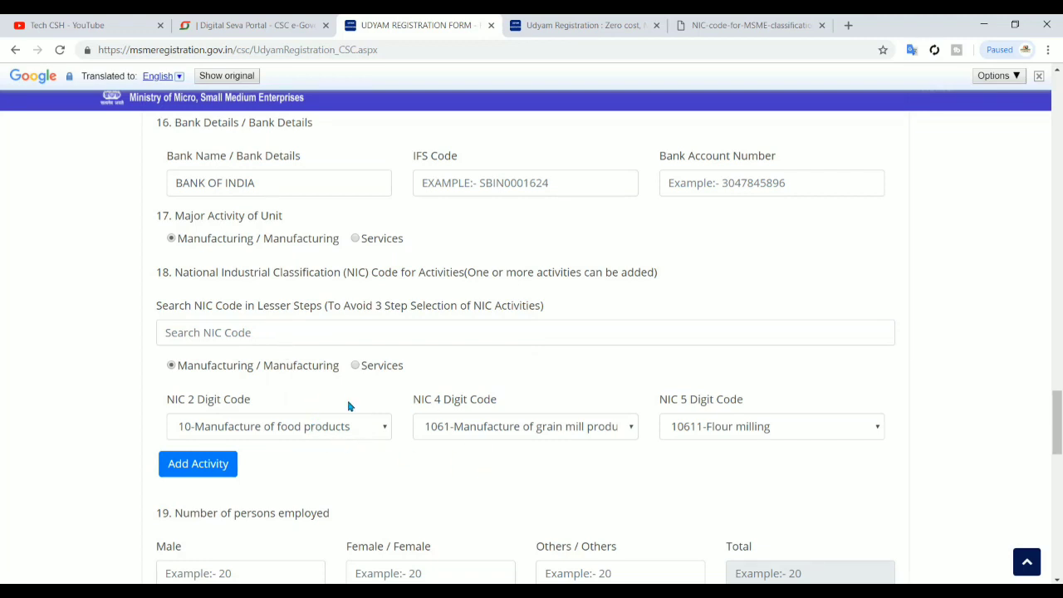
Set major activity to Services, then choose and add 63992-Activities of cyber café
{"action": "left_click", "coordinate": [355, 239]}
{"action": "left_click", "coordinate": [279, 341]}
{"action": "type", "text": "cyber"}
{"action": "left_click", "coordinate": [255, 339]}
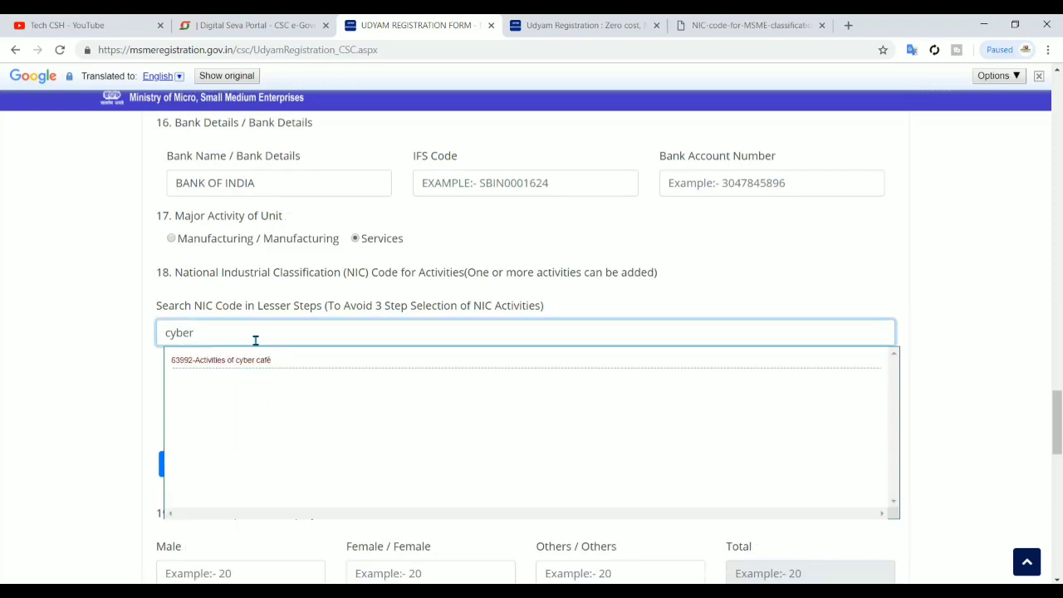
{"action": "left_click", "coordinate": [261, 360]}
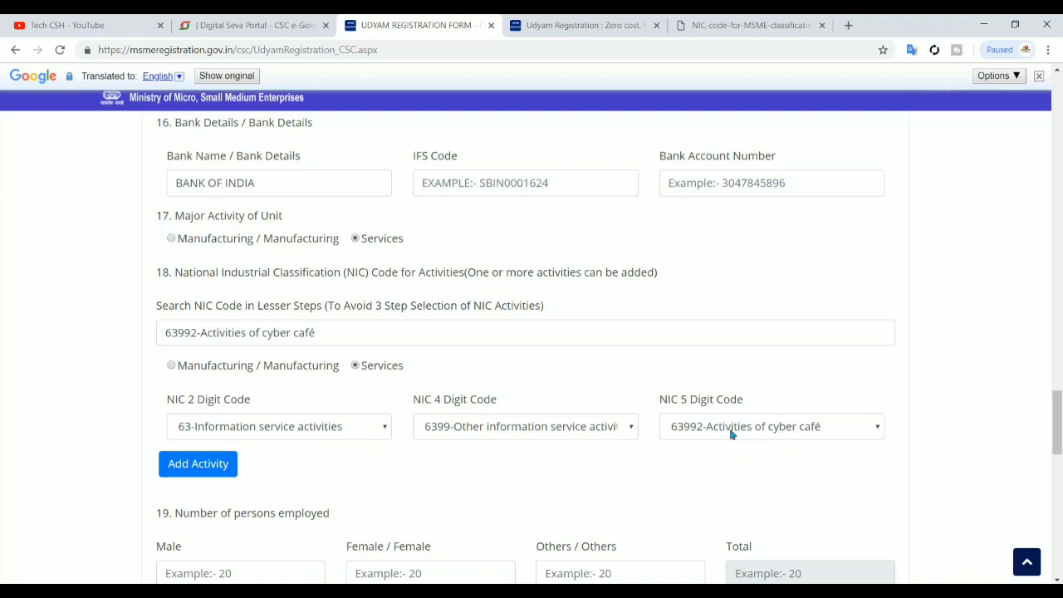
{"action": "left_click", "coordinate": [224, 466]}
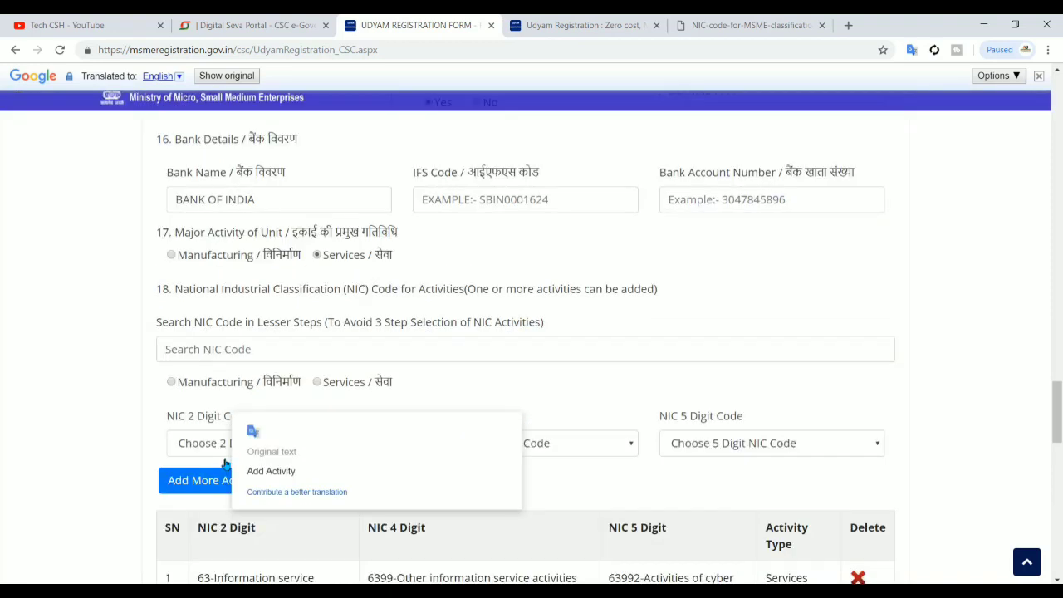
Search NIC codes for 'flou' and select 10611-Flour milling
{"action": "scroll", "coordinate": [488, 368], "scroll_direction": "down", "scroll_amount": 2}
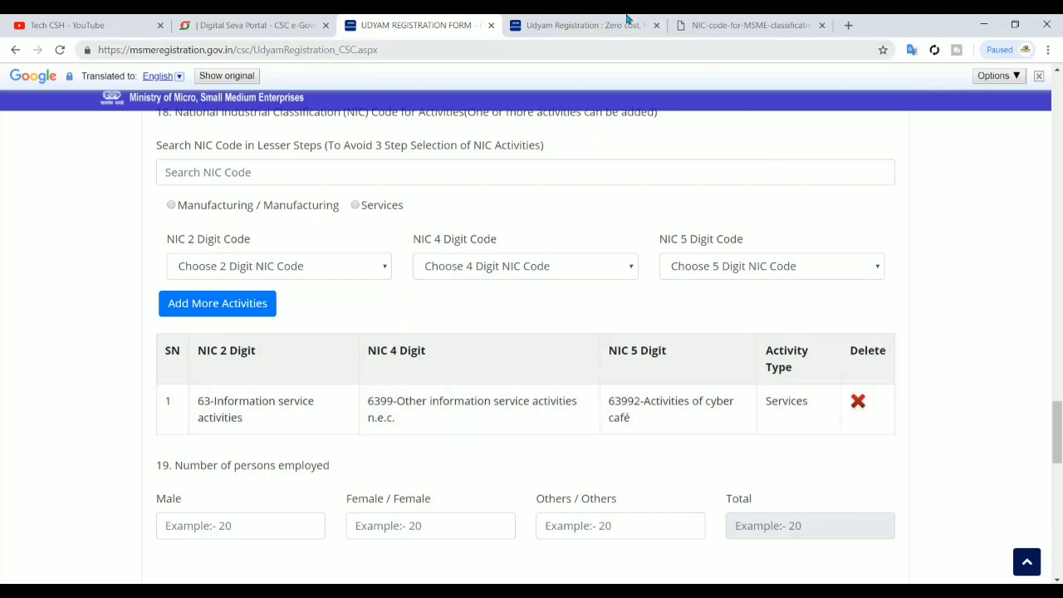
{"action": "scroll", "coordinate": [487, 473], "scroll_direction": "down", "scroll_amount": 2}
{"action": "scroll", "coordinate": [487, 474], "scroll_direction": "down", "scroll_amount": 1}
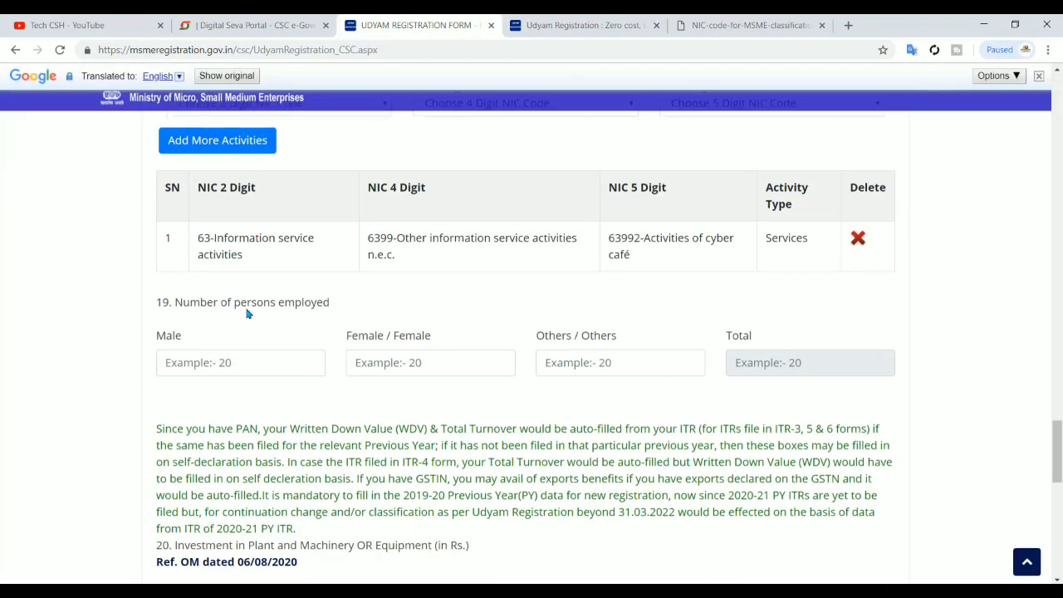
{"action": "scroll", "coordinate": [246, 313], "scroll_direction": "up", "scroll_amount": 2}
{"action": "scroll", "coordinate": [246, 313], "scroll_direction": "up", "scroll_amount": 2}
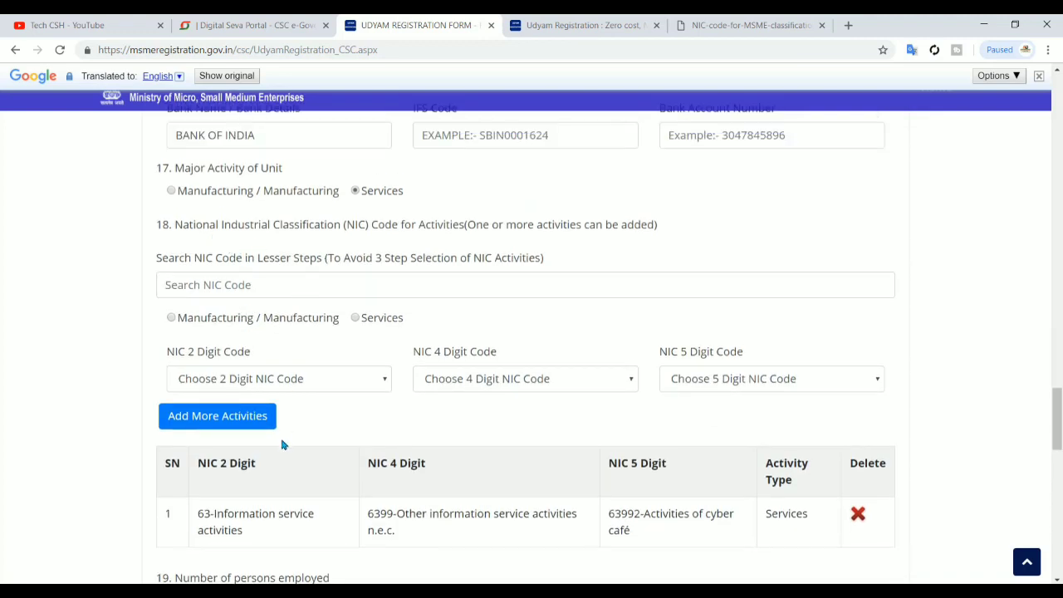
{"action": "scroll", "coordinate": [282, 441], "scroll_direction": "down", "scroll_amount": 1}
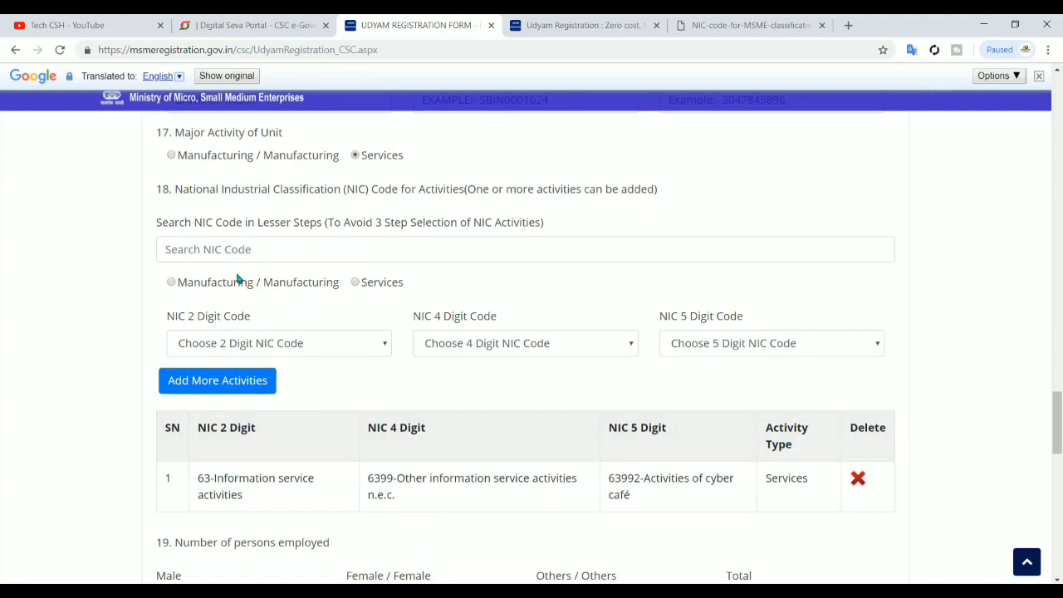
{"action": "left_click", "coordinate": [225, 252]}
{"action": "type", "text": "flou"}
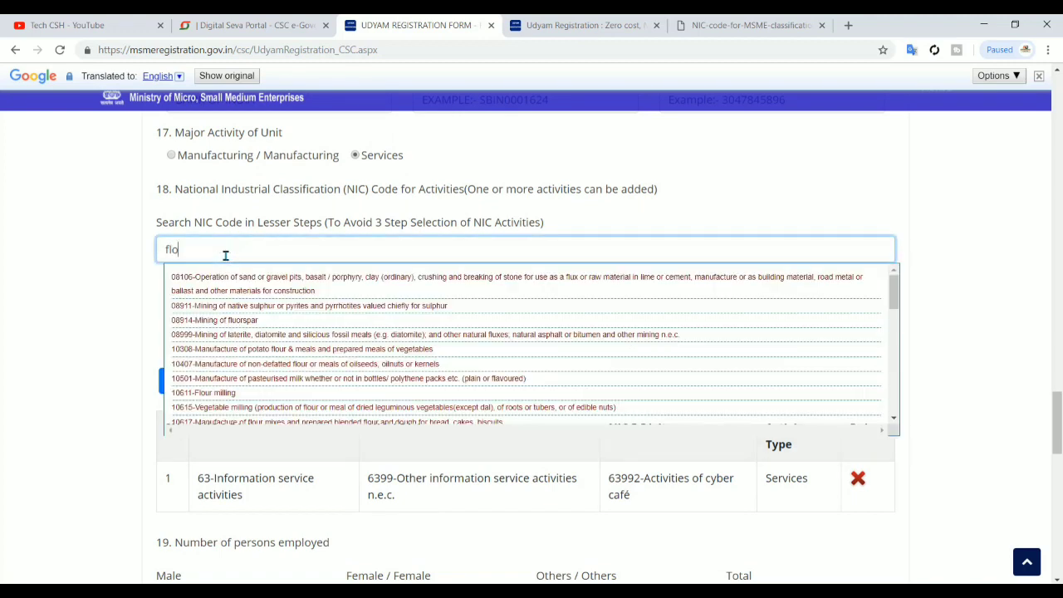
{"action": "left_click", "coordinate": [224, 307]}
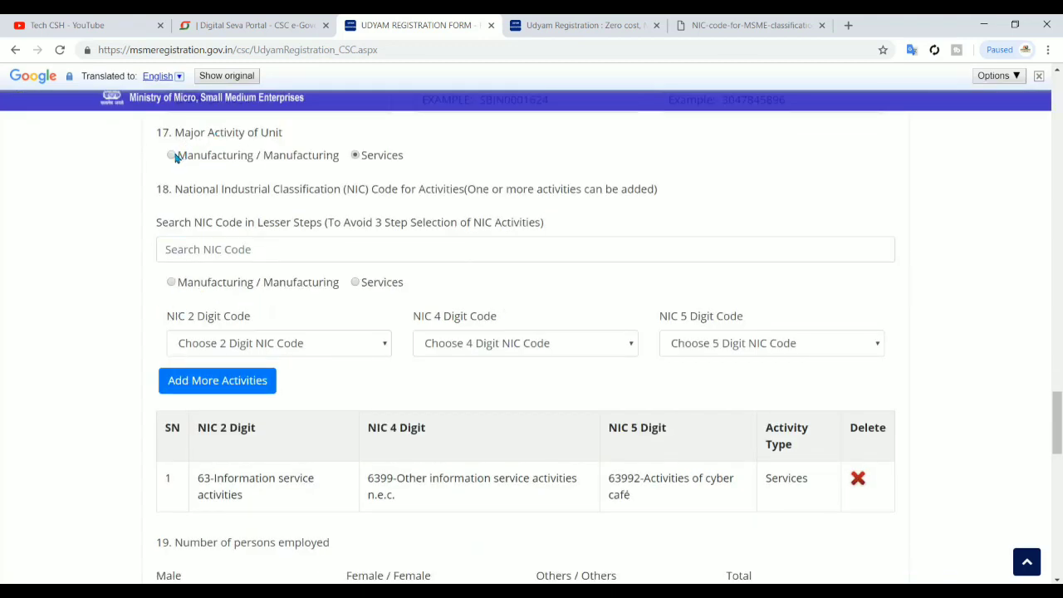
Return to the NIC Code search box, then scroll down to the employee fields
{"action": "left_click", "coordinate": [206, 255]}
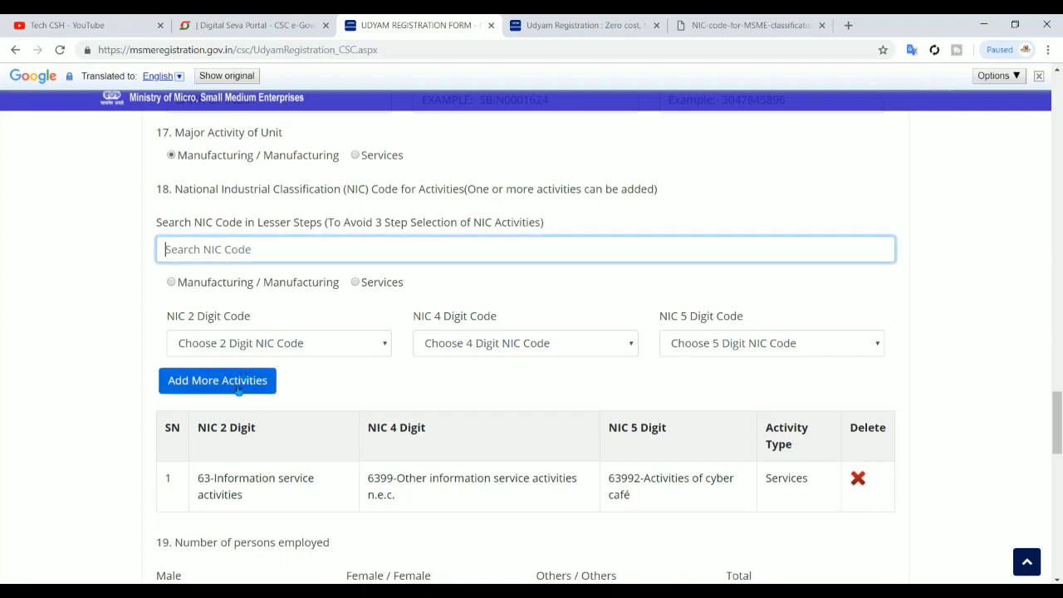
{"action": "scroll", "coordinate": [337, 457], "scroll_direction": "down", "scroll_amount": 1}
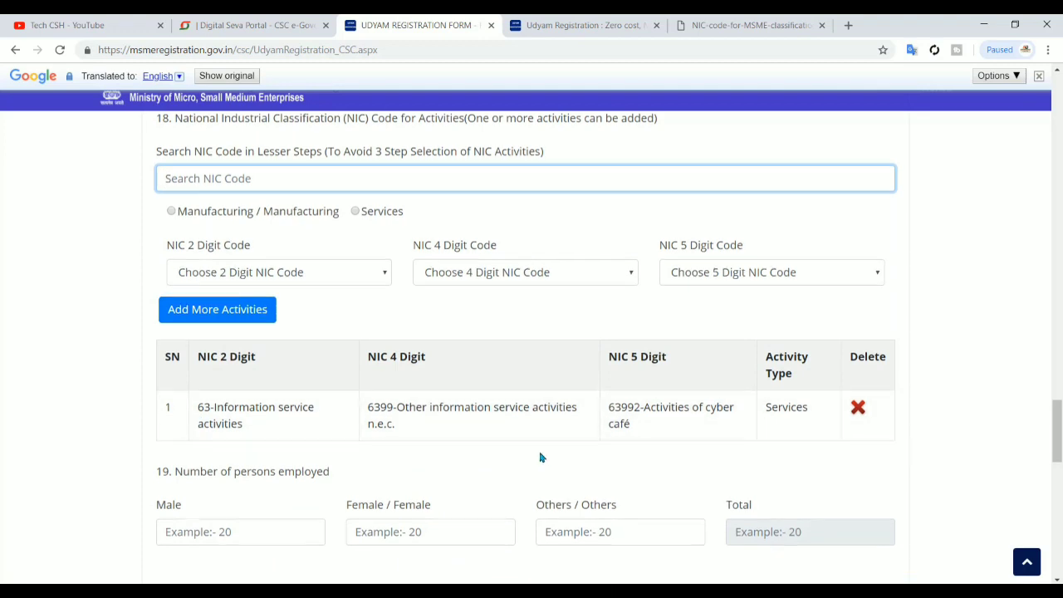
{"action": "scroll", "coordinate": [540, 458], "scroll_direction": "down", "scroll_amount": 1}
{"action": "scroll", "coordinate": [540, 457], "scroll_direction": "down", "scroll_amount": 1}
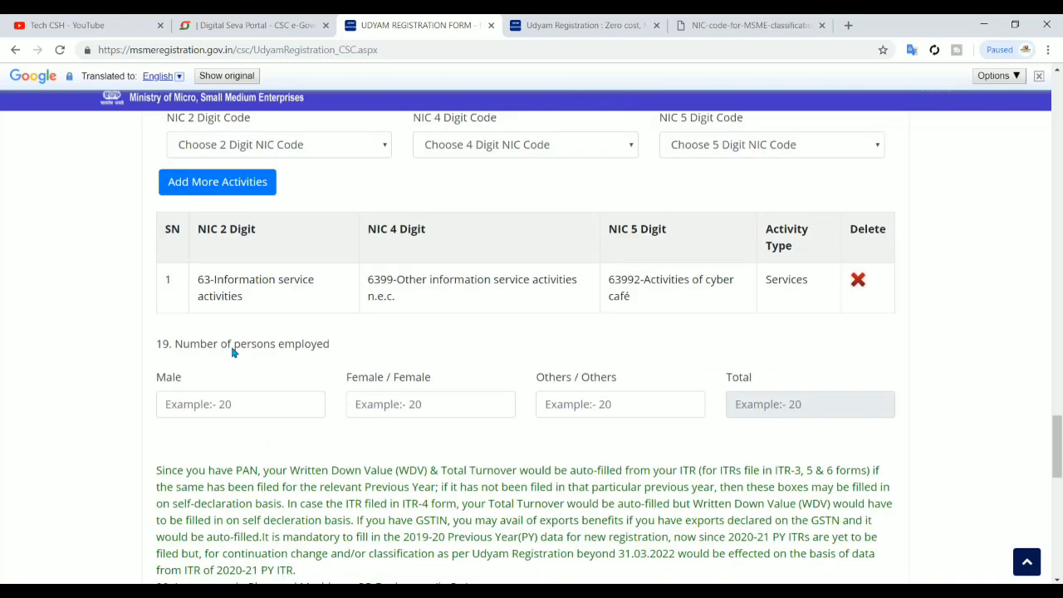
Enter persons employed as Male 01, Female 00 and Others 00, for a total of 1
{"action": "left_click", "coordinate": [227, 405]}
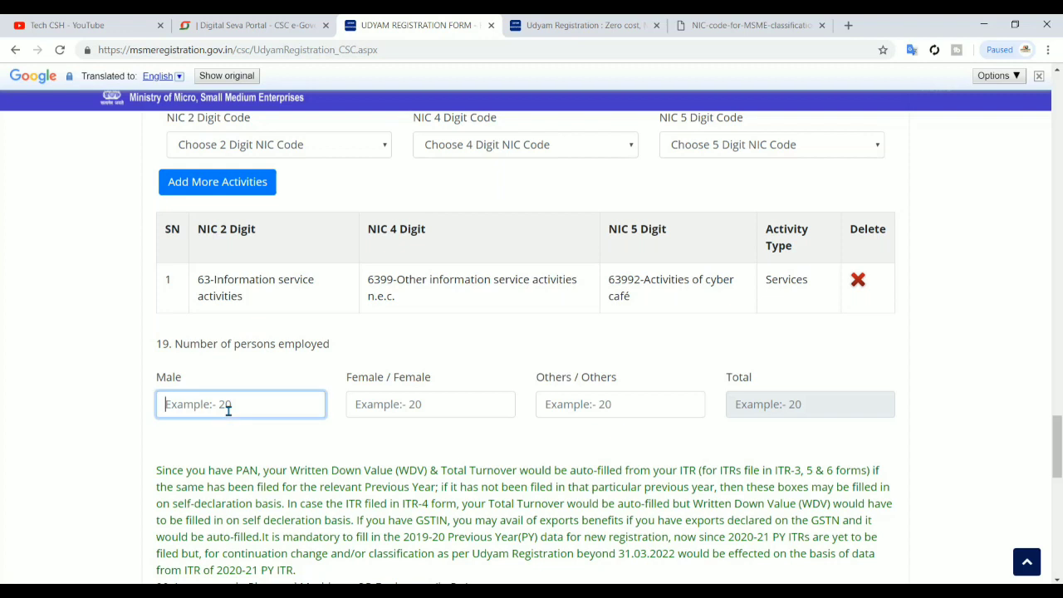
{"action": "type", "text": "01"}
{"action": "left_click", "coordinate": [402, 397]}
{"action": "type", "text": "01"}
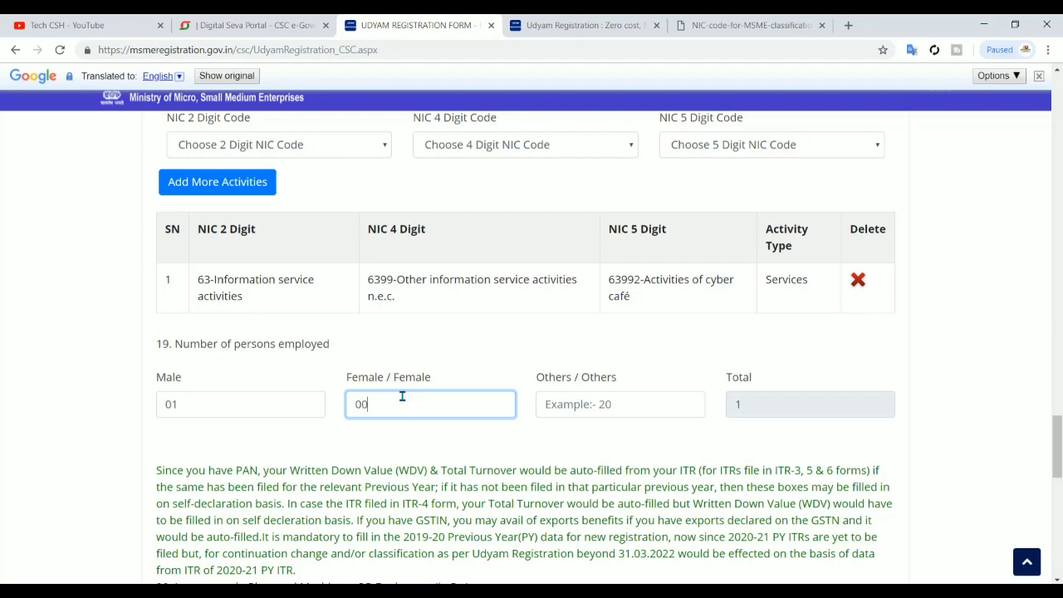
{"action": "left_click", "coordinate": [210, 409]}
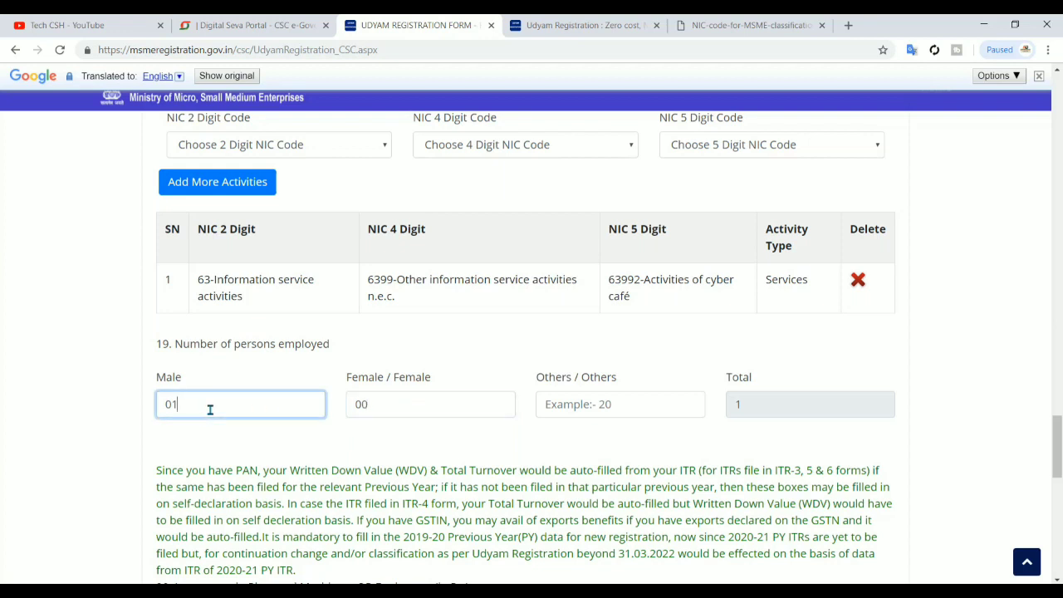
{"action": "left_click", "coordinate": [375, 412]}
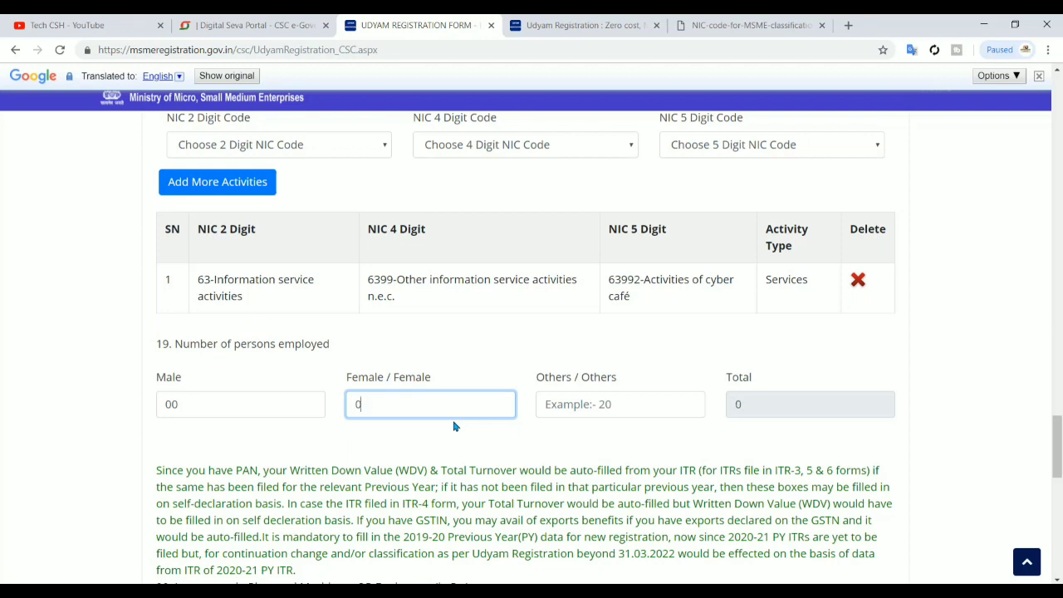
{"action": "left_click", "coordinate": [256, 409]}
{"action": "key", "text": "BackSpace"}
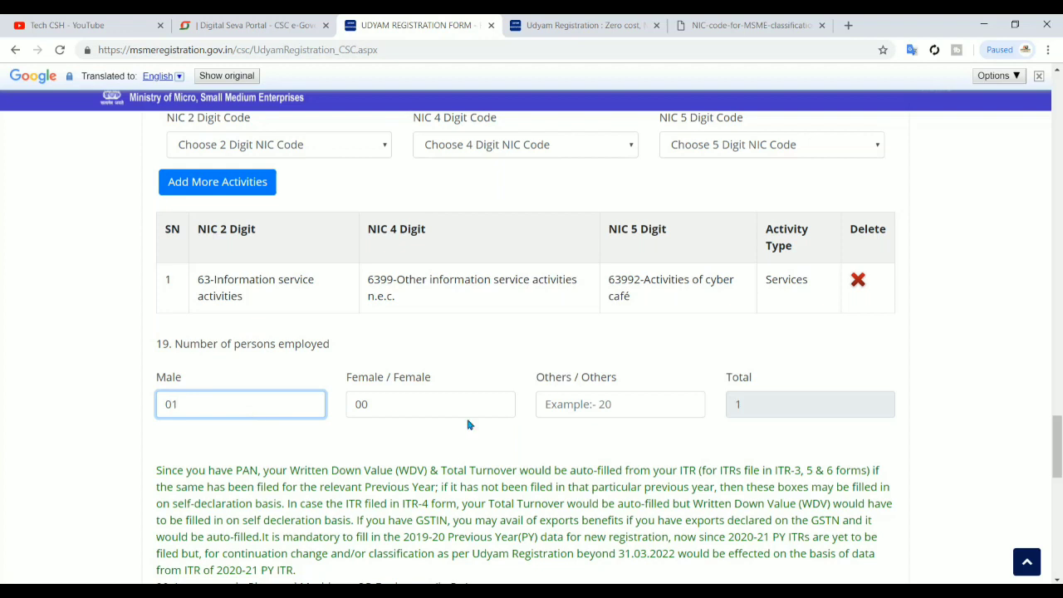
{"action": "left_click", "coordinate": [486, 411]}
{"action": "left_click", "coordinate": [568, 402]}
{"action": "type", "text": "00"}
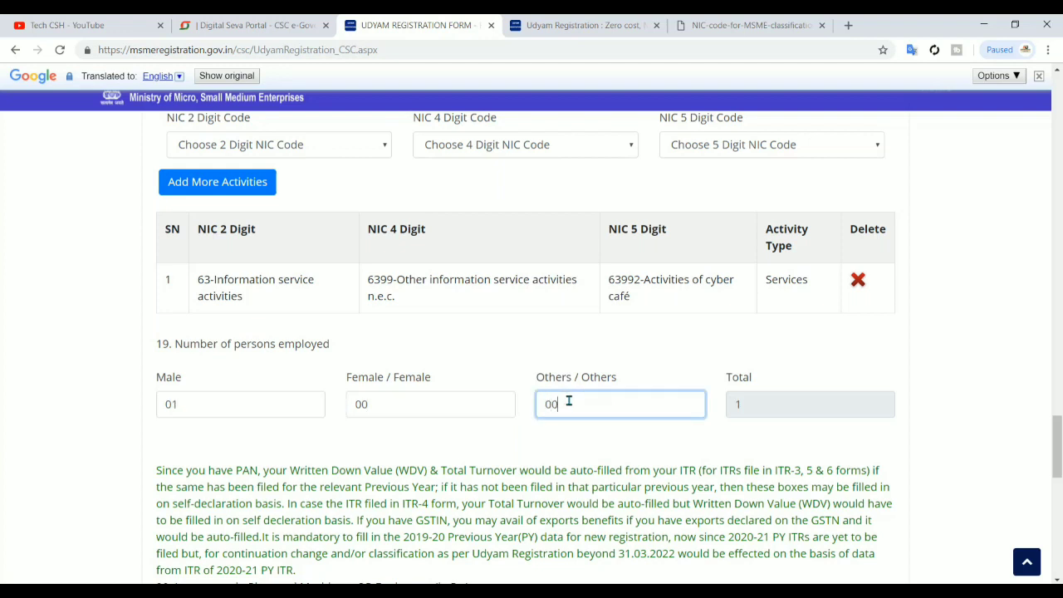
{"action": "left_click", "coordinate": [786, 404]}
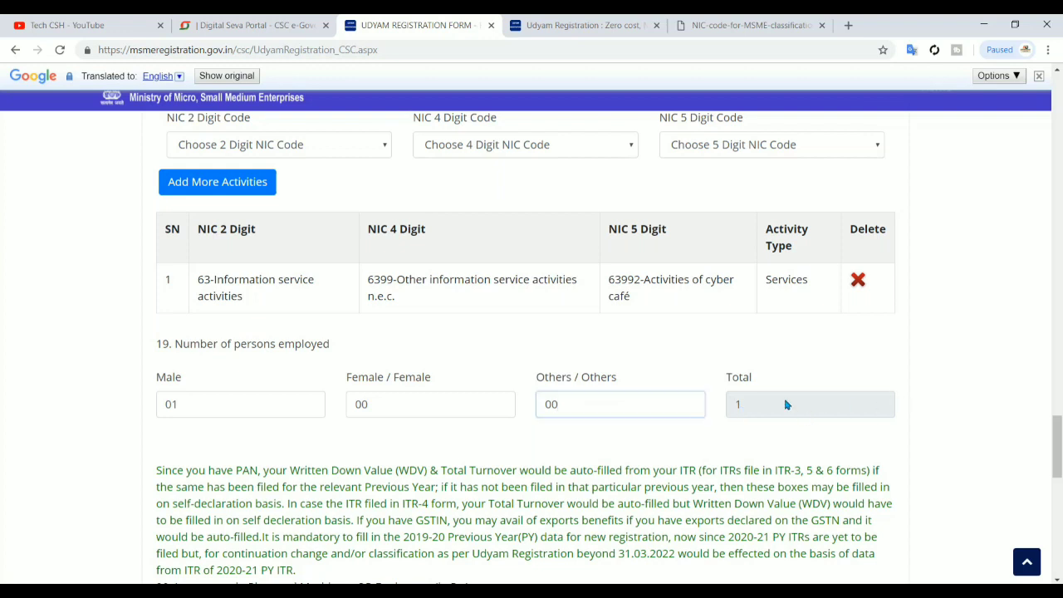
{"action": "scroll", "coordinate": [744, 454], "scroll_direction": "down", "scroll_amount": 1}
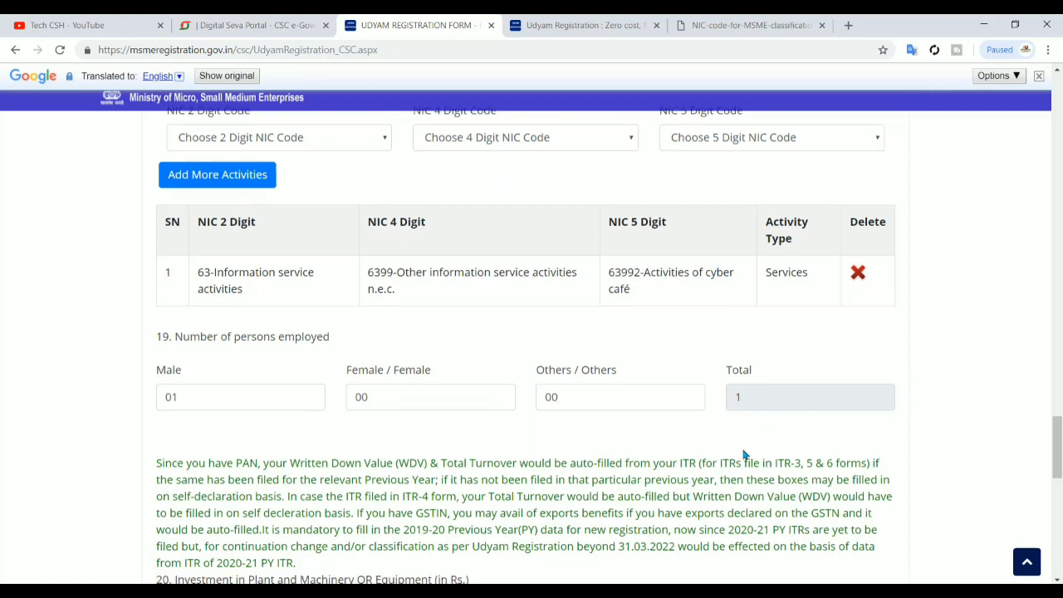
{"action": "scroll", "coordinate": [745, 453], "scroll_direction": "down", "scroll_amount": 3}
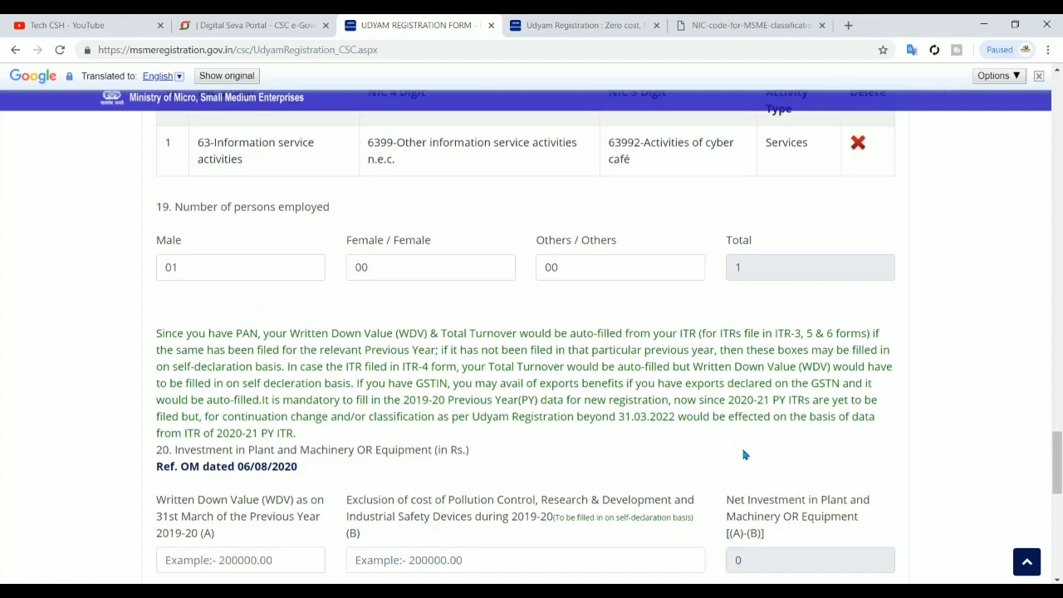
{"action": "scroll", "coordinate": [745, 454], "scroll_direction": "down", "scroll_amount": 3}
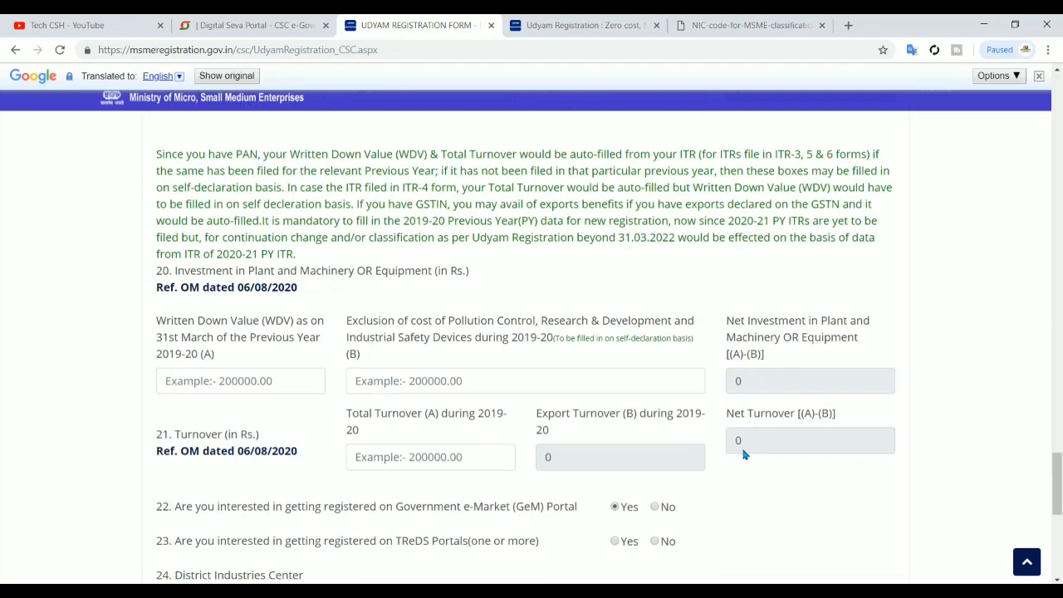
{"action": "scroll", "coordinate": [323, 292], "scroll_direction": "down", "scroll_amount": 1}
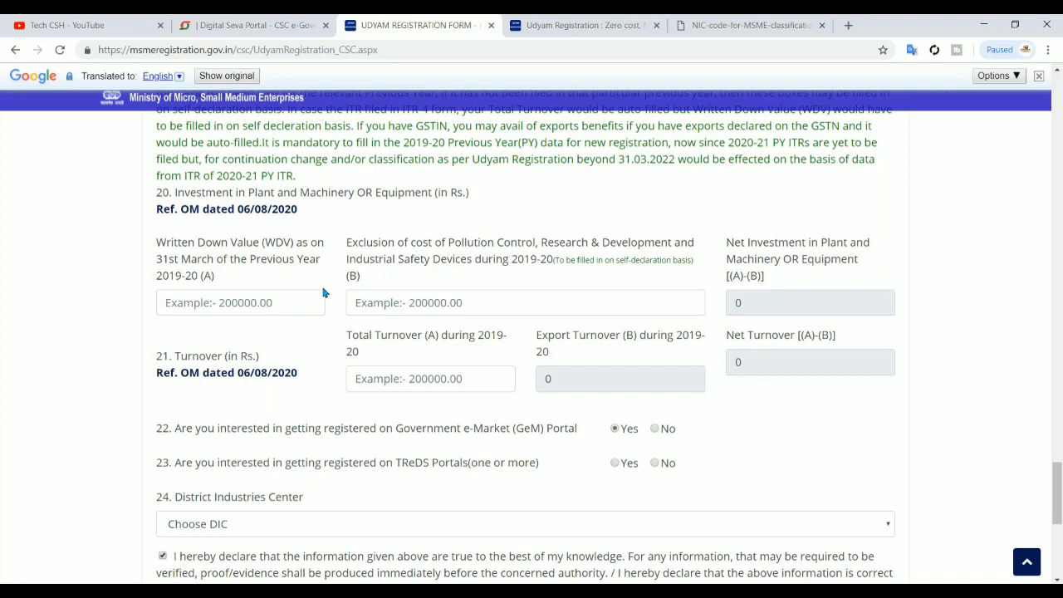
{"action": "scroll", "coordinate": [323, 292], "scroll_direction": "up", "scroll_amount": 2}
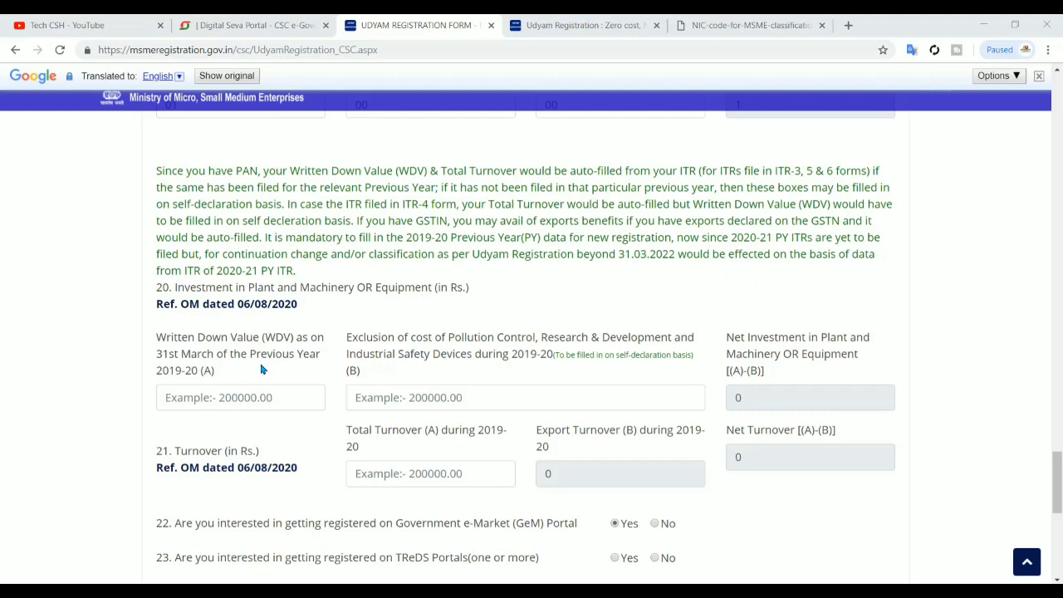
Enter a WDV of 25000 and an exclusion of cost of 0
{"action": "left_click", "coordinate": [211, 390]}
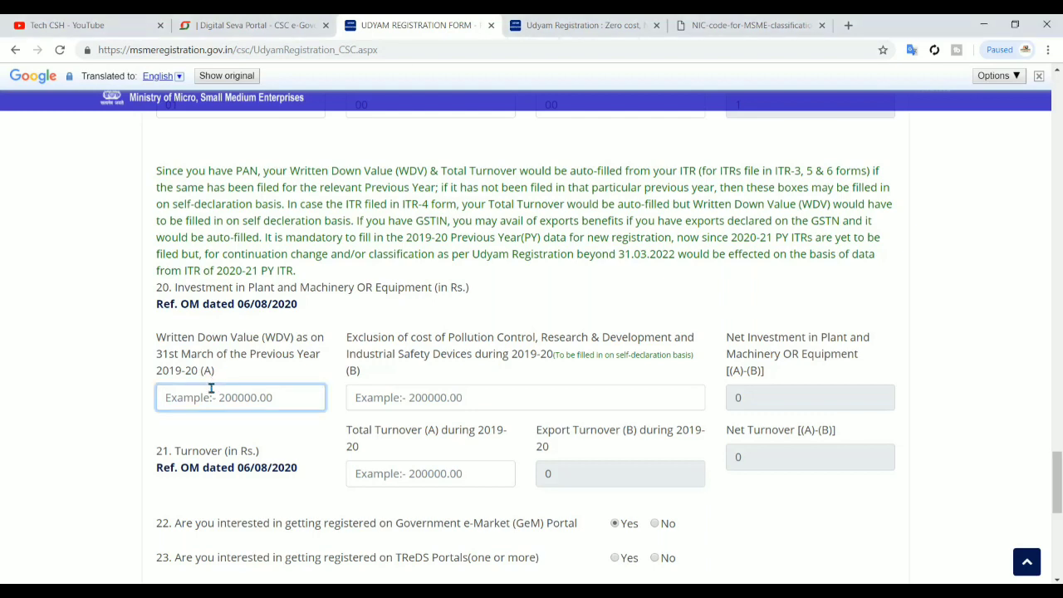
{"action": "type", "text": "250000"}
{"action": "key", "text": "BackSpace"}
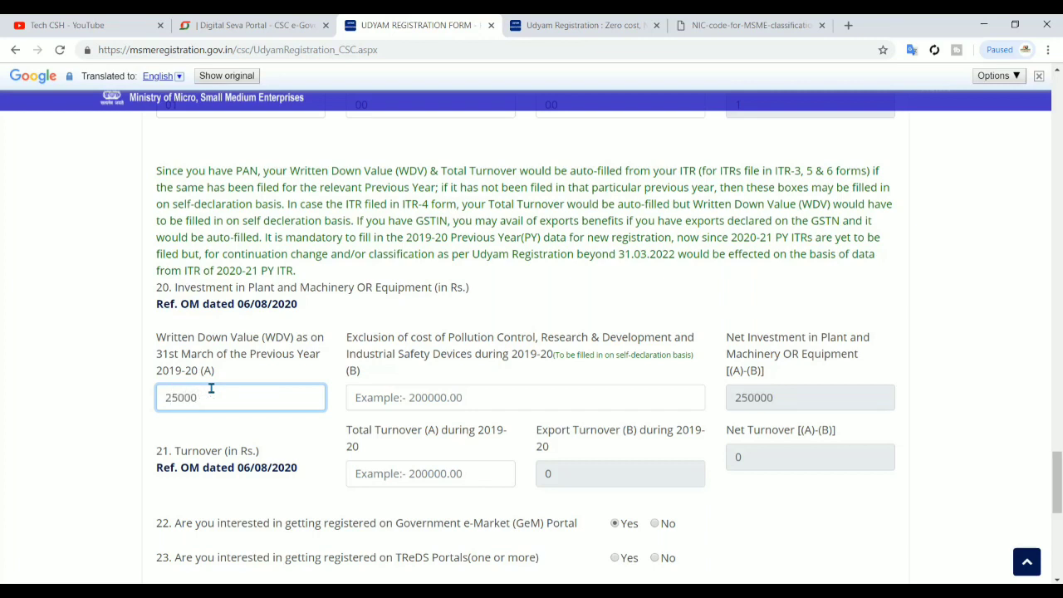
{"action": "left_click", "coordinate": [443, 398]}
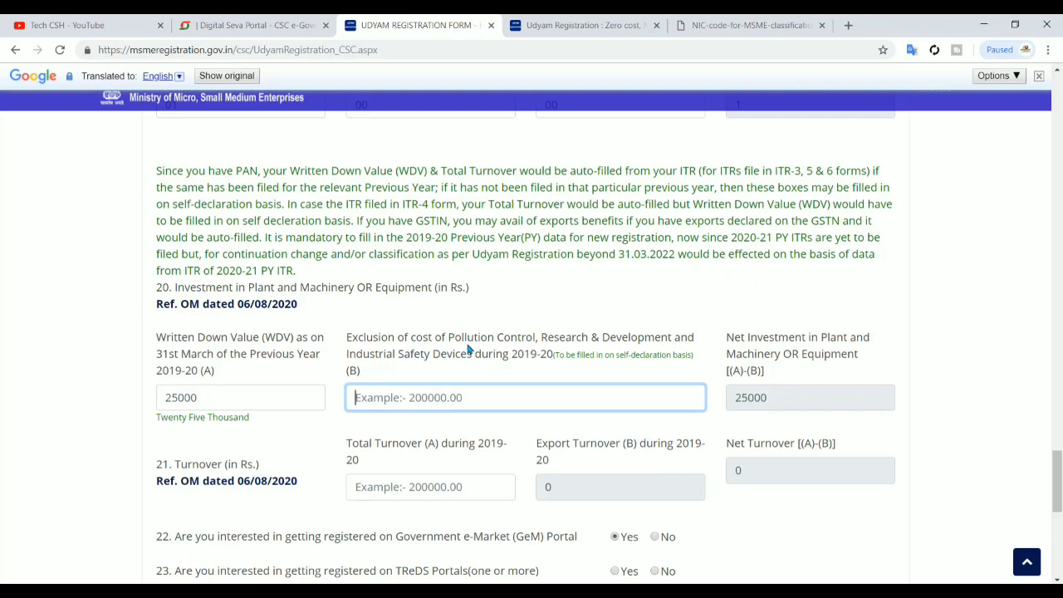
{"action": "left_click", "coordinate": [559, 334]}
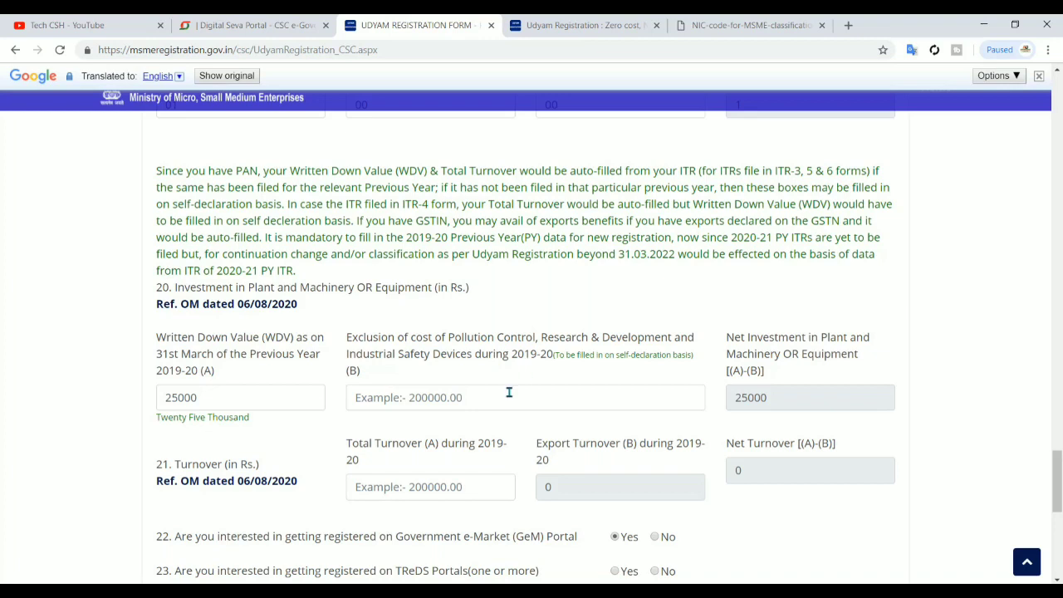
{"action": "left_click_drag", "start_coordinate": [576, 357], "coordinate": [595, 388]}
{"action": "left_click", "coordinate": [594, 389]}
{"action": "type", "text": "0"}
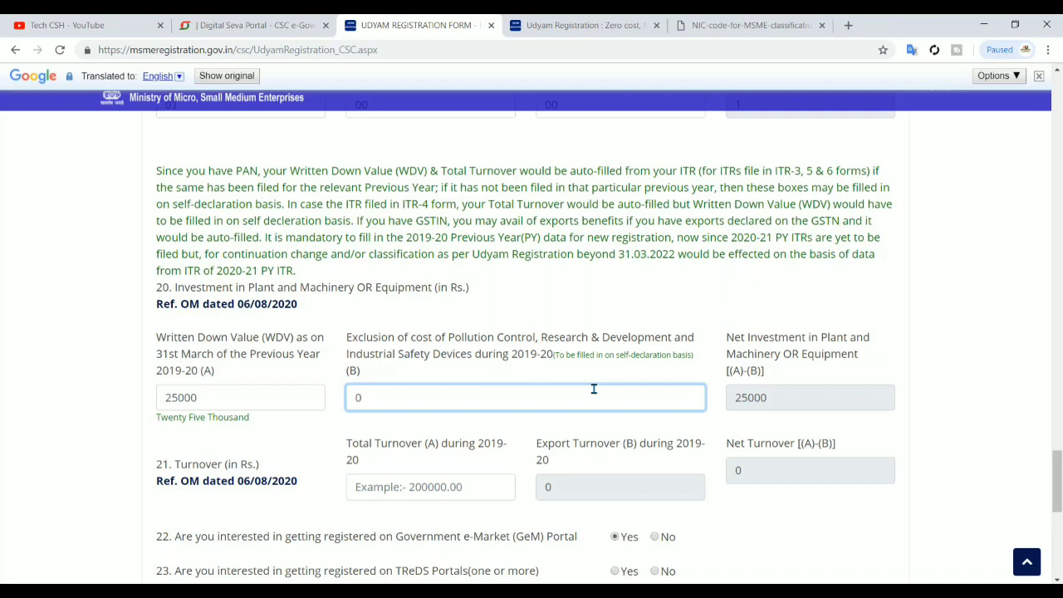
{"action": "key", "text": "Tab"}
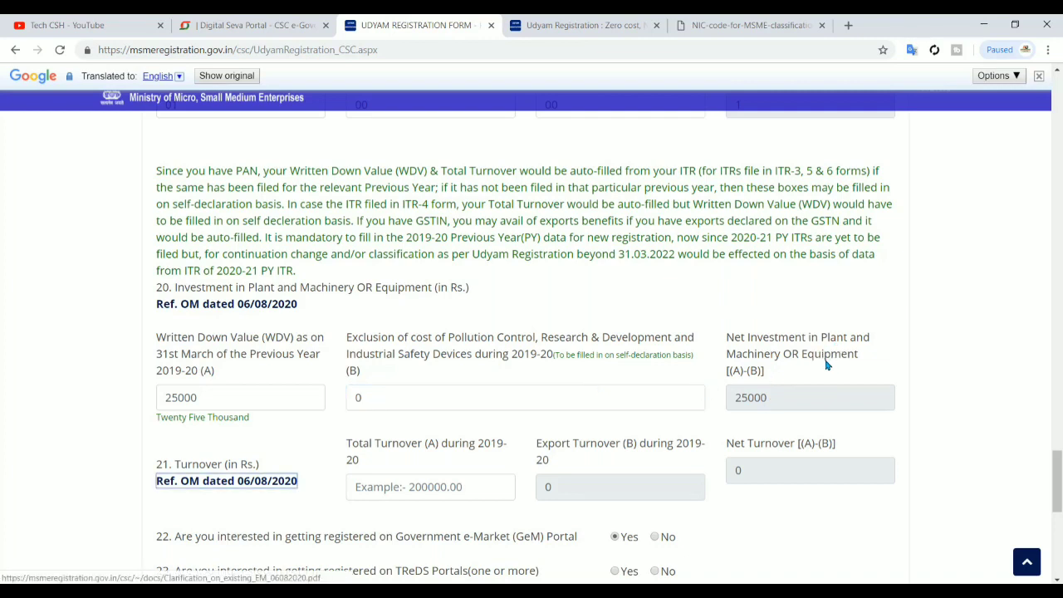
Enter a Total Turnover of 25000
{"action": "left_click", "coordinate": [785, 421]}
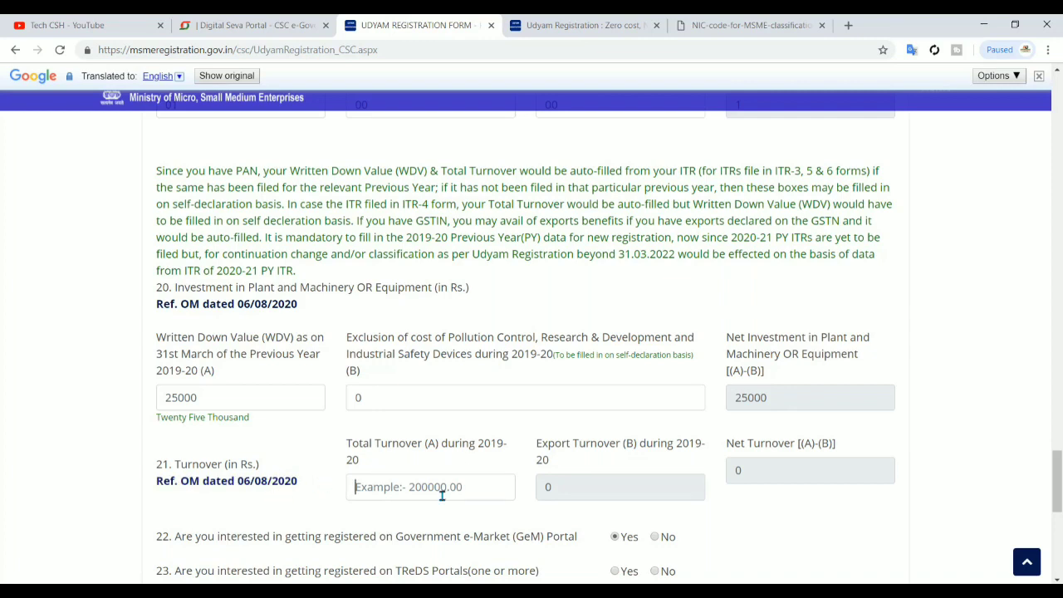
{"action": "type", "text": "25000"}
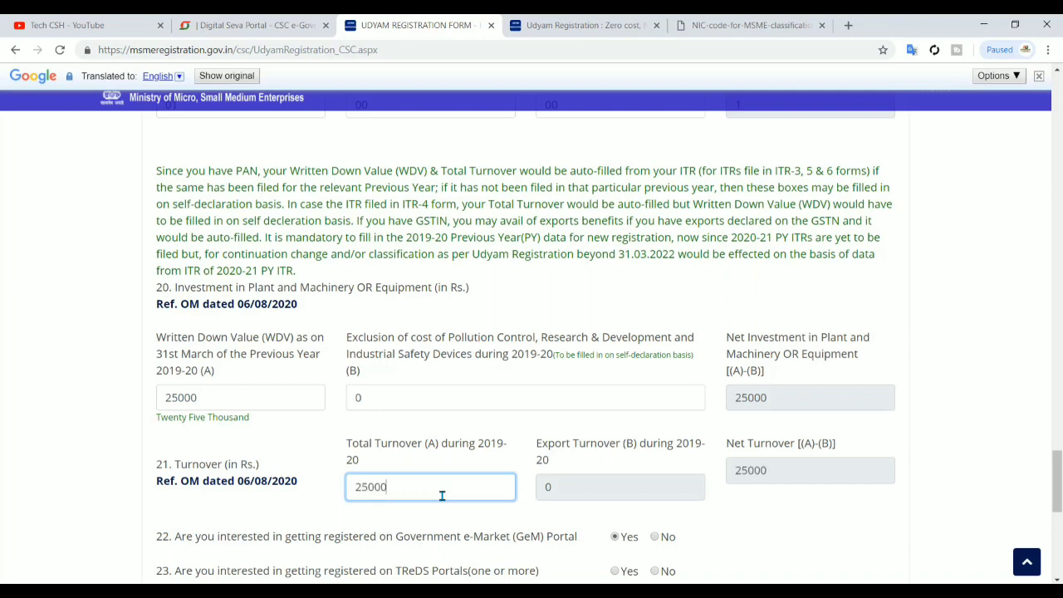
{"action": "left_click", "coordinate": [612, 517]}
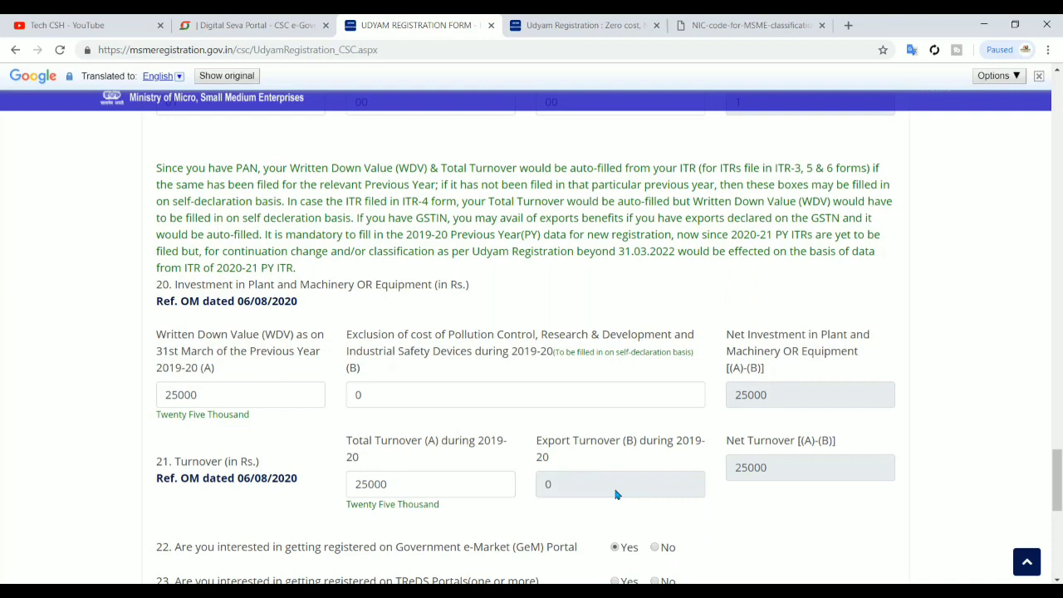
{"action": "scroll", "coordinate": [617, 465], "scroll_direction": "down", "scroll_amount": 1}
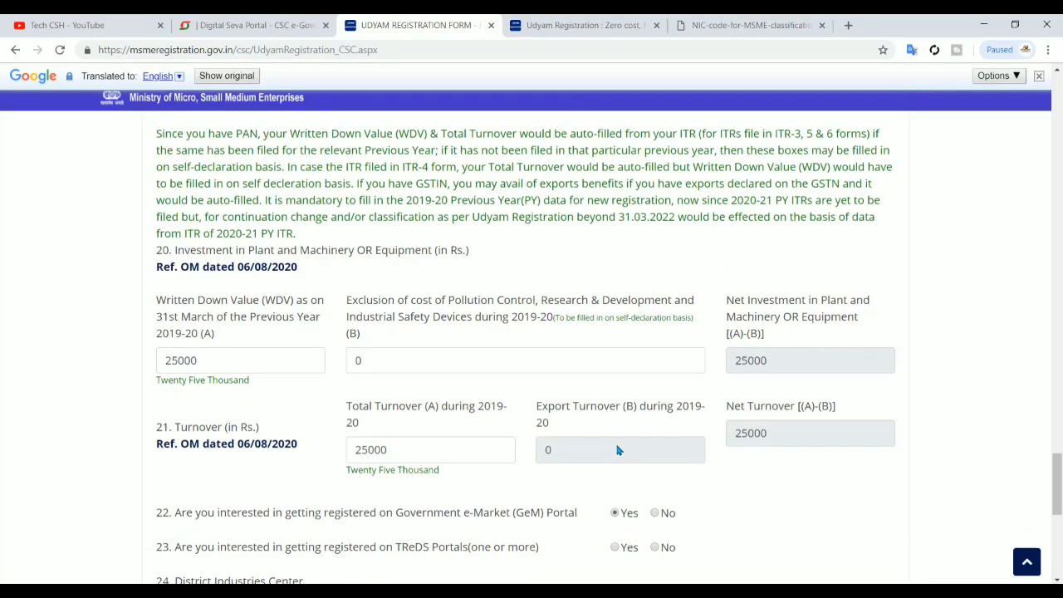
Answer Yes to TReDS registration and submit the form to get the final OTP
{"action": "scroll", "coordinate": [616, 449], "scroll_direction": "down", "scroll_amount": 3}
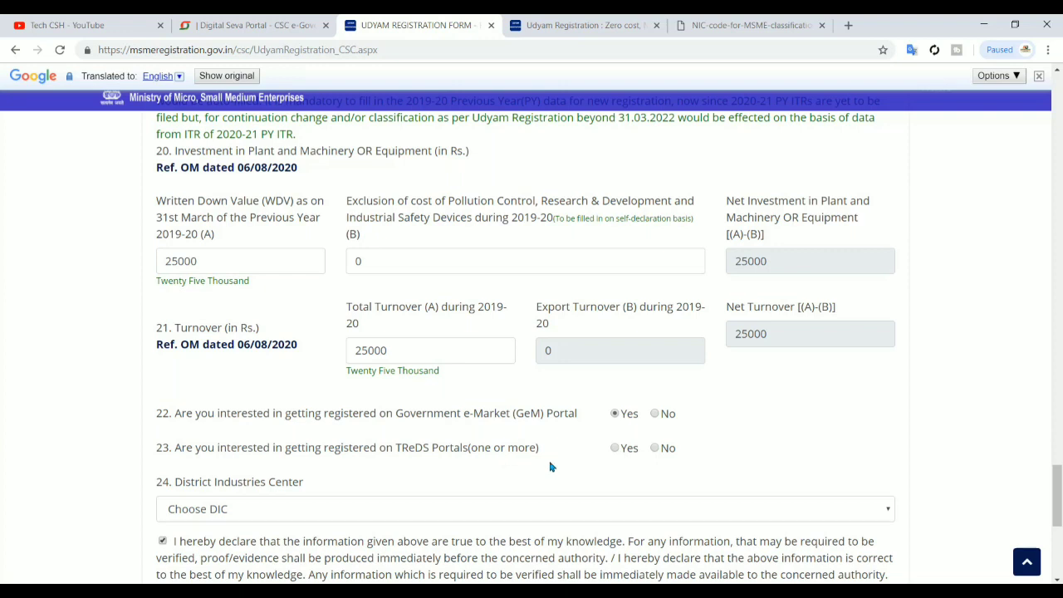
{"action": "left_click", "coordinate": [615, 448]}
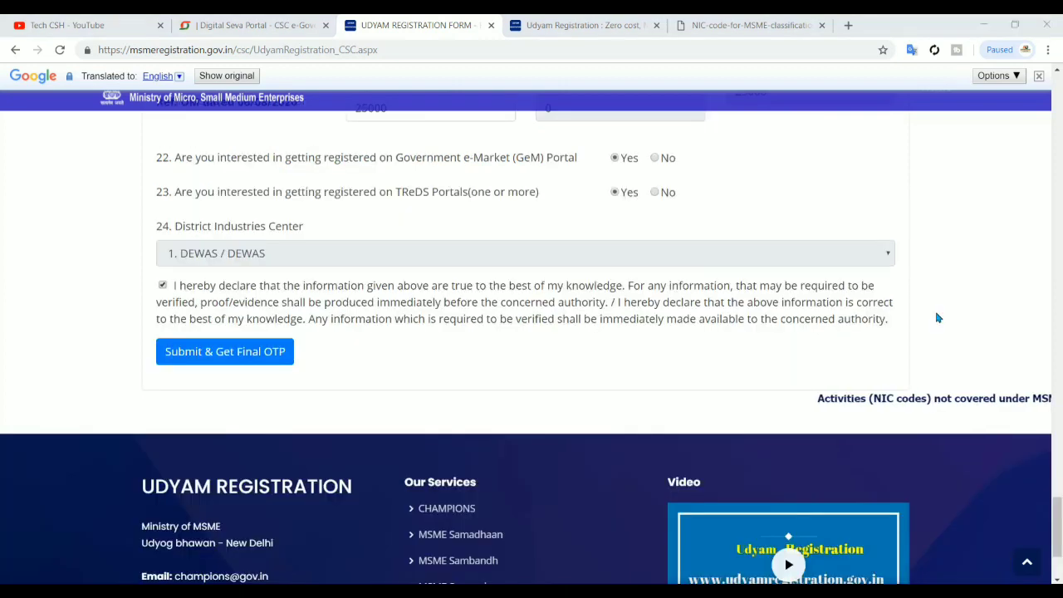
{"action": "scroll", "coordinate": [478, 374], "scroll_direction": "up", "scroll_amount": 1}
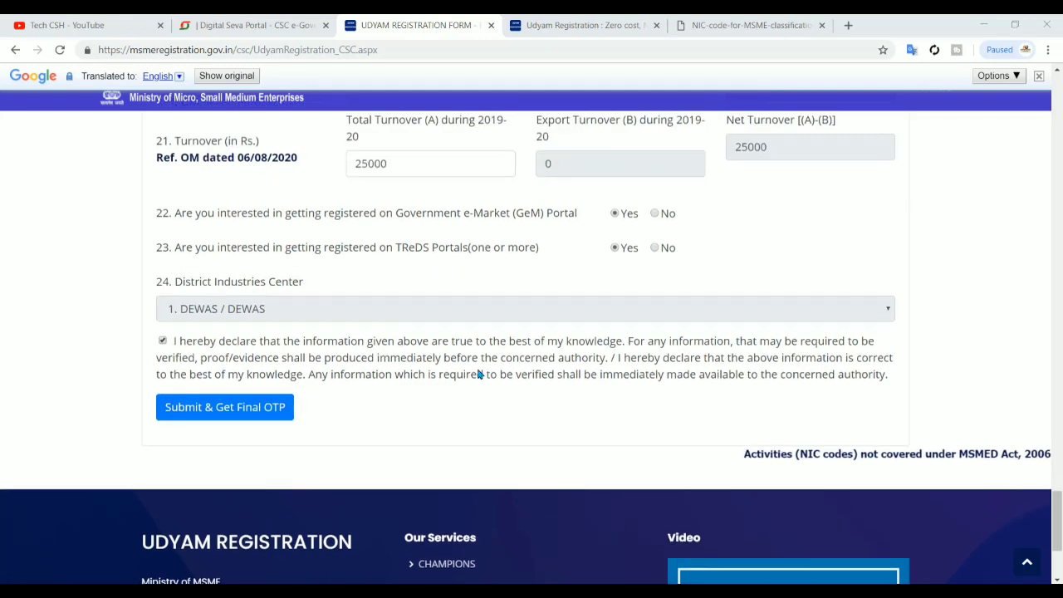
{"action": "scroll", "coordinate": [476, 374], "scroll_direction": "down", "scroll_amount": 1}
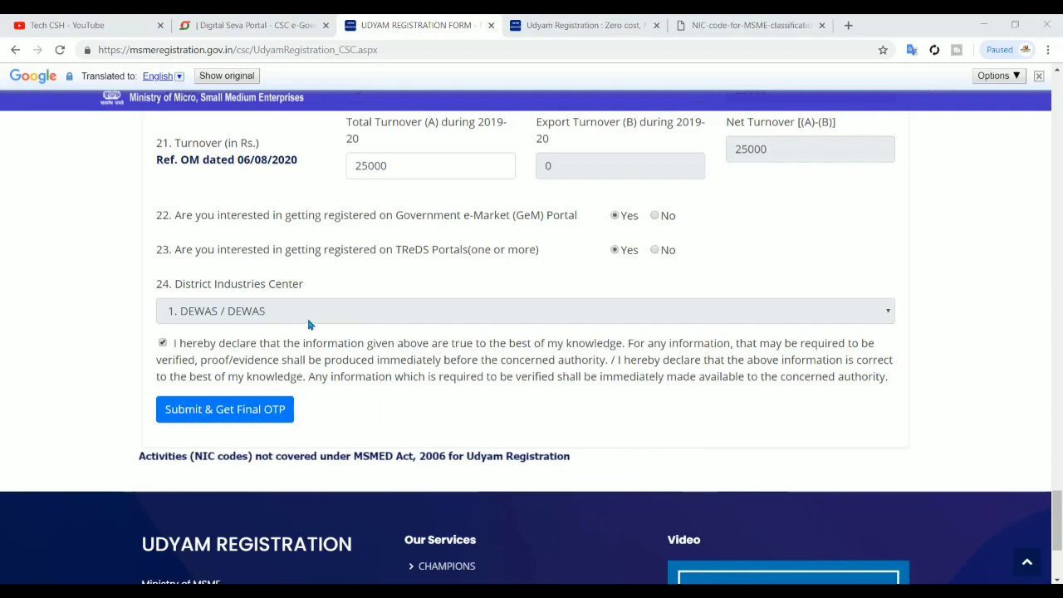
{"action": "left_click", "coordinate": [263, 419]}
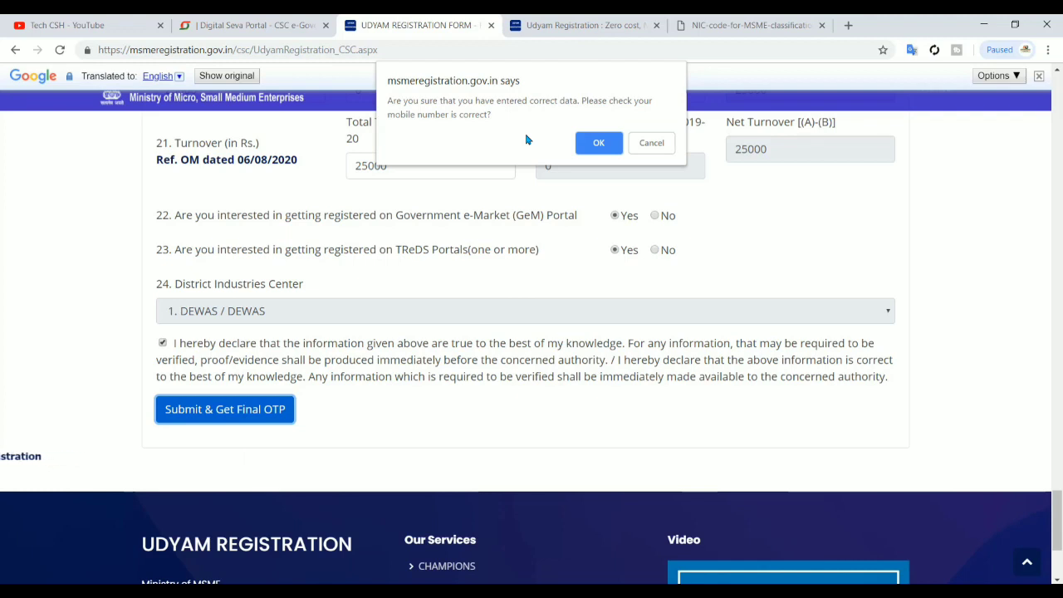
Confirm the data is correct, then enter the OTP and the displayed captcha code
{"action": "left_click", "coordinate": [598, 143]}
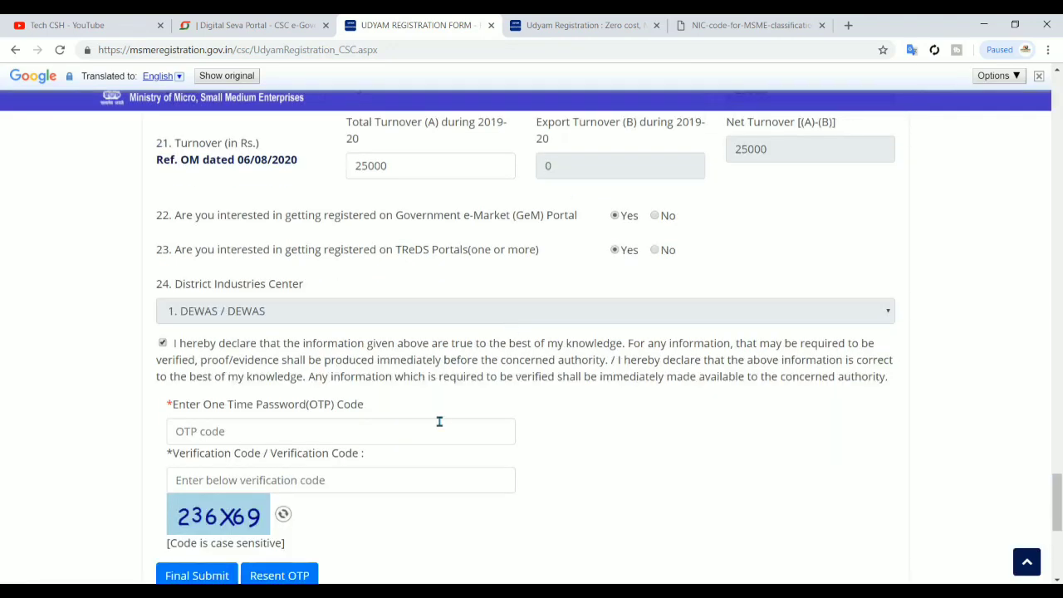
{"action": "left_click", "coordinate": [438, 424]}
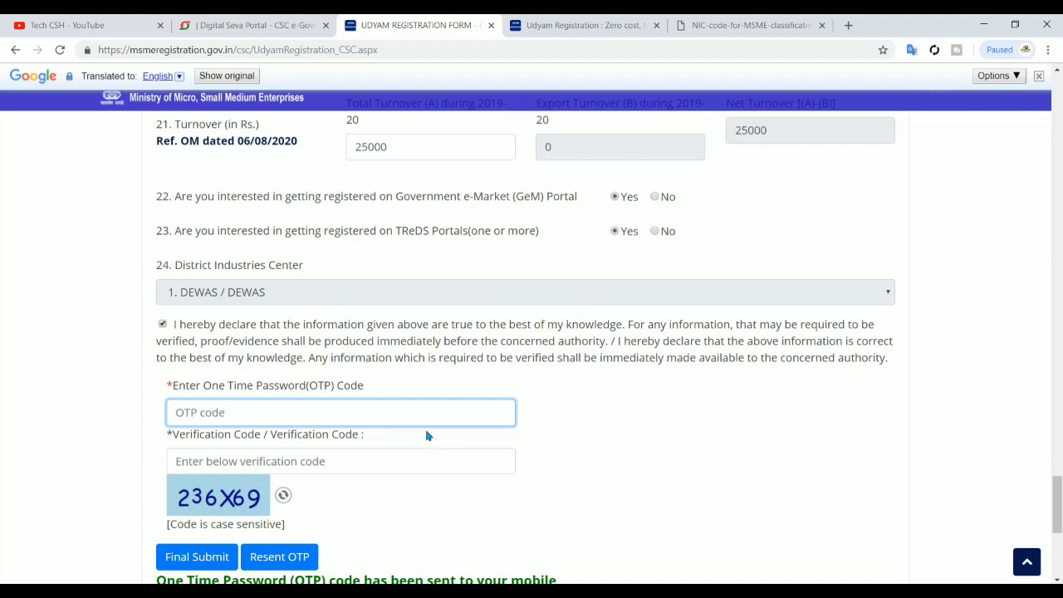
{"action": "left_click", "coordinate": [376, 468]}
{"action": "type", "text": "236"}
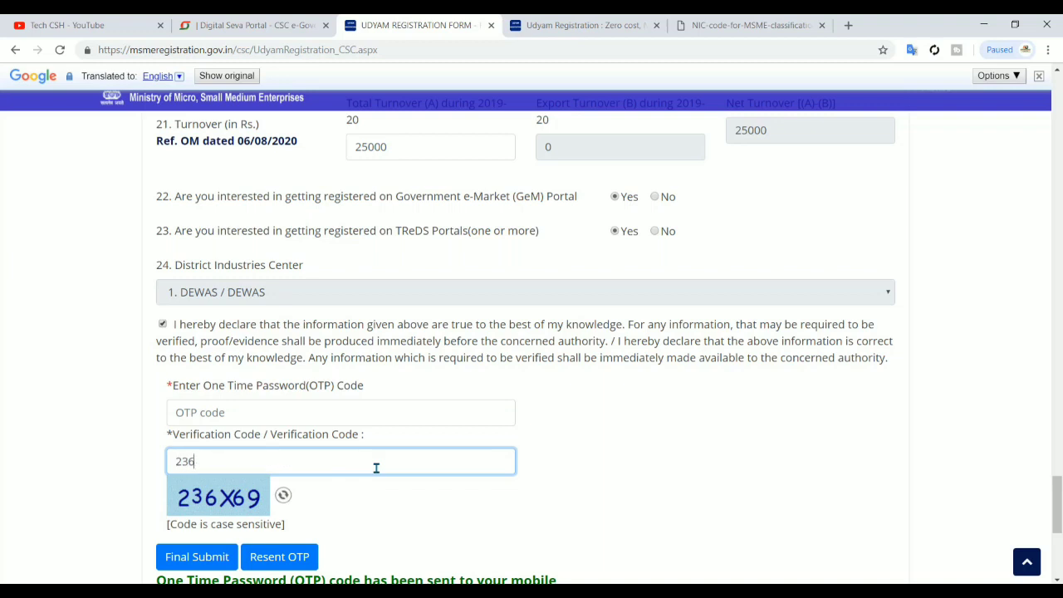
{"action": "type", "text": "X69"}
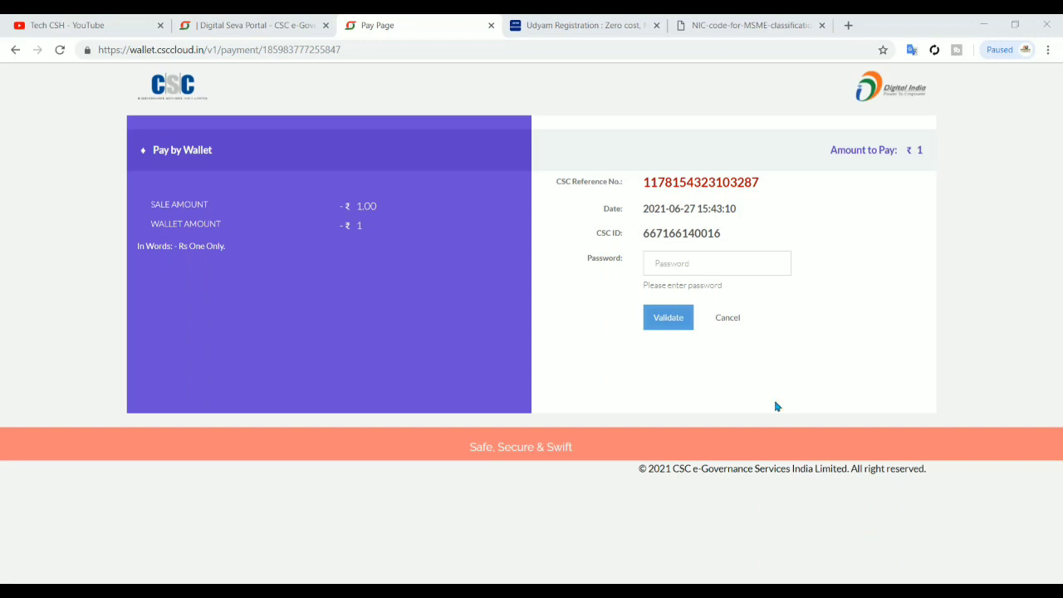
Pay the ₹1 fee from CSC Wallet using the wallet password and 6-digit PIN
{"action": "left_click", "coordinate": [709, 261]}
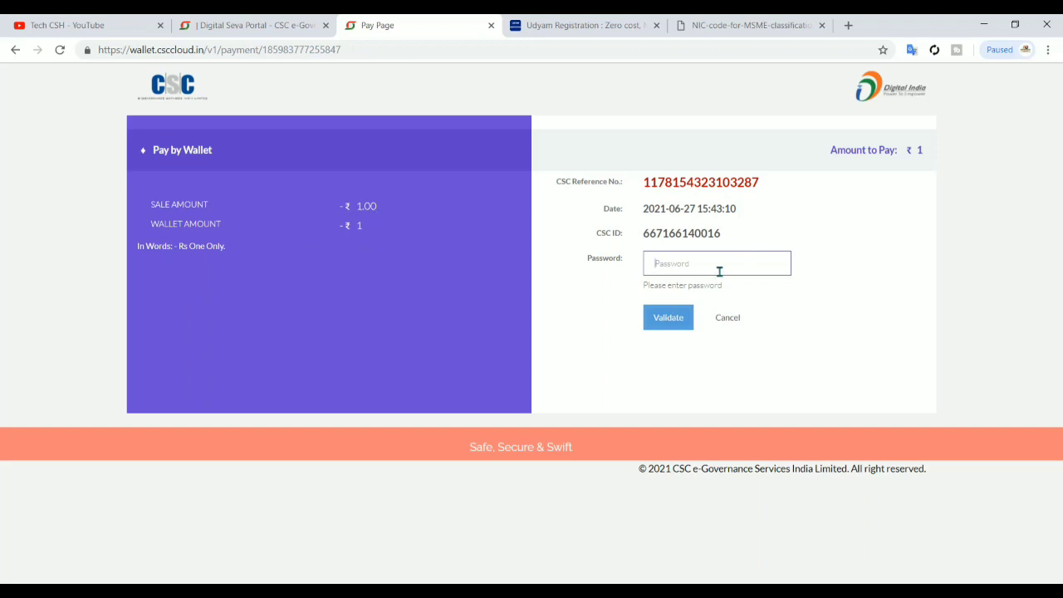
{"action": "type", "text": "*"}
{"action": "left_click", "coordinate": [669, 323]}
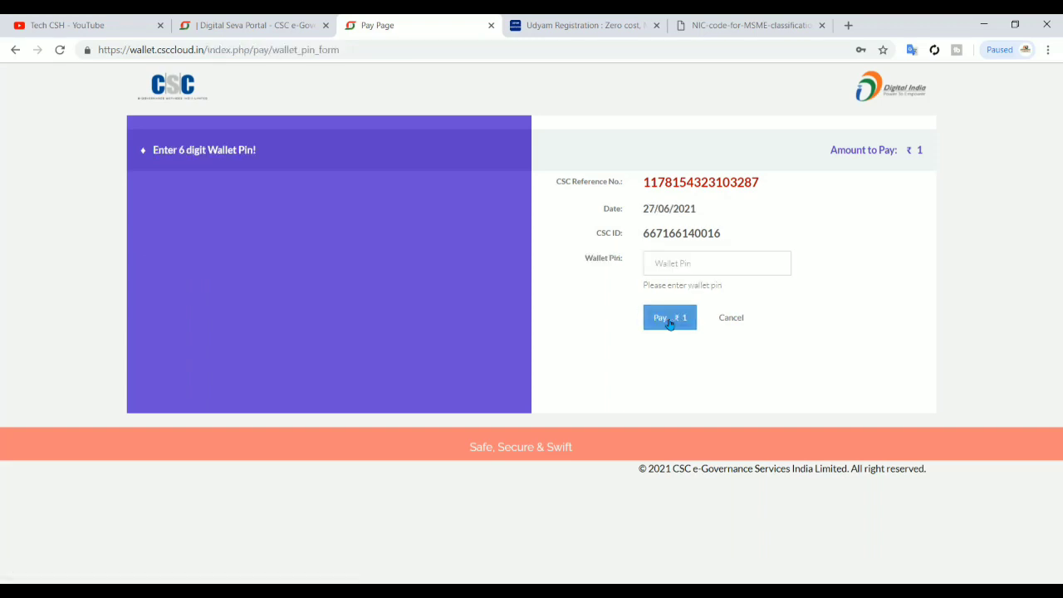
{"action": "left_click", "coordinate": [715, 271]}
{"action": "type", "text": "*"}
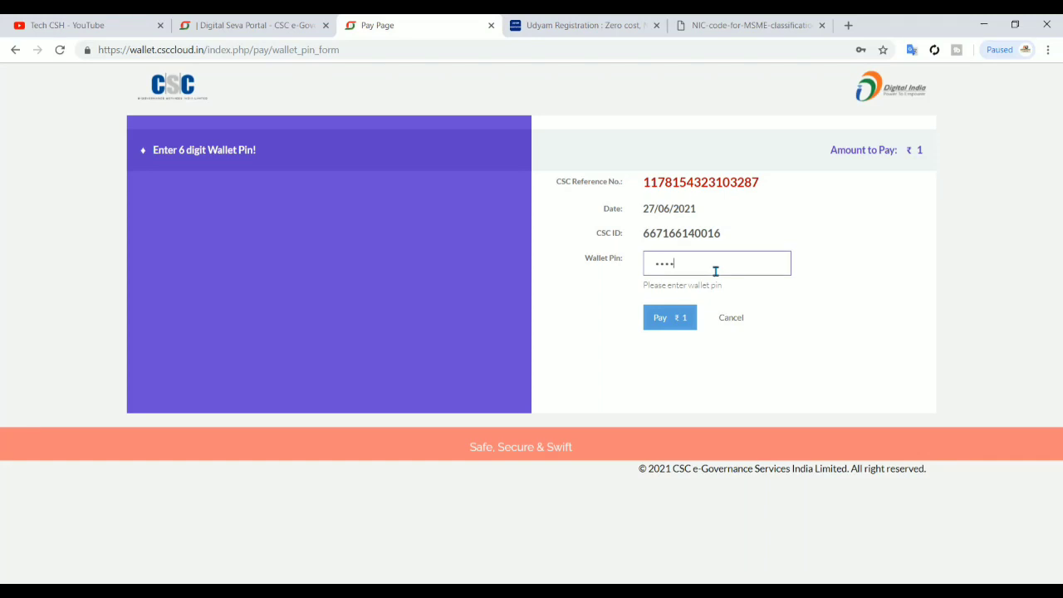
{"action": "left_click", "coordinate": [685, 317]}
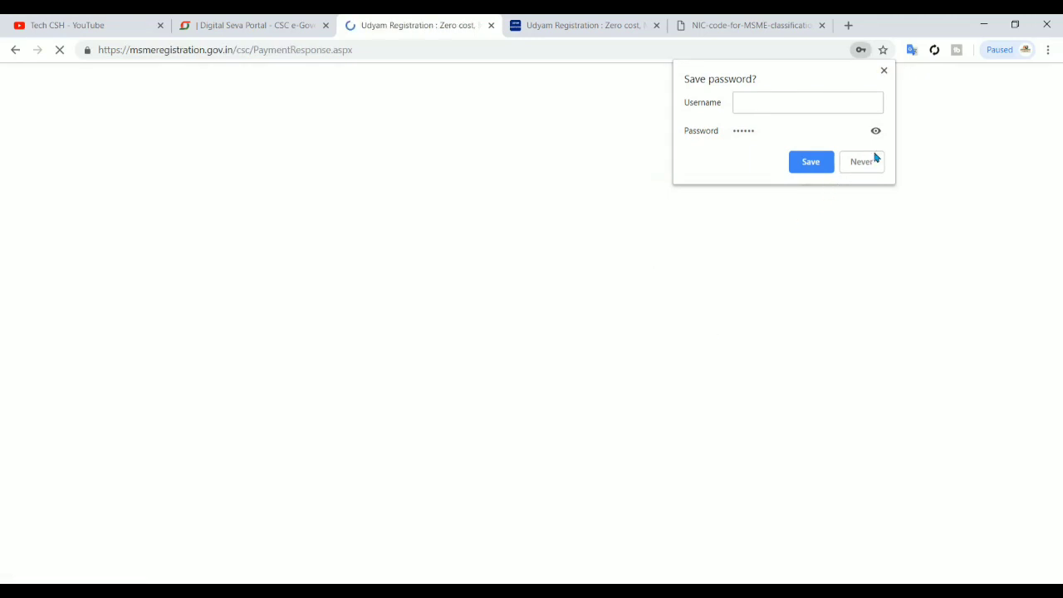
Decline saving the password, capture the Udyam registration number from the success alert, and dismiss it
{"action": "left_click", "coordinate": [868, 163]}
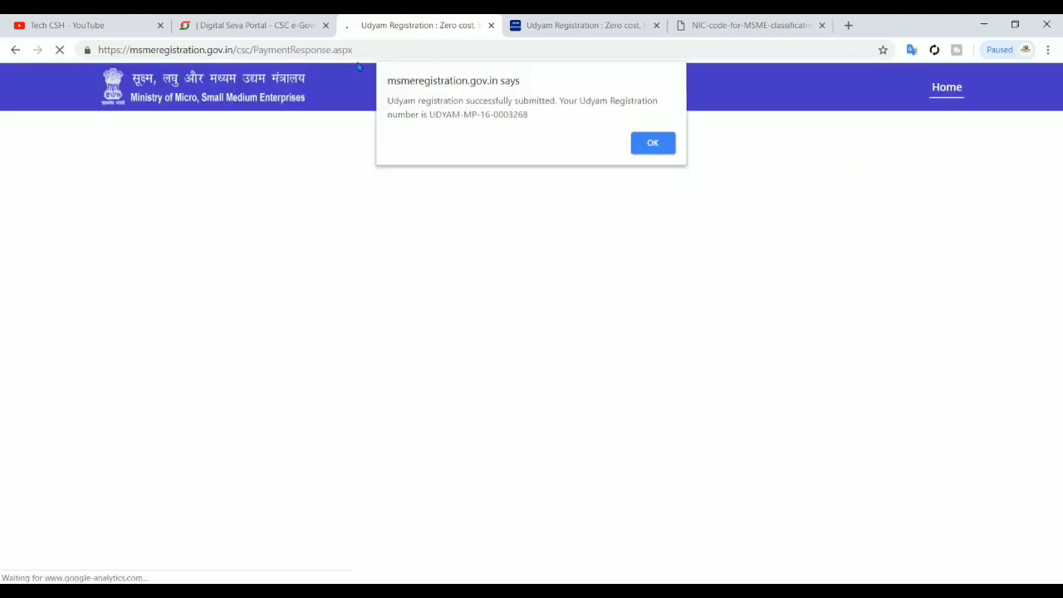
{"action": "double_click", "coordinate": [439, 115]}
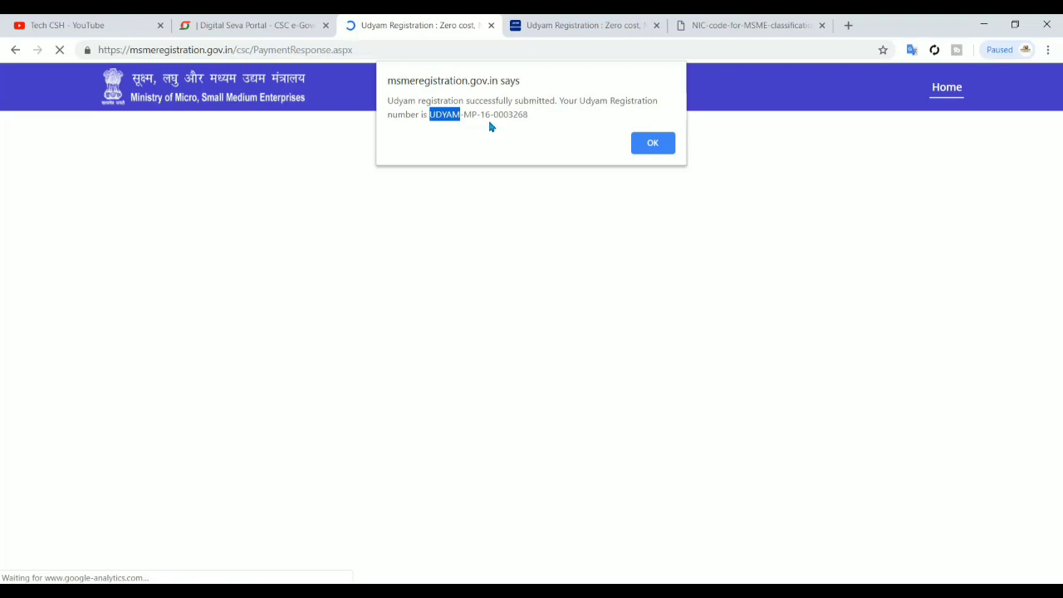
{"action": "left_click", "coordinate": [505, 103]}
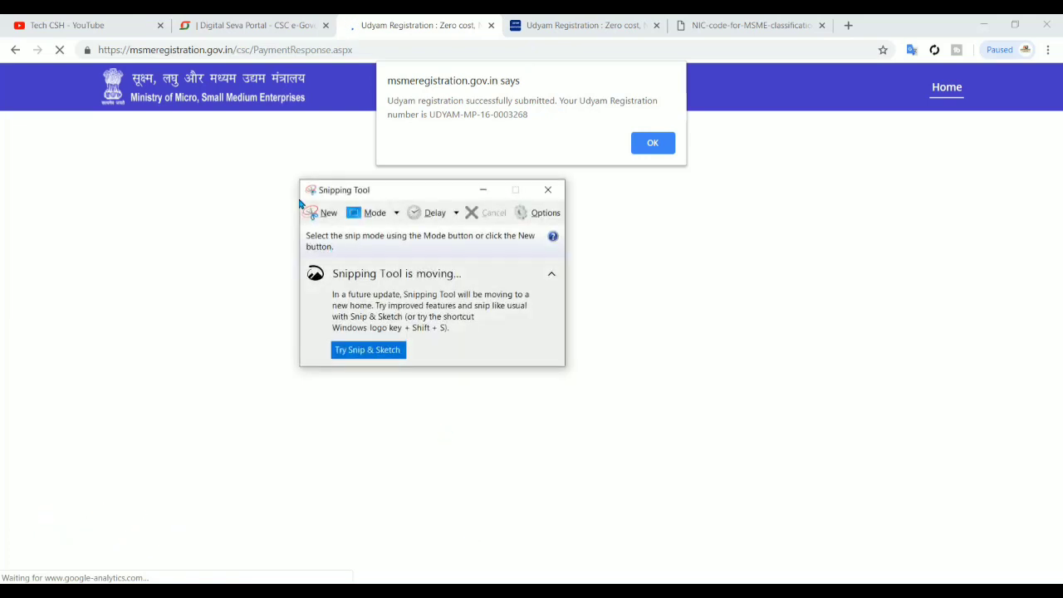
{"action": "left_click", "coordinate": [306, 209]}
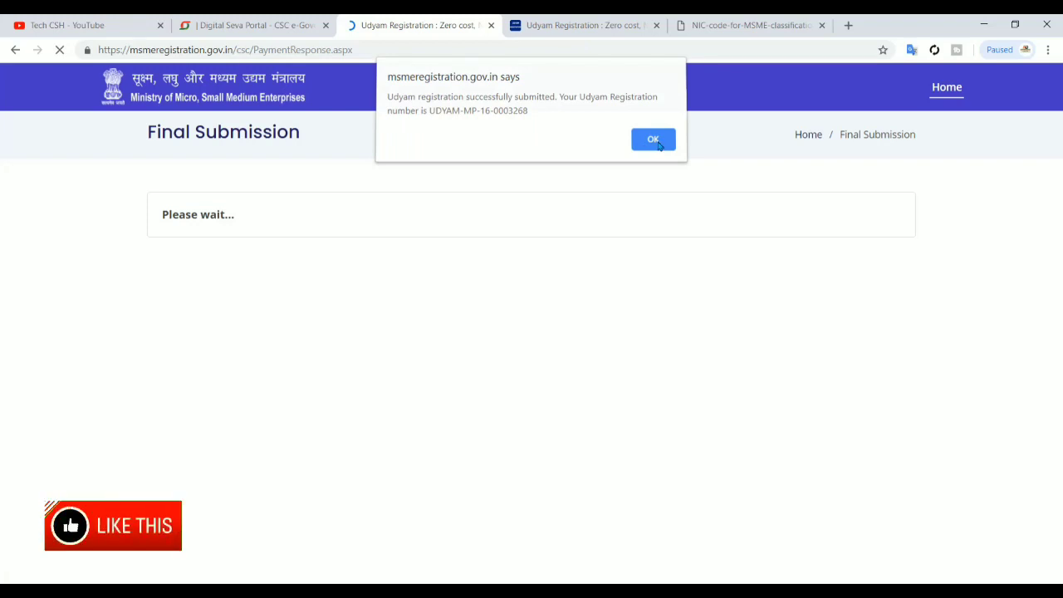
{"action": "left_click", "coordinate": [639, 140]}
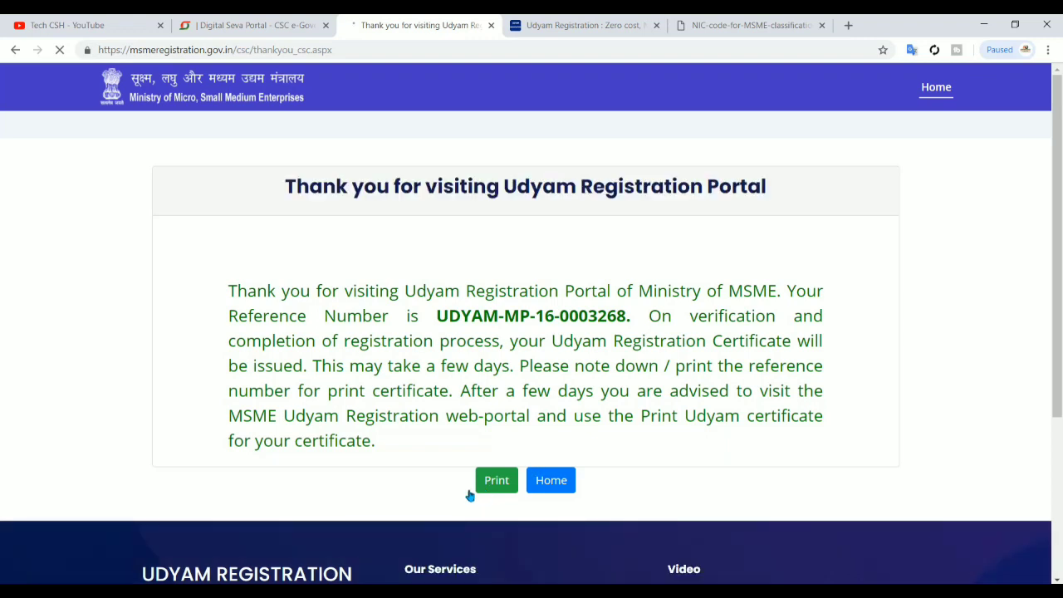
Print the thank-you page to a PDF file named 'udyam'
{"action": "left_click", "coordinate": [496, 482]}
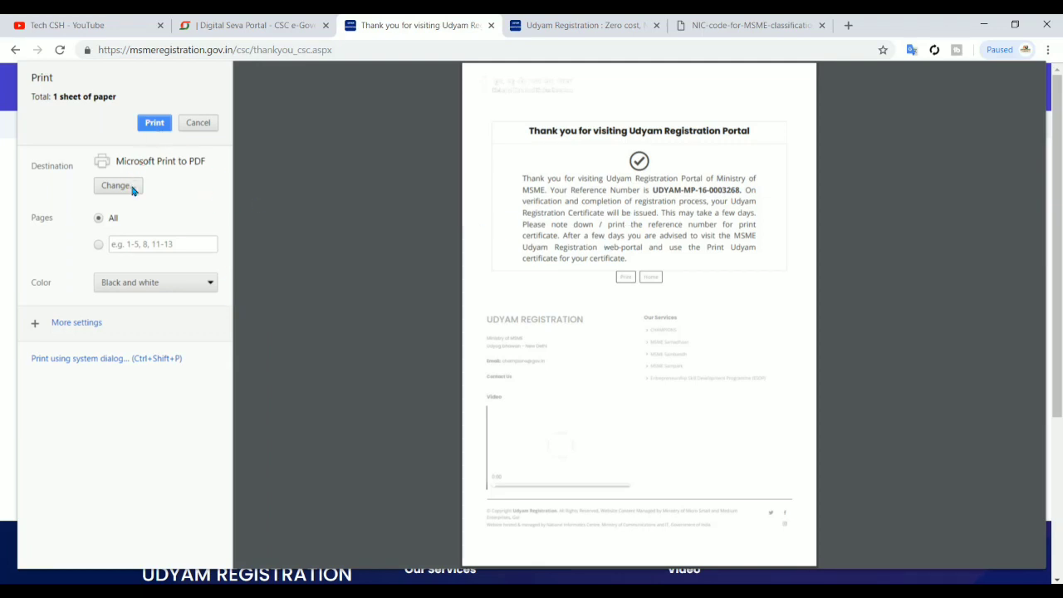
{"action": "left_click", "coordinate": [153, 123]}
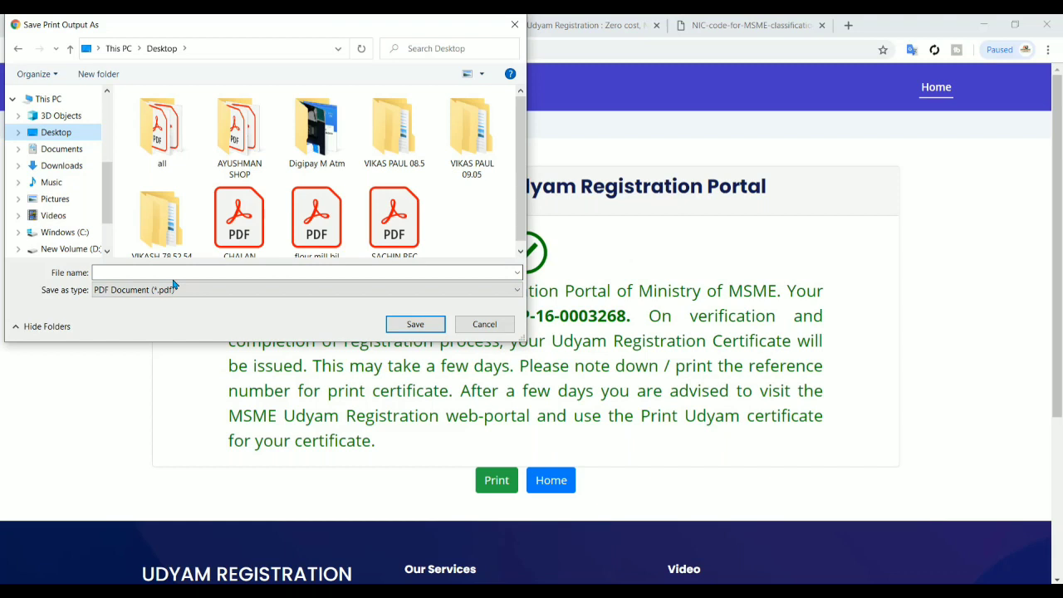
{"action": "type", "text": "udyam"}
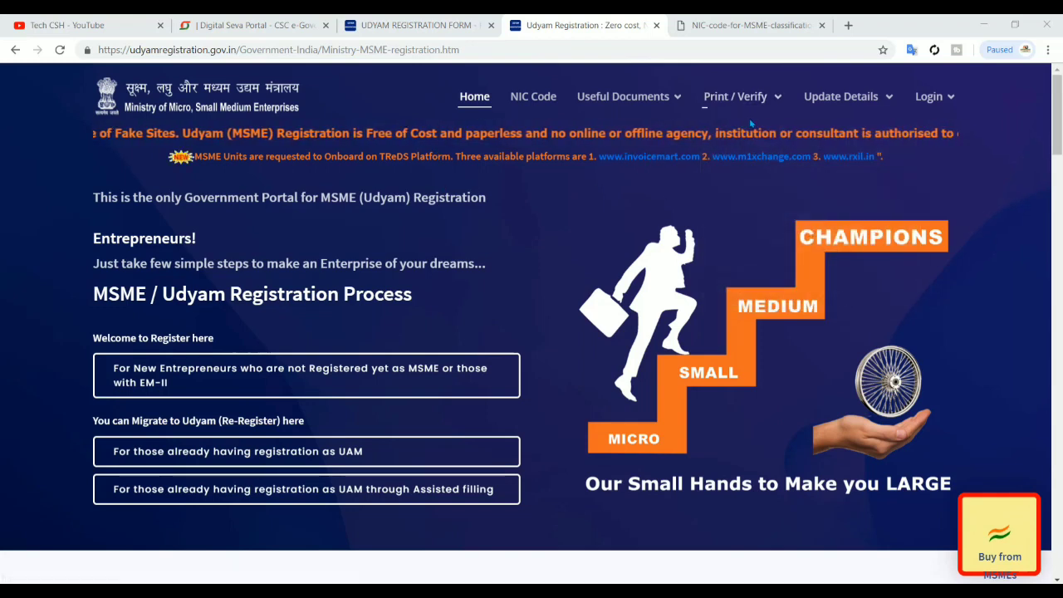
On Verify Udyam Registration Number, paste the reference number, enter the captcha and verify
{"action": "mouse_move", "coordinate": [743, 100]}
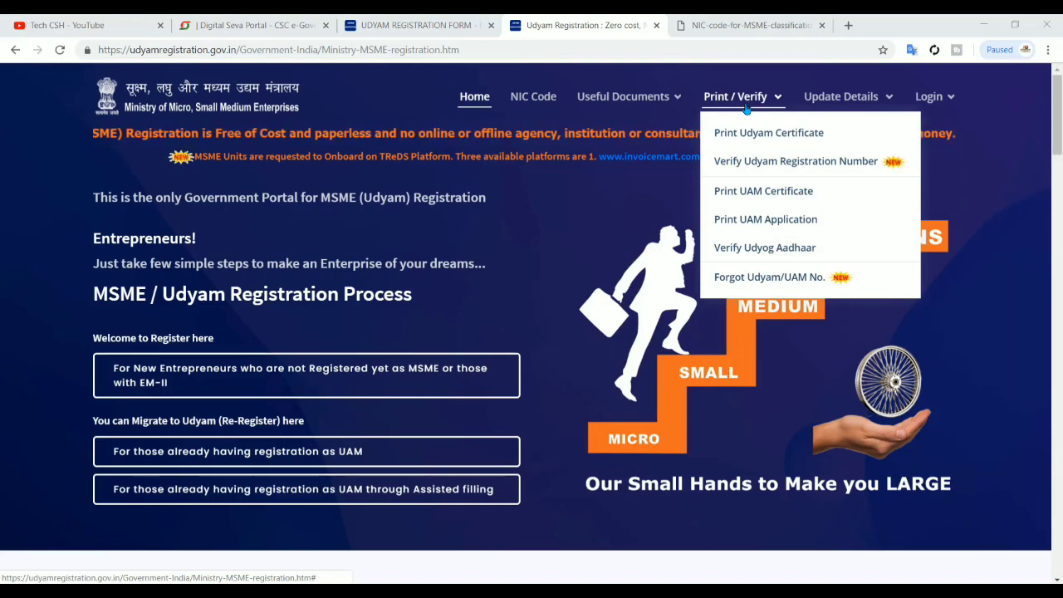
{"action": "left_click", "coordinate": [763, 163]}
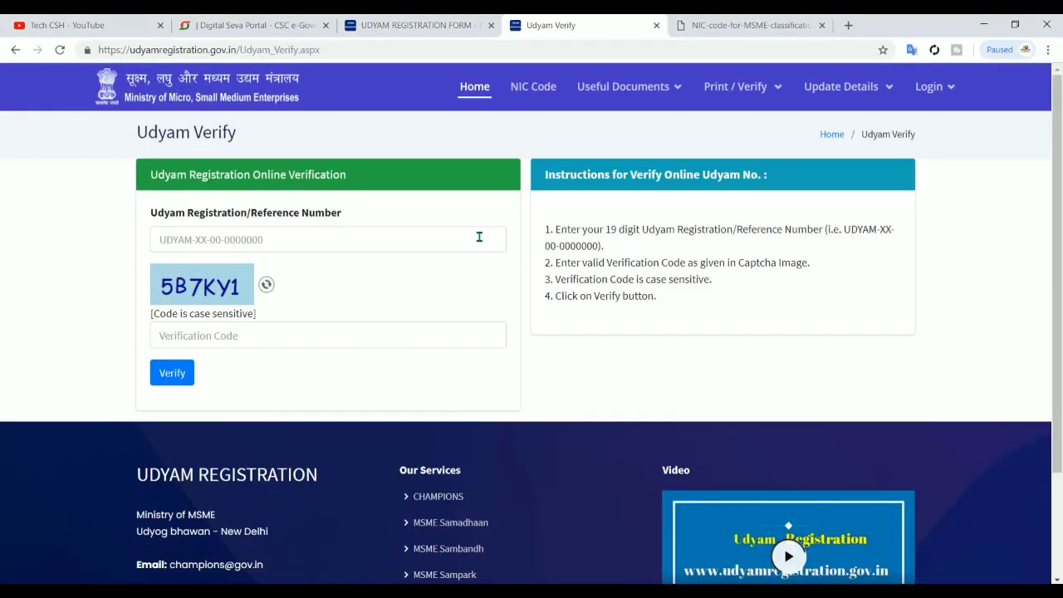
{"action": "left_click", "coordinate": [479, 237]}
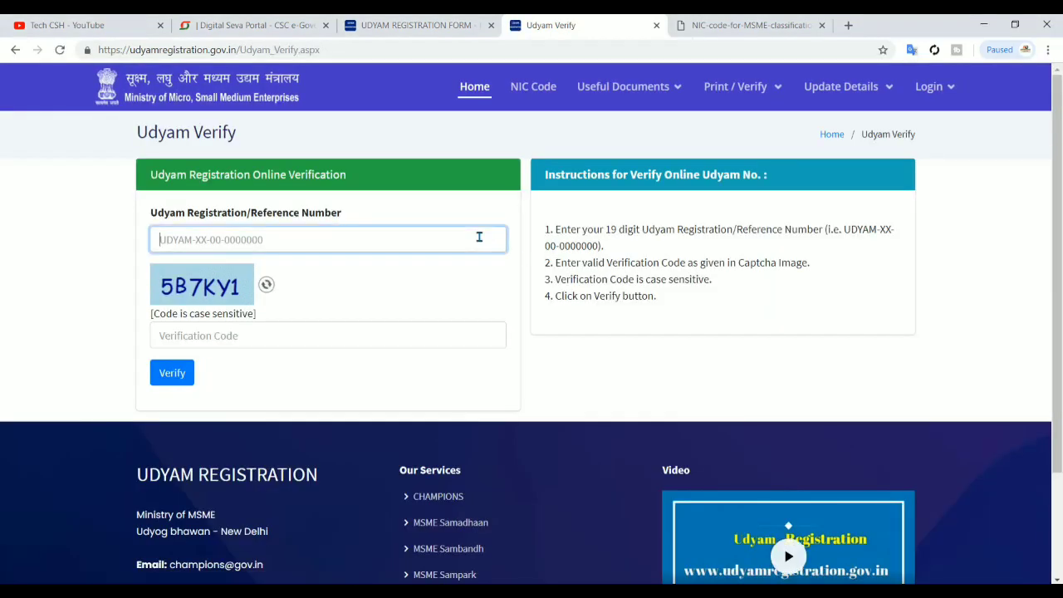
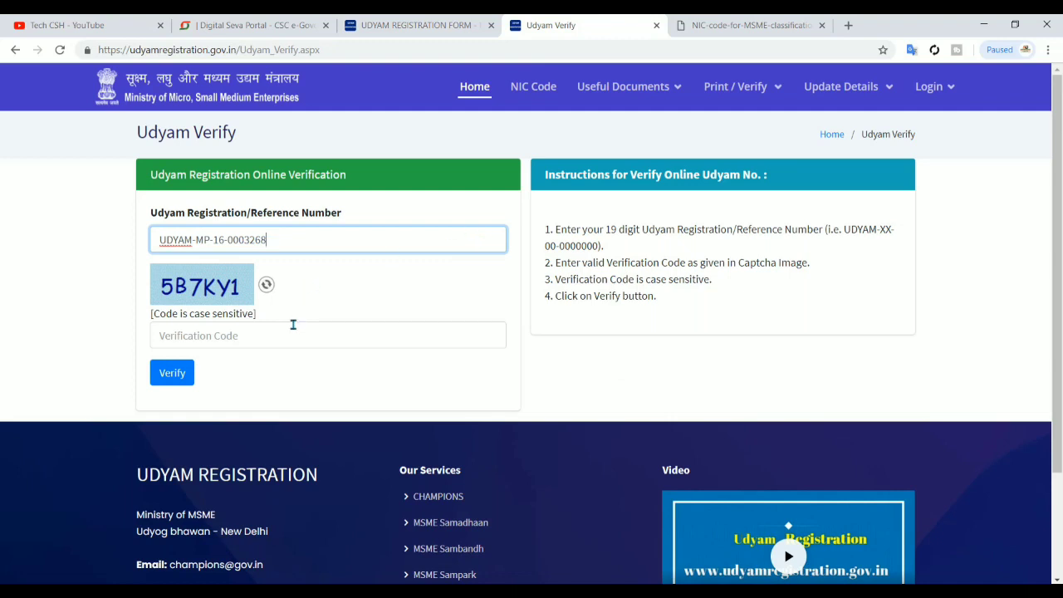
{"action": "left_click", "coordinate": [292, 331]}
{"action": "type", "text": "5B7KY1"}
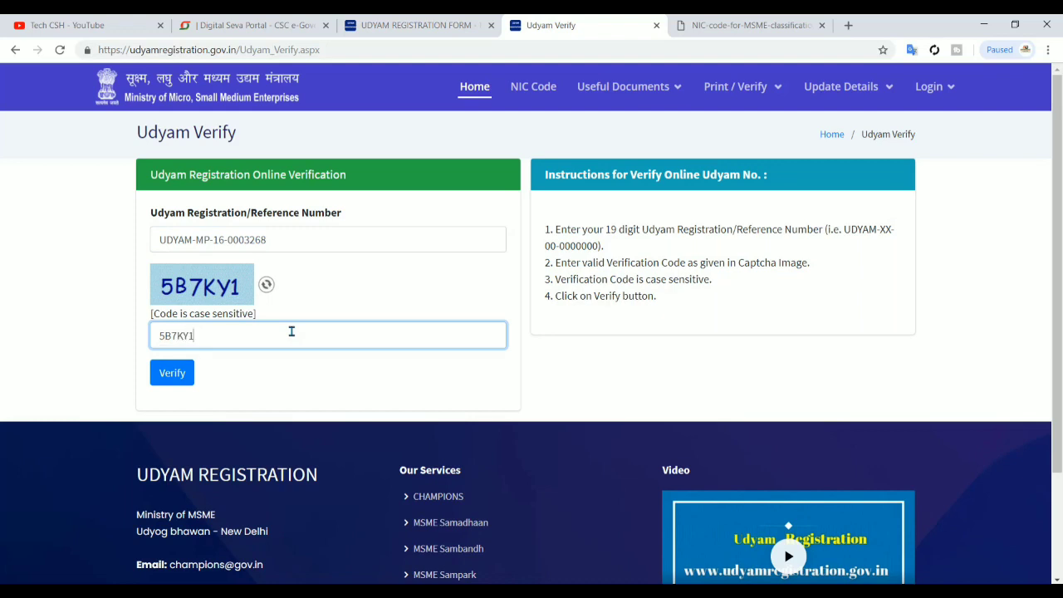
{"action": "left_click", "coordinate": [156, 379]}
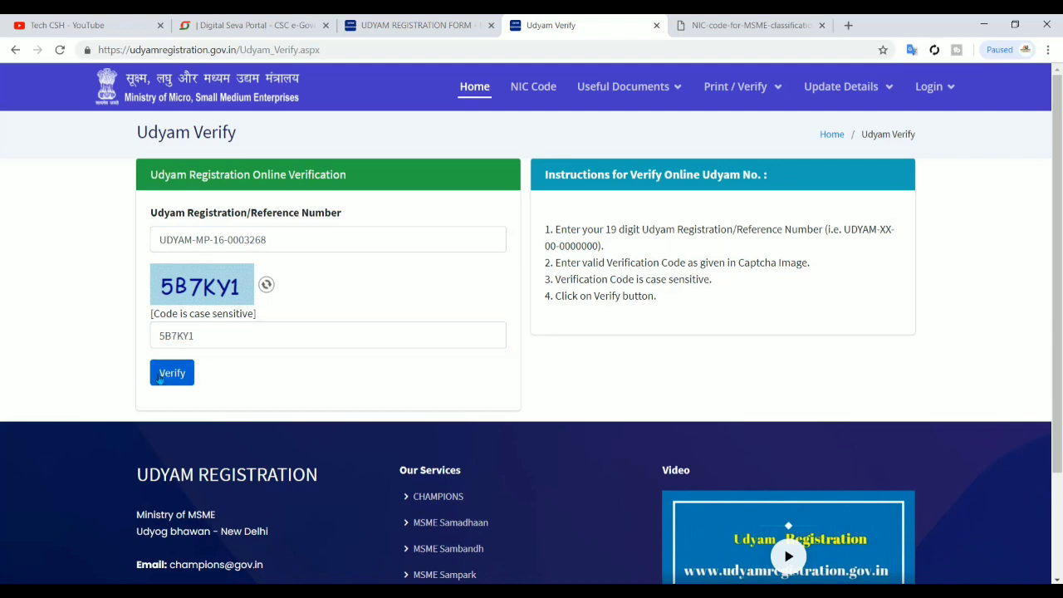